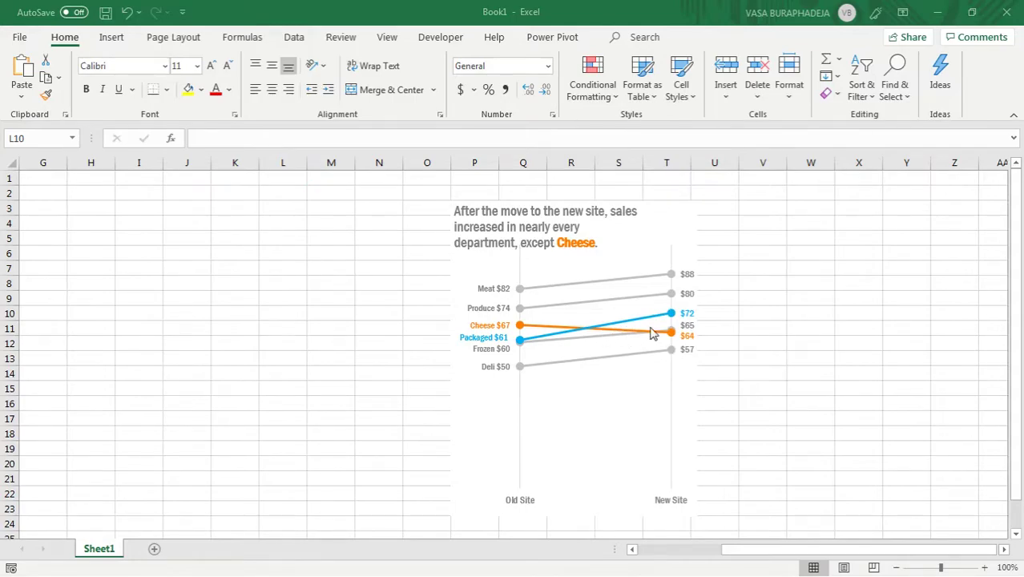
Select the finished example slope chart by its border, with the sales table back in view.
click(652, 214)
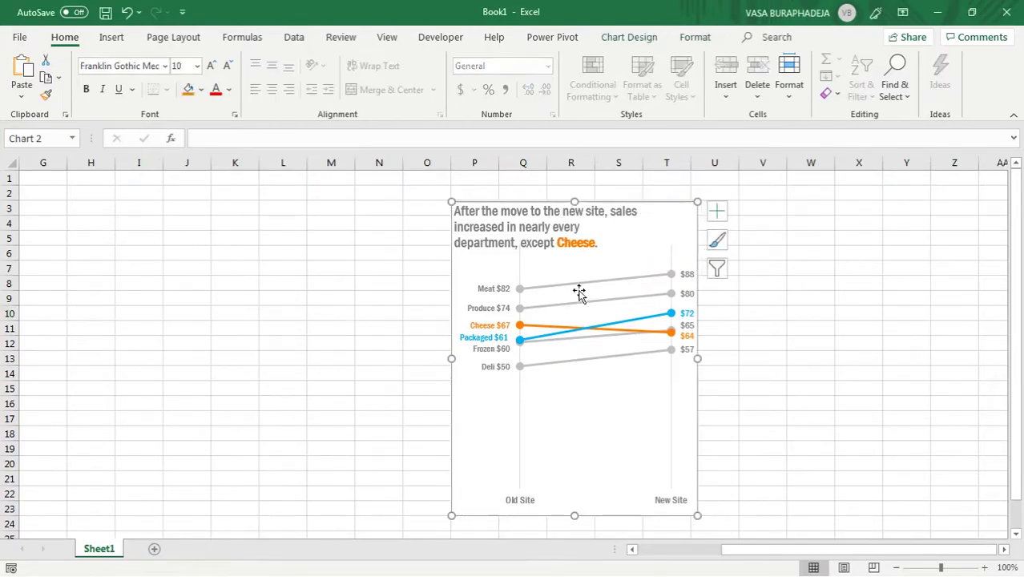
click(651, 552)
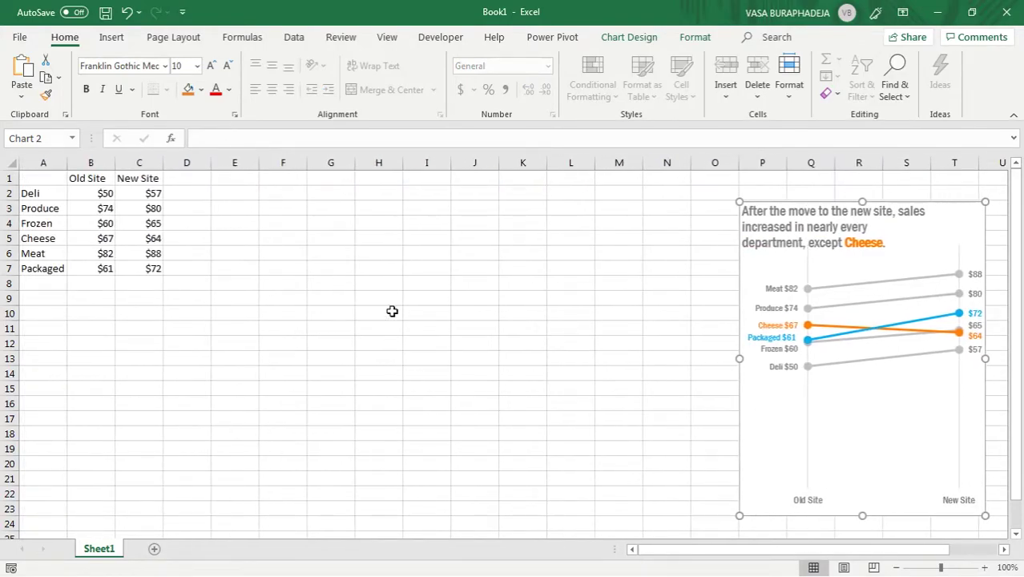
click(901, 224)
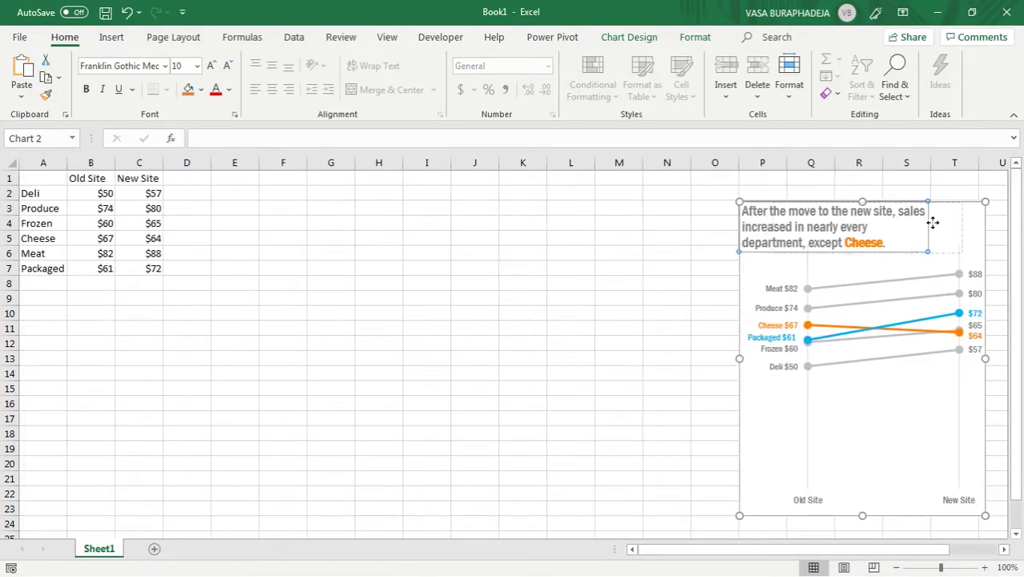
click(741, 222)
Delete the example chart and select the department sales table A1:C7.
key(Delete)
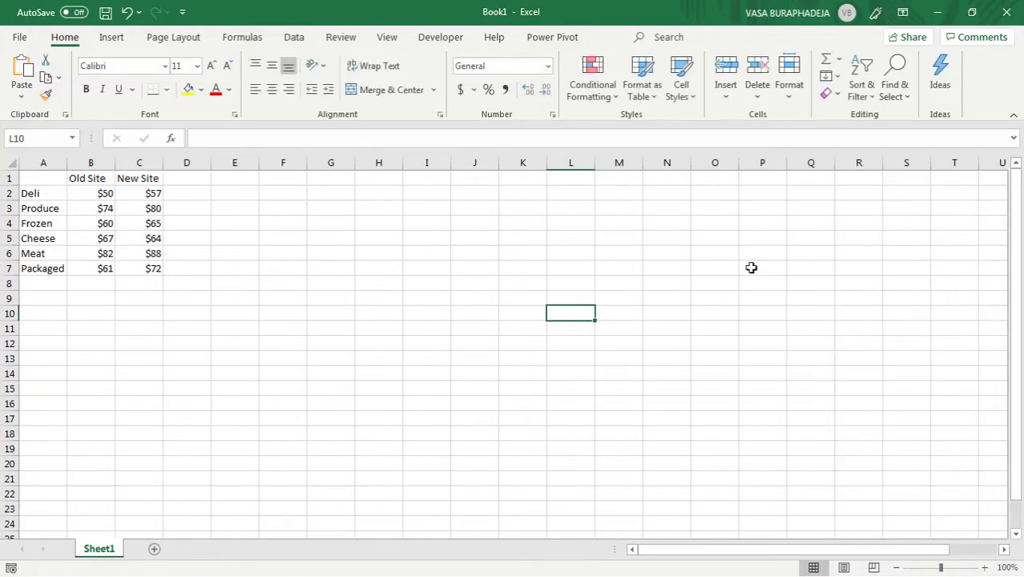
click(191, 206)
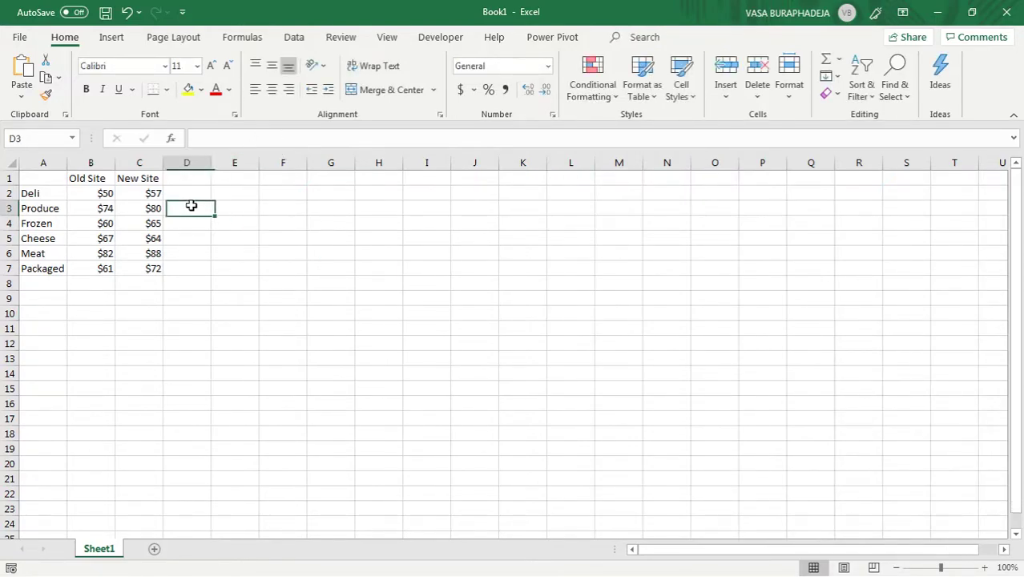
drag(23, 177, 149, 269)
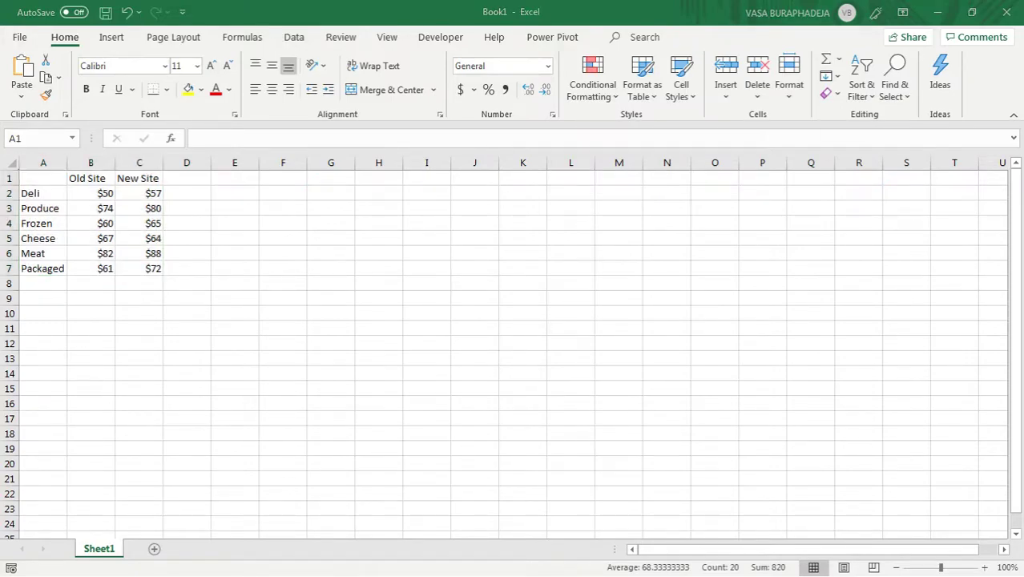
drag(61, 179, 155, 268)
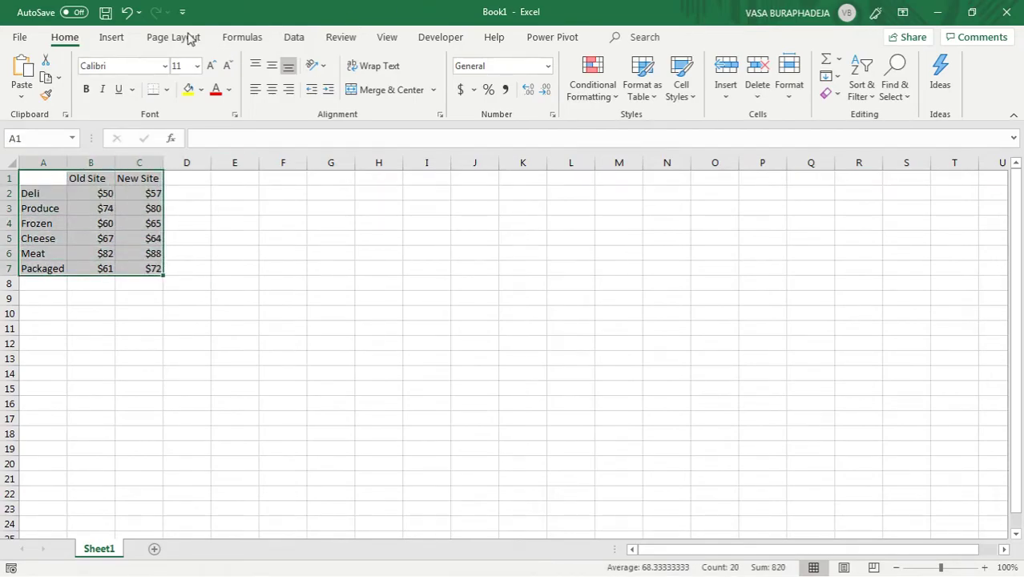
Insert a Line with Markers chart and move it up beside the table.
click(119, 37)
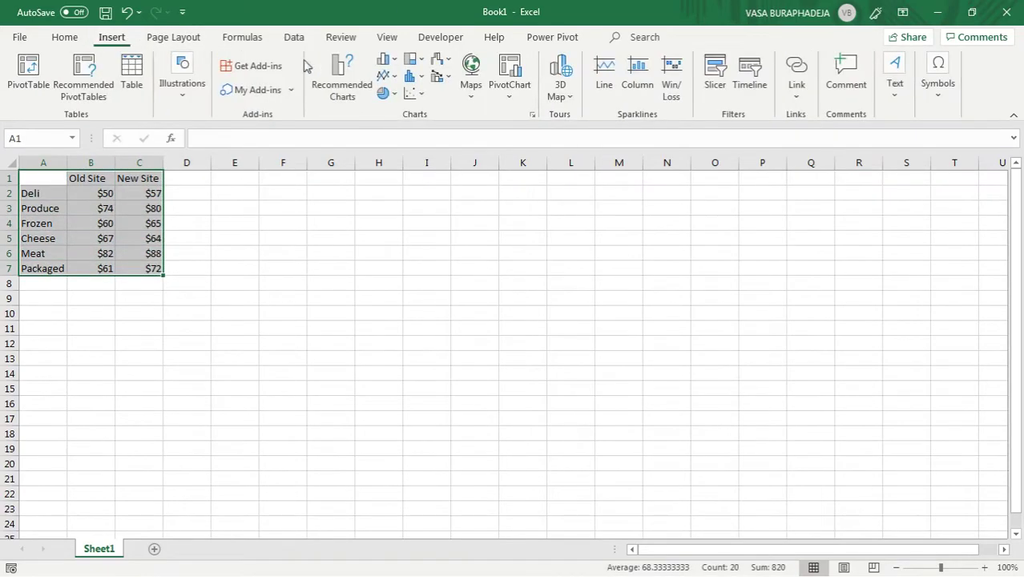
click(387, 80)
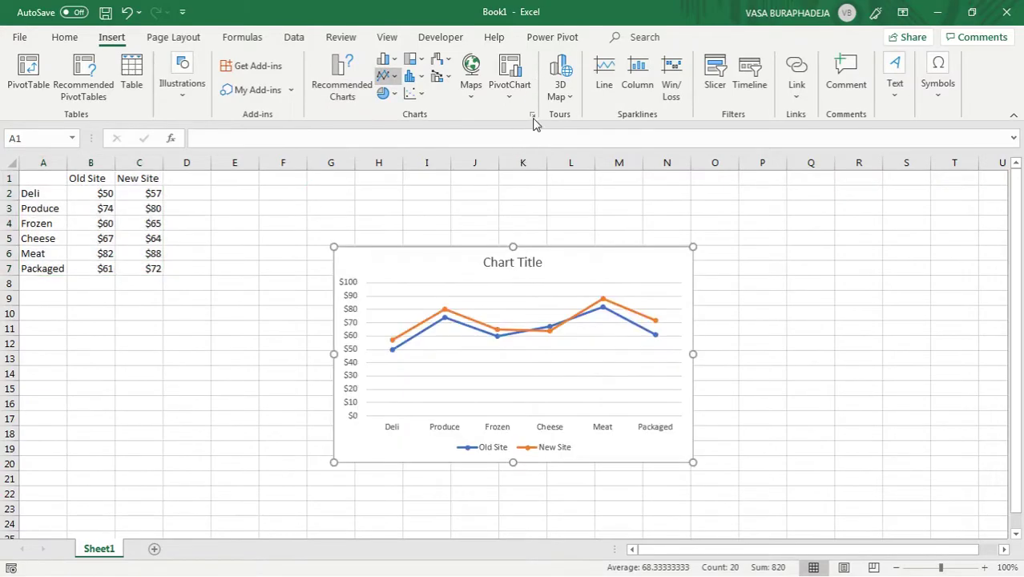
drag(394, 278, 272, 233)
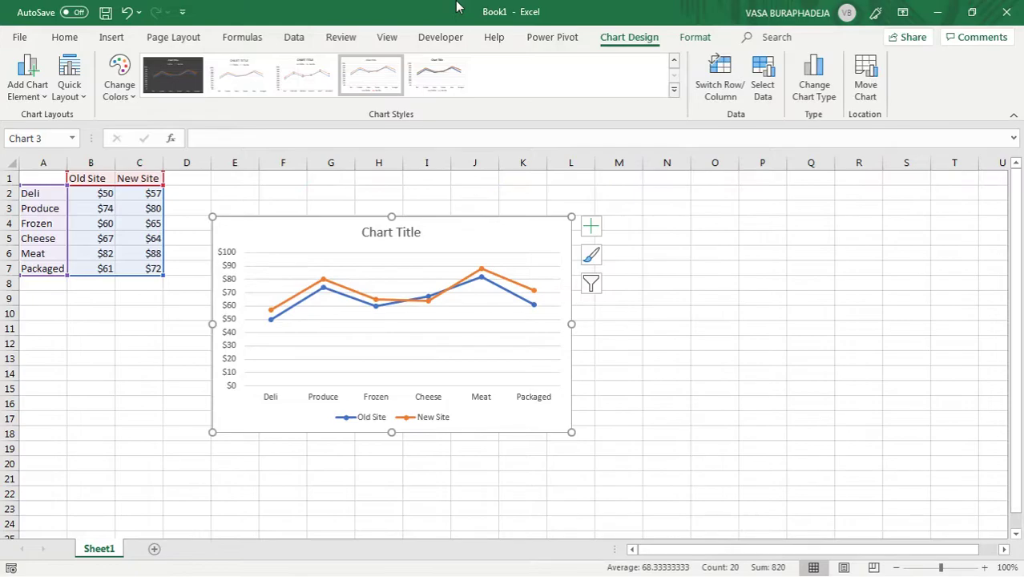
Switch Row/Column so each department becomes a line running from Old Site to New Site.
click(720, 89)
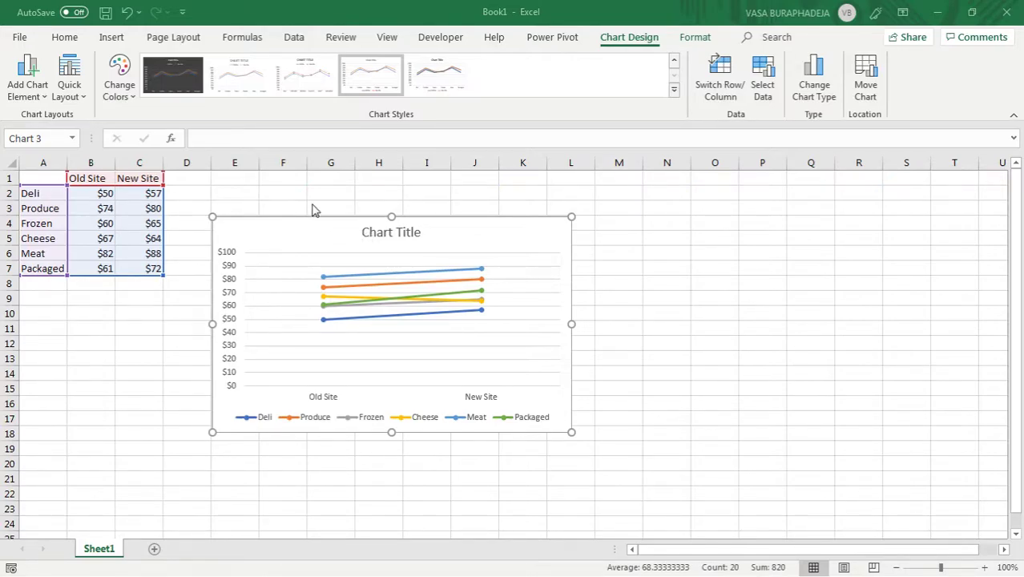
click(510, 240)
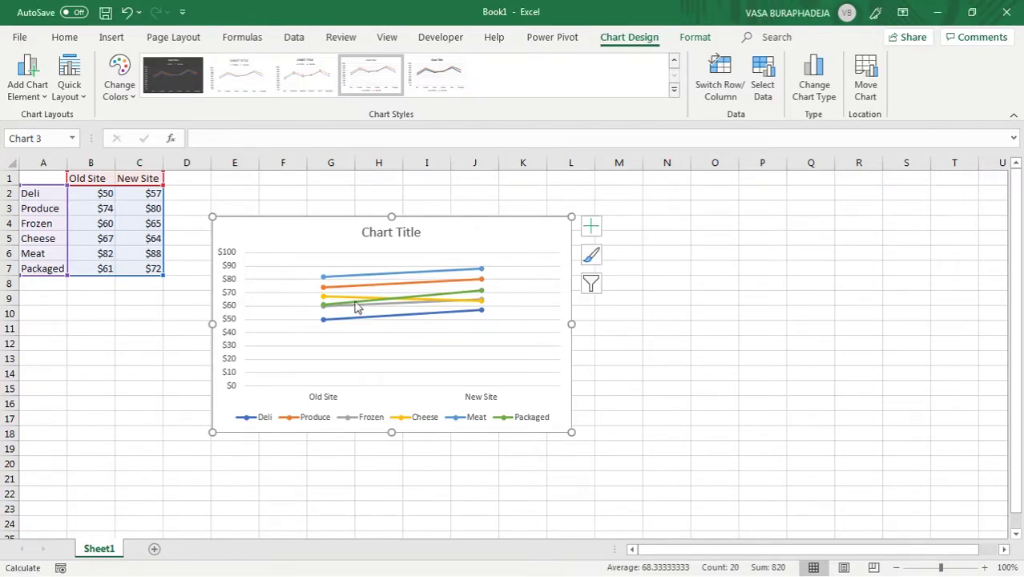
click(505, 221)
Open Format Chart Area and switch the pane to the Horizontal Axis options.
right_click(545, 243)
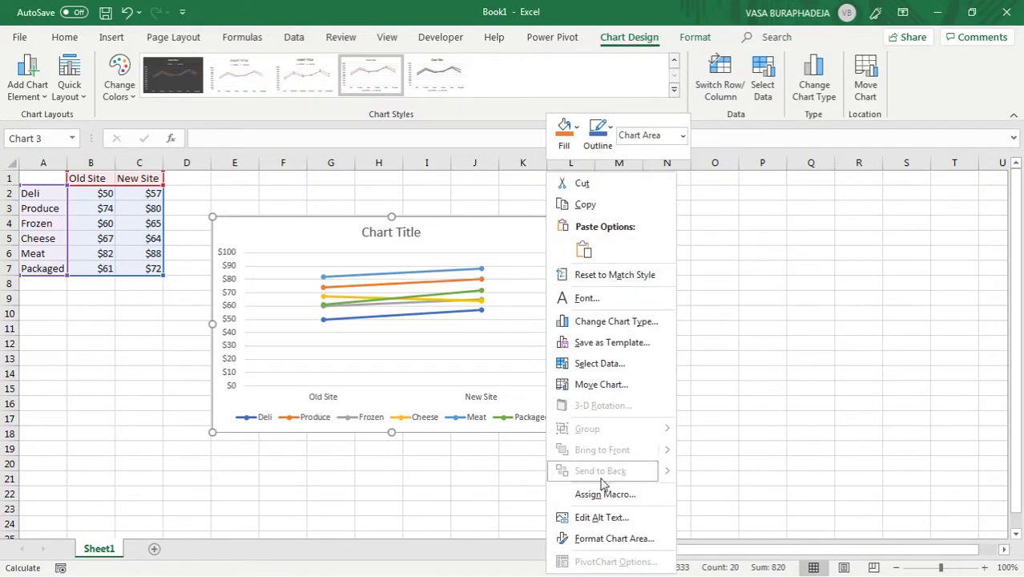
click(599, 542)
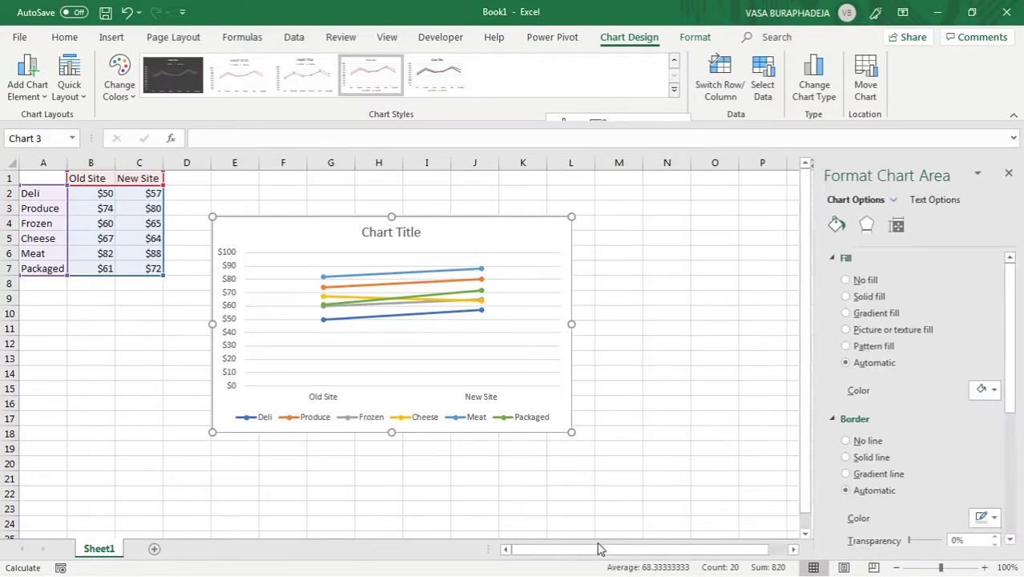
click(888, 200)
click(891, 268)
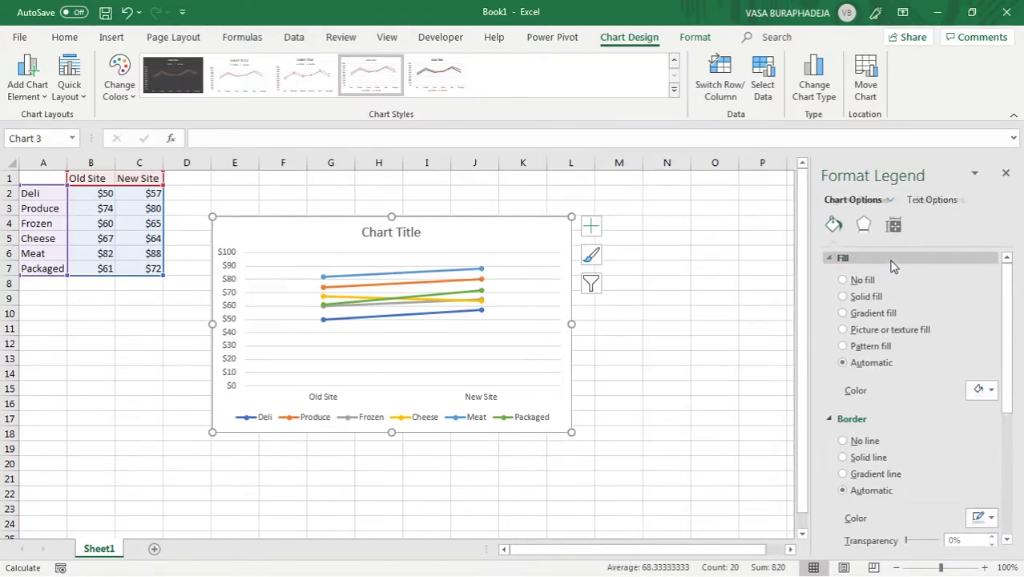
click(898, 200)
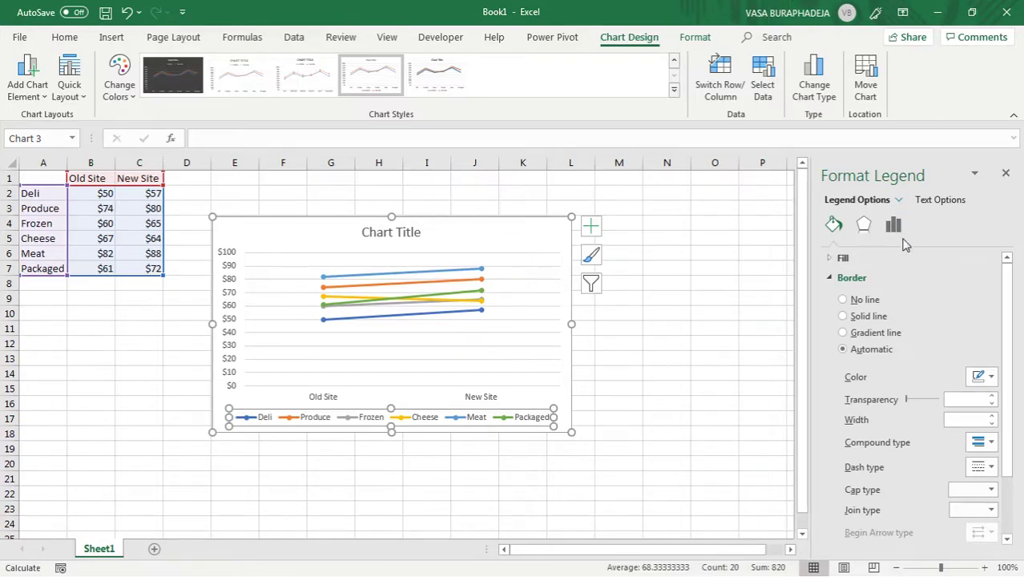
click(904, 263)
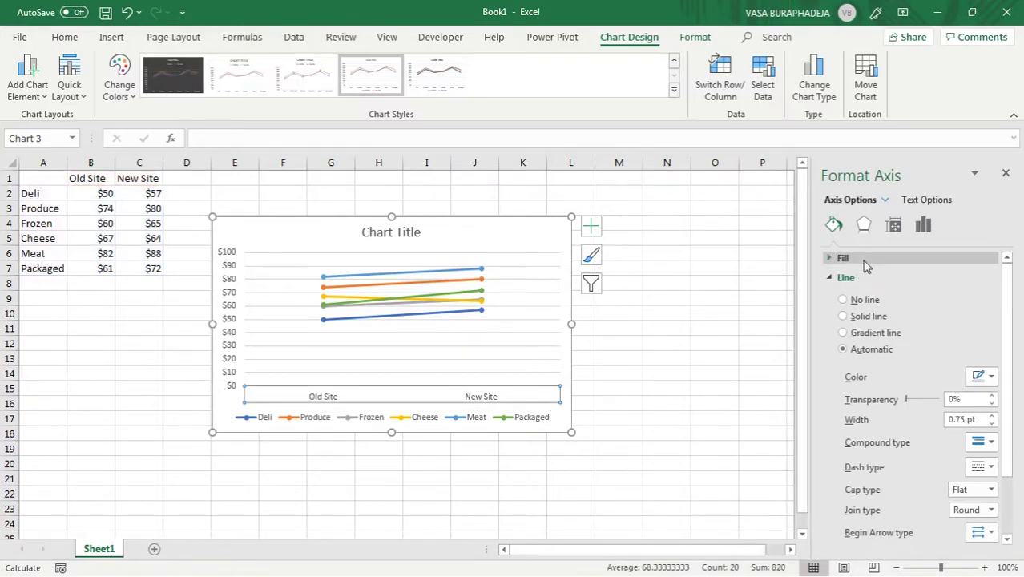
click(894, 225)
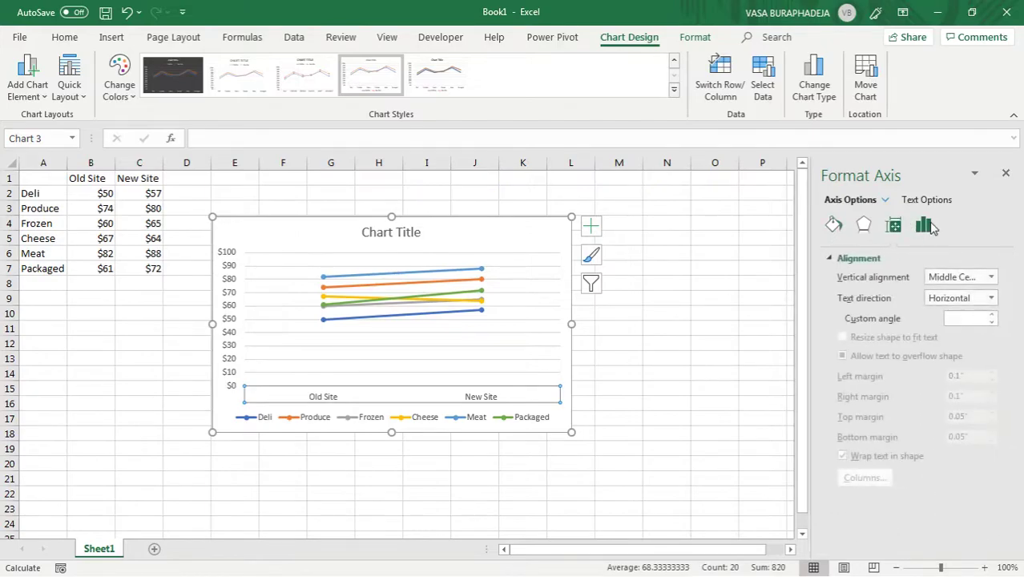
click(924, 226)
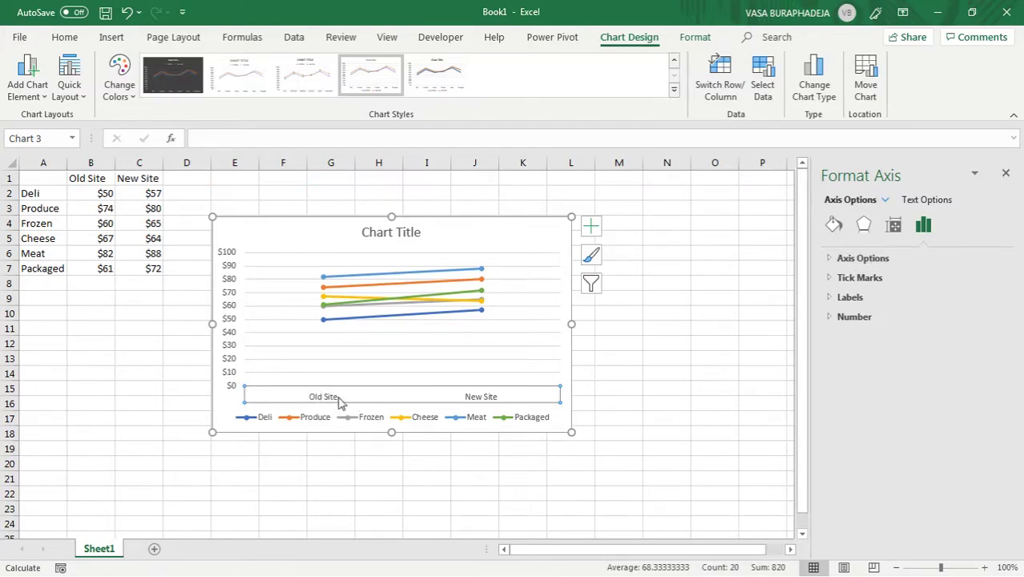
Set the horizontal axis position to On tick marks so lines reach the chart edges.
click(844, 259)
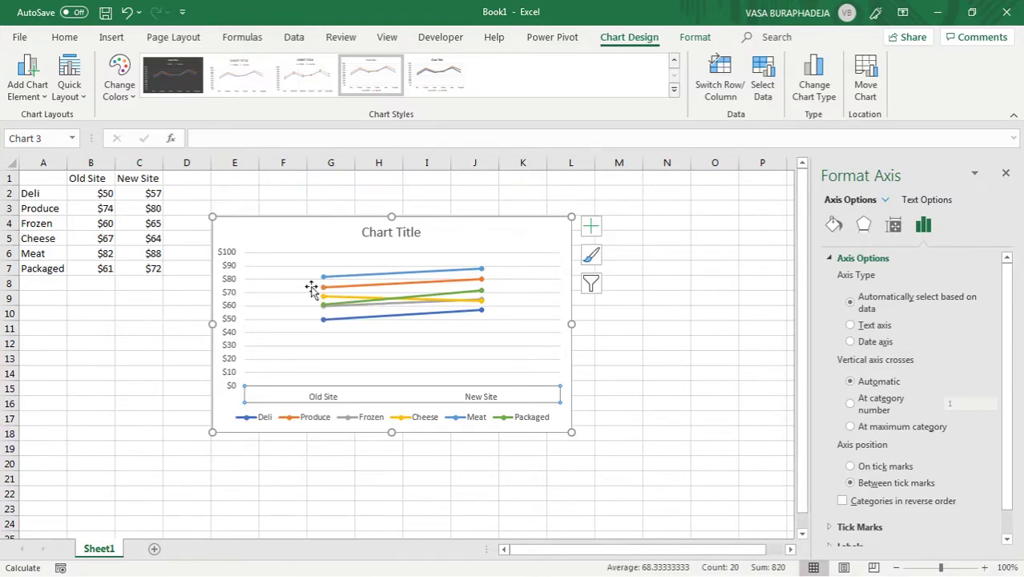
click(868, 472)
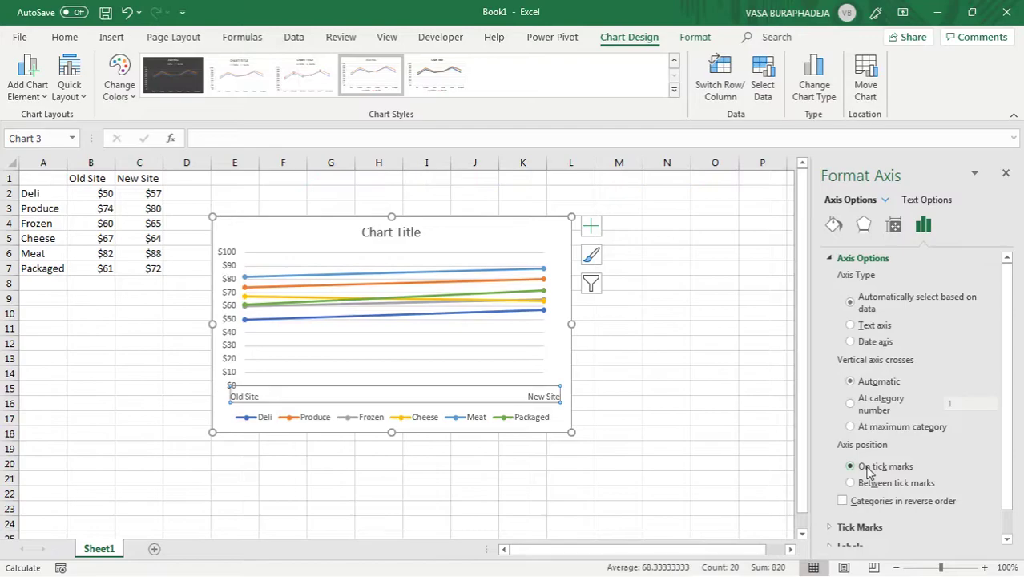
click(867, 484)
click(874, 467)
click(871, 484)
click(870, 469)
Move the chart beside the table and resize it narrower and taller.
drag(476, 230, 475, 213)
drag(572, 417, 450, 501)
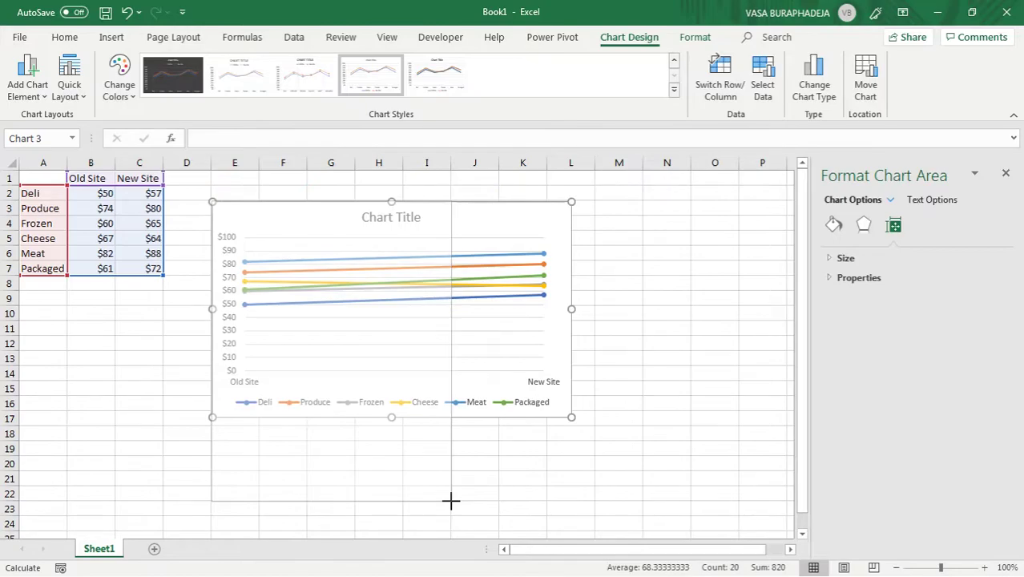
drag(450, 500, 451, 500)
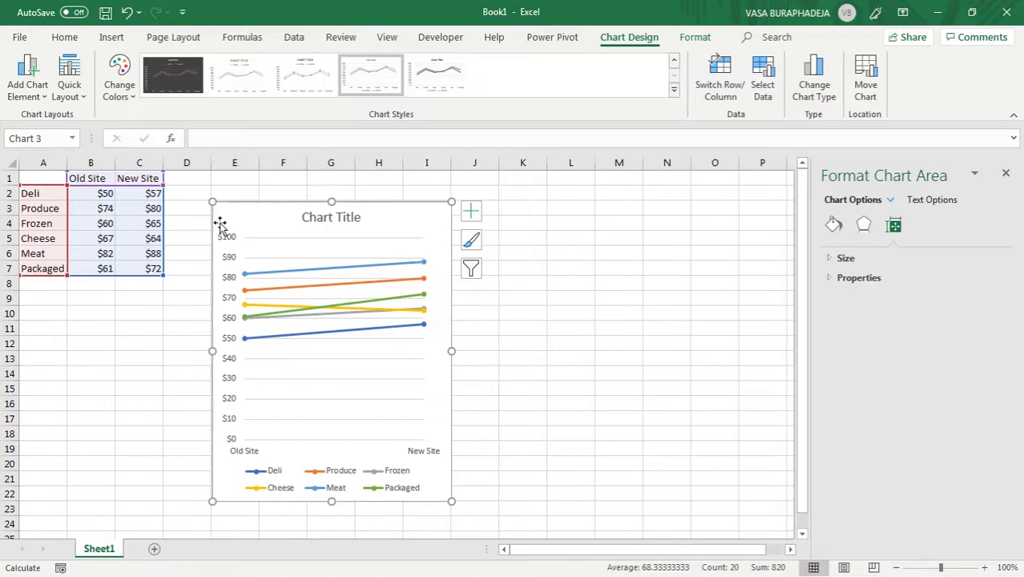
drag(222, 218, 226, 202)
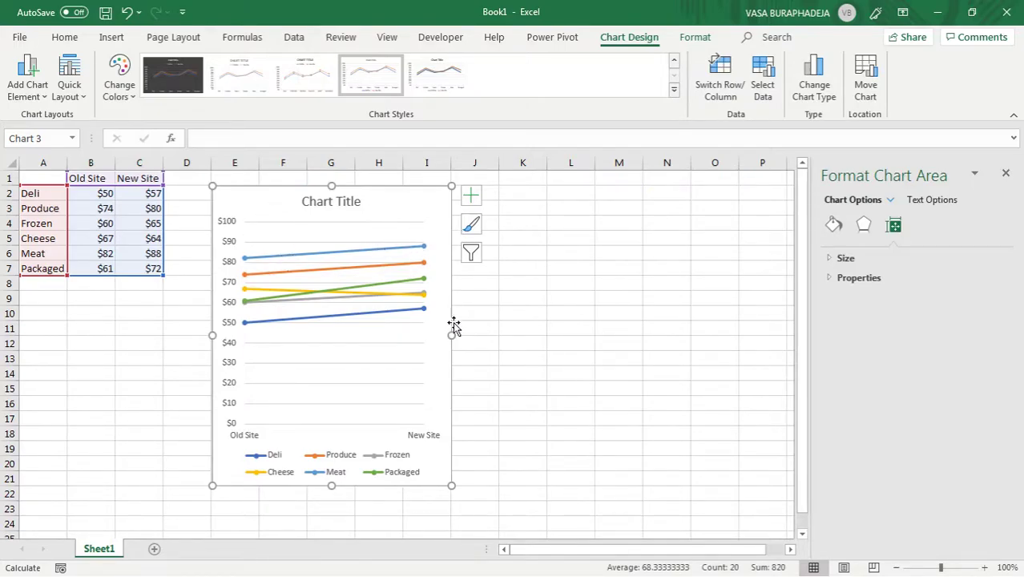
mouse_move(451, 336)
mouse_down()
mouse_move(442, 336)
mouse_move(450, 341)
mouse_up()
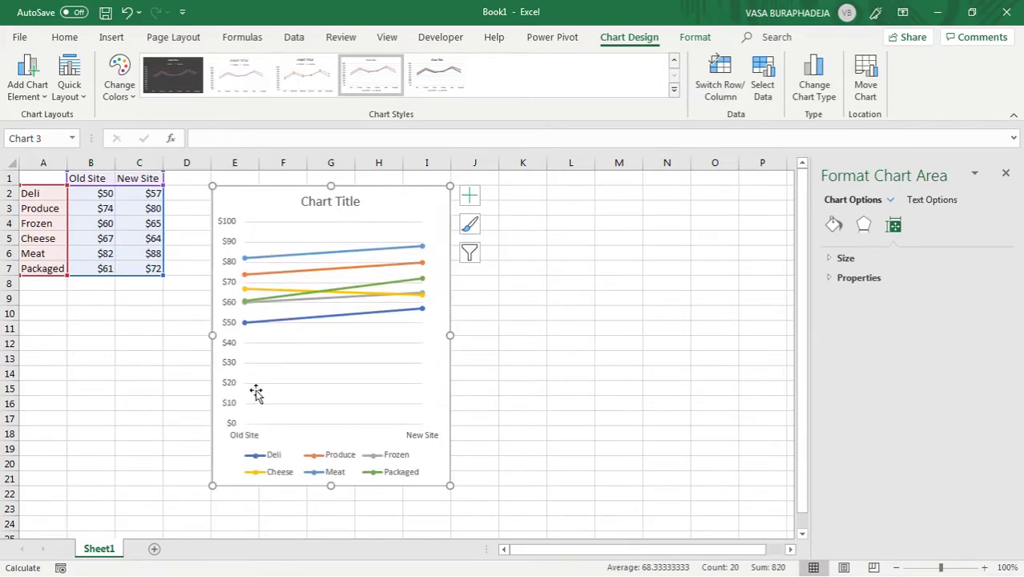
Delete the chart legend and the vertical dollar value axis.
click(268, 458)
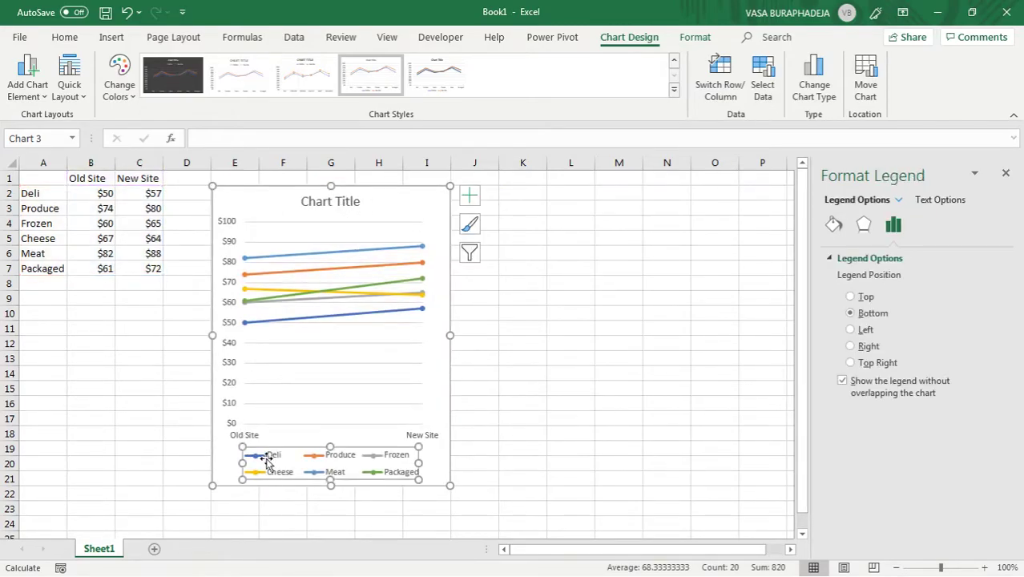
key(Delete)
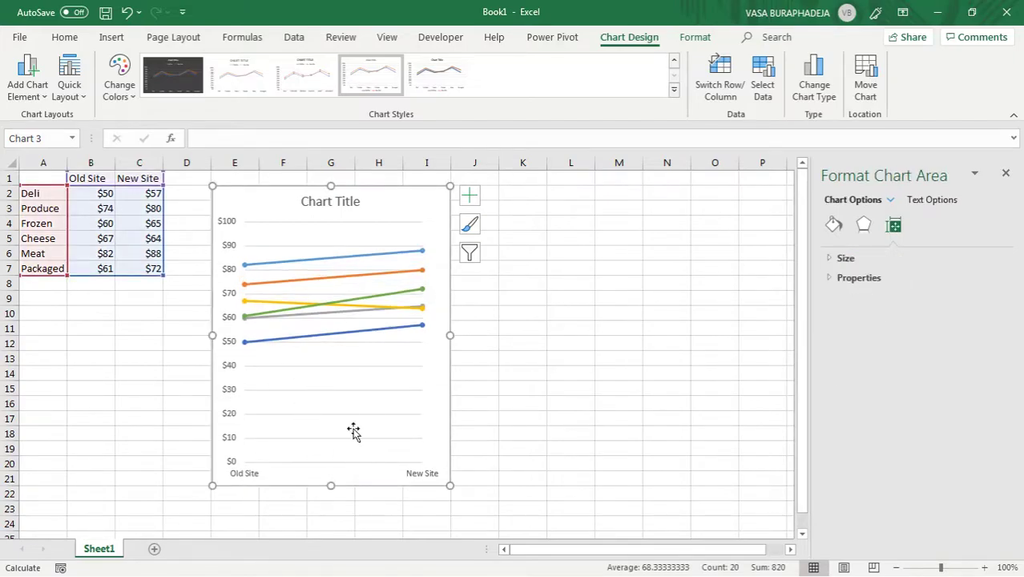
click(227, 216)
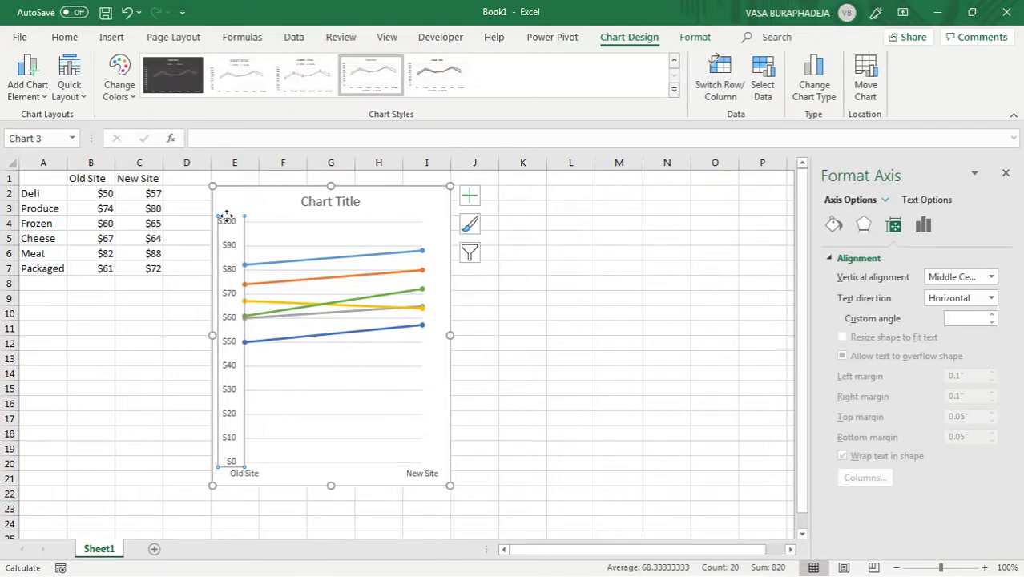
key(Delete)
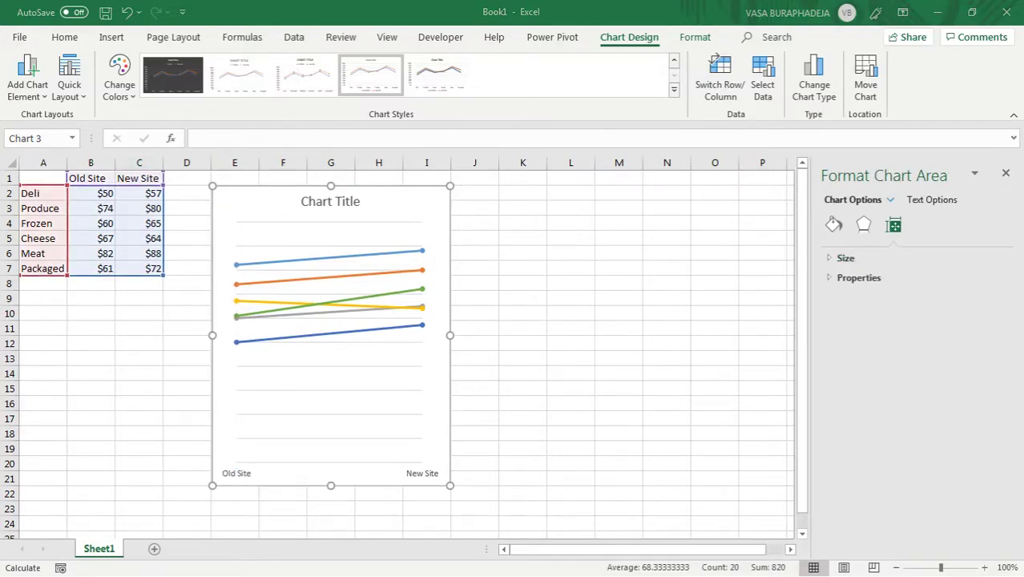
Narrow the plot area by dragging its left-middle handle to the right.
click(254, 235)
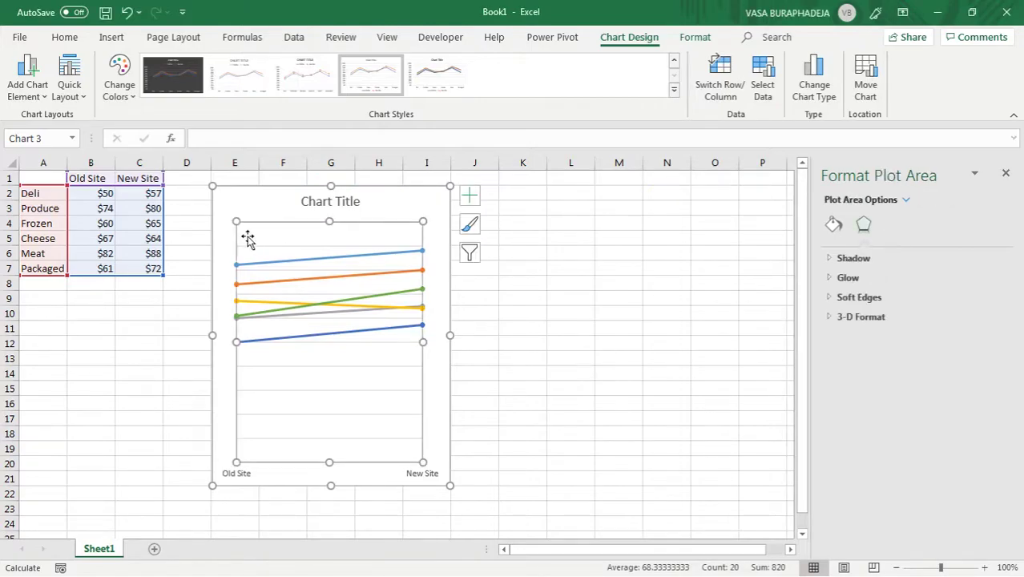
drag(237, 342, 260, 343)
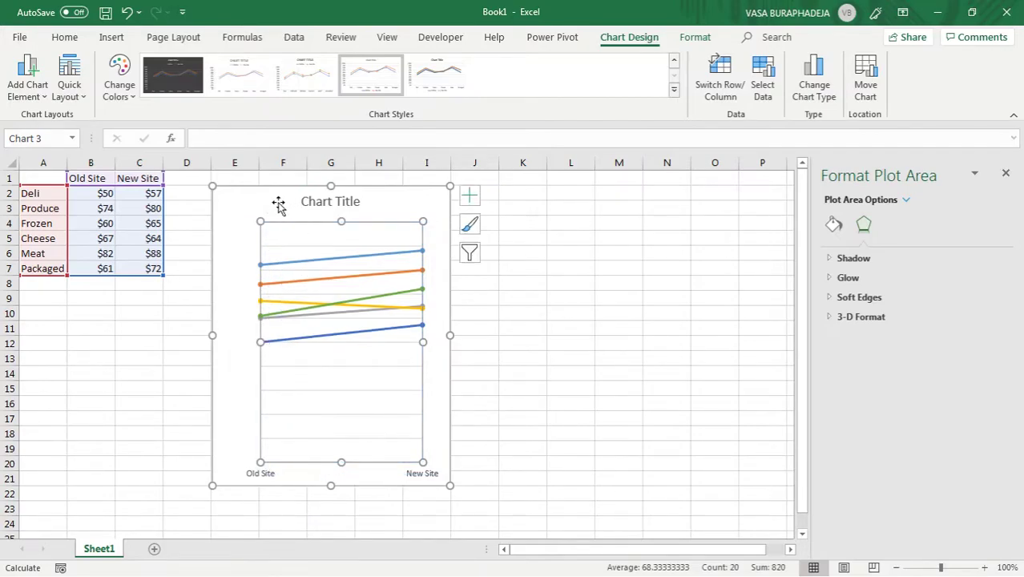
key(Escape)
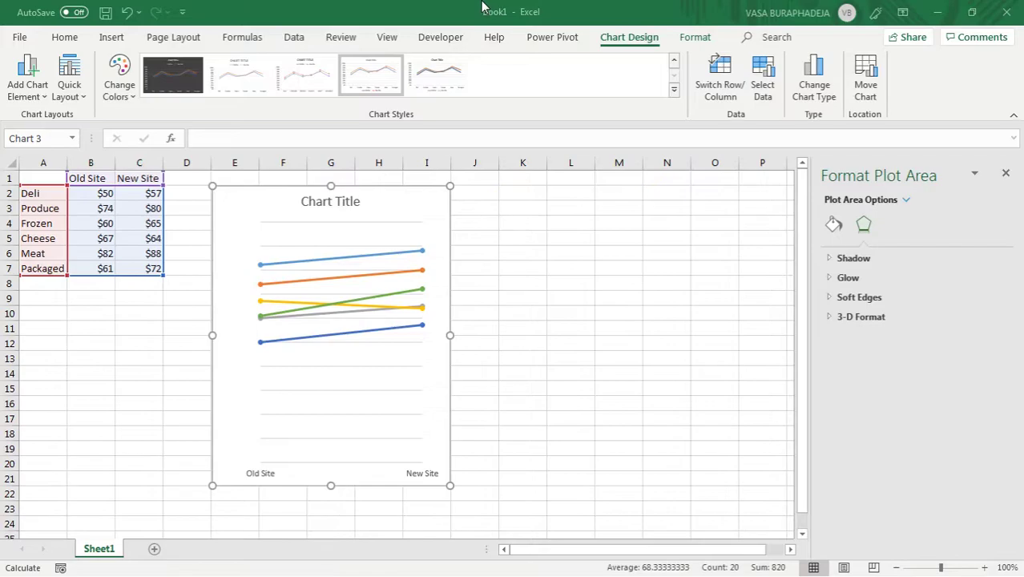
Make the Meat and Produce lines solid grey in Format Data Series.
click(398, 257)
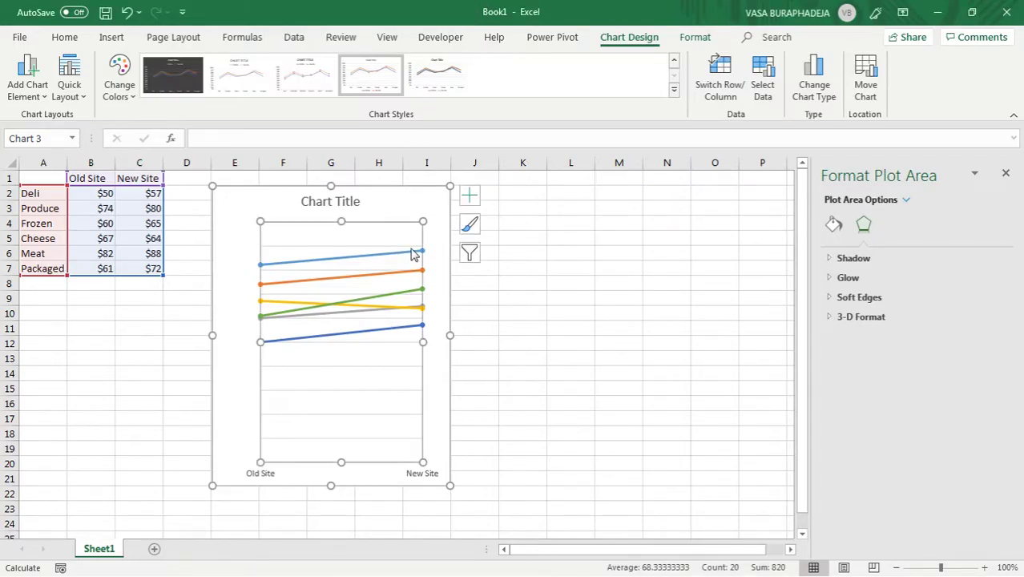
click(418, 255)
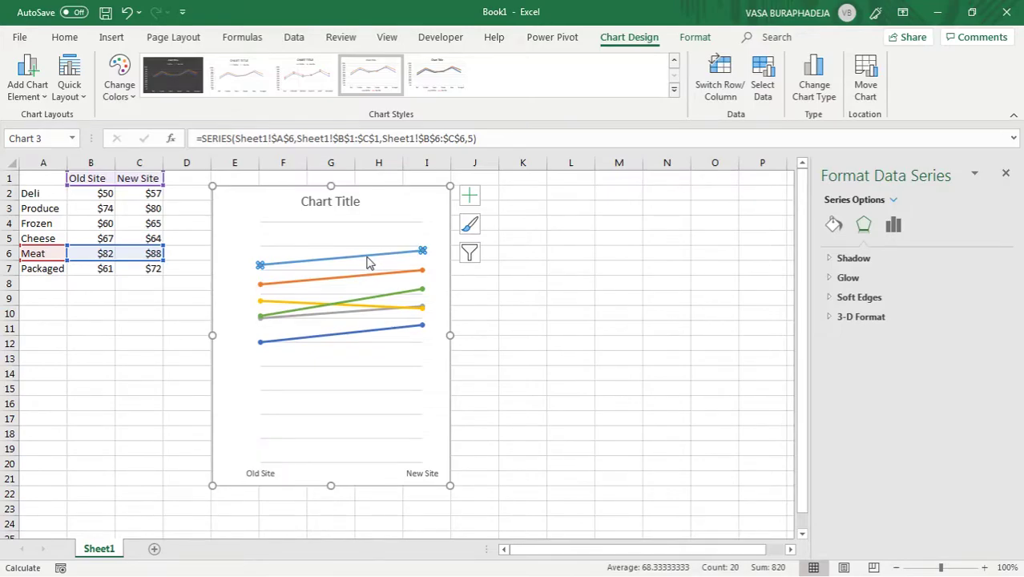
click(400, 213)
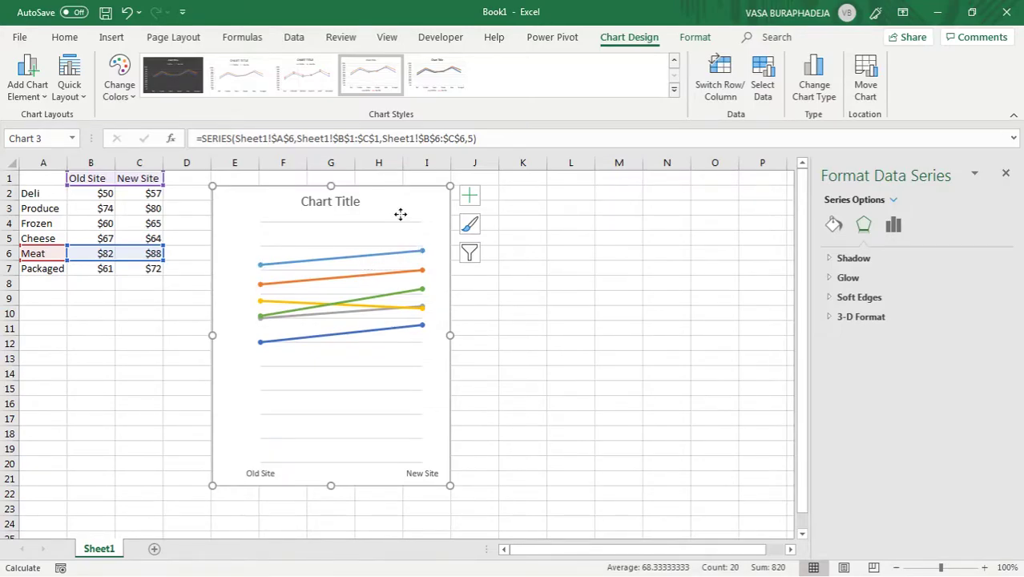
click(393, 257)
click(894, 226)
click(833, 225)
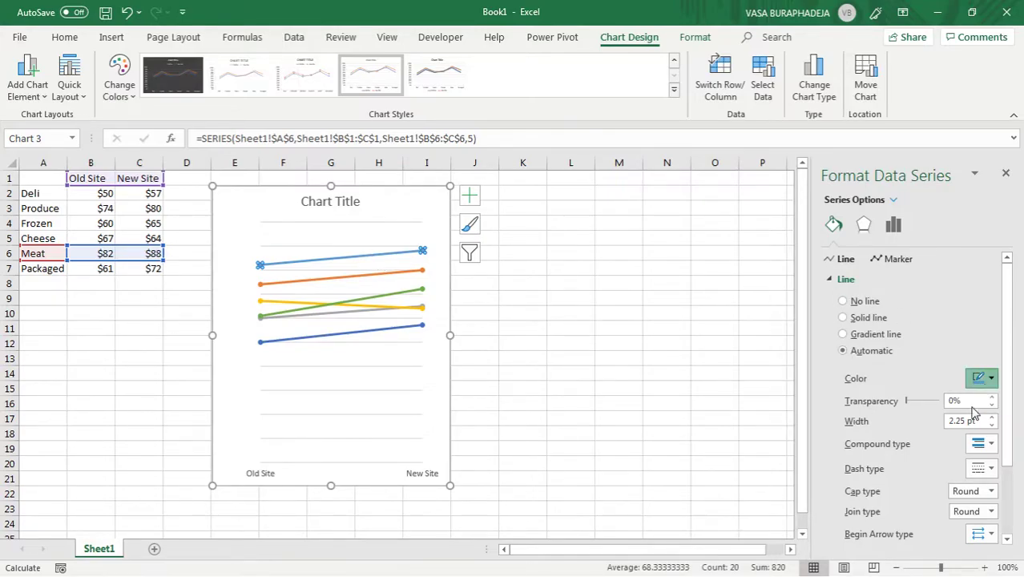
click(978, 378)
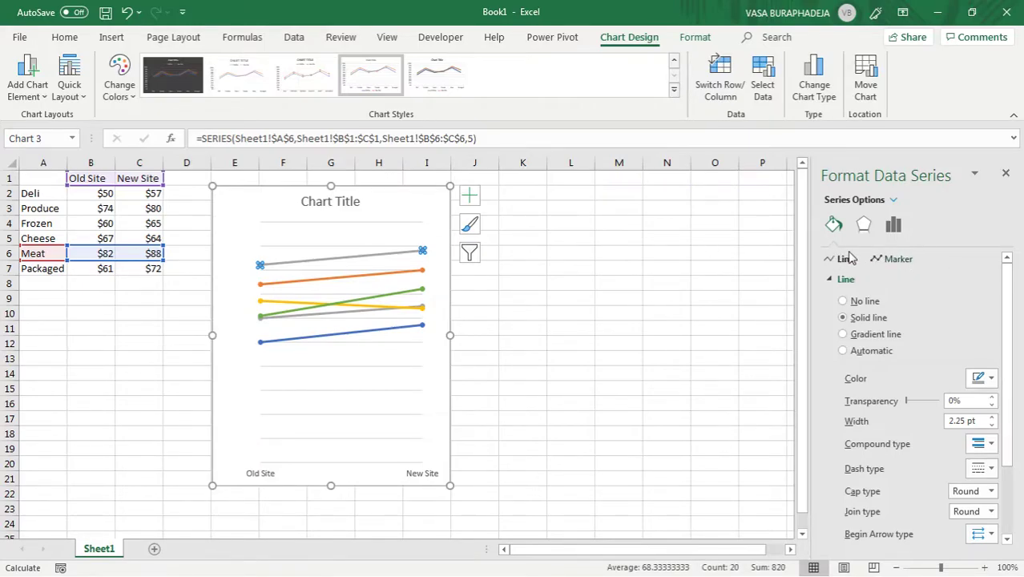
click(408, 273)
click(978, 378)
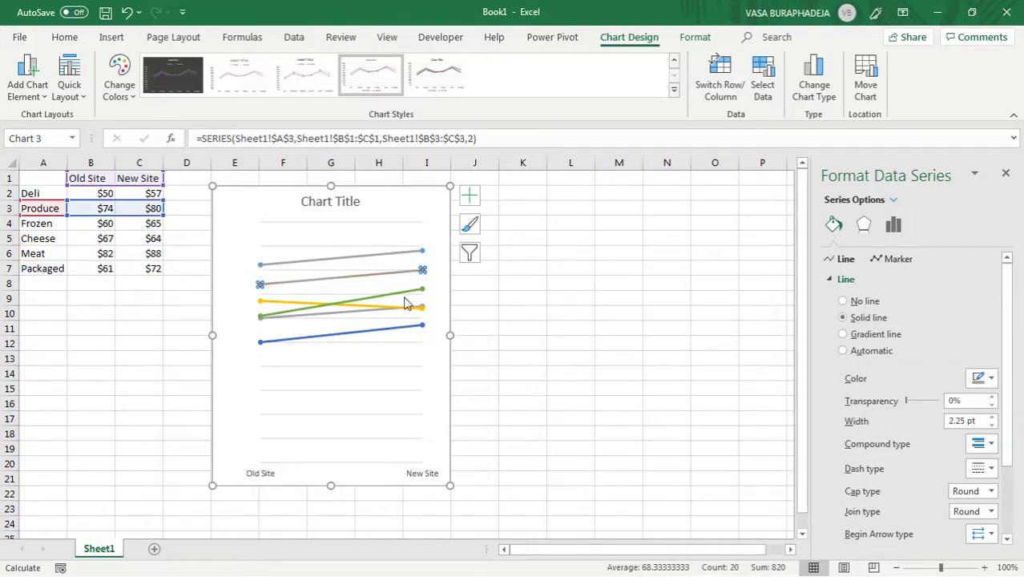
Give the Deli markers a solid grey fill and a grey border.
click(344, 313)
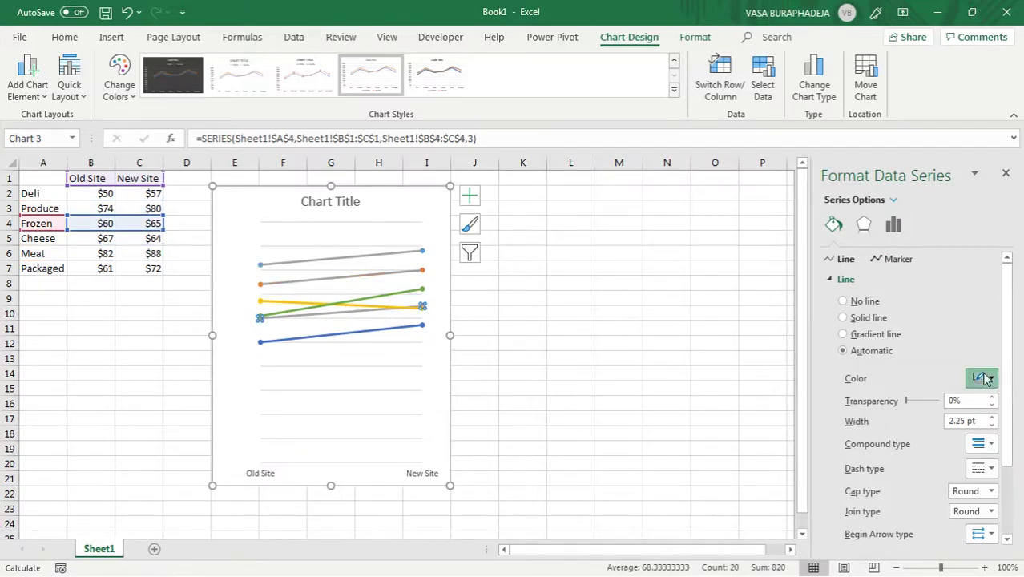
click(358, 335)
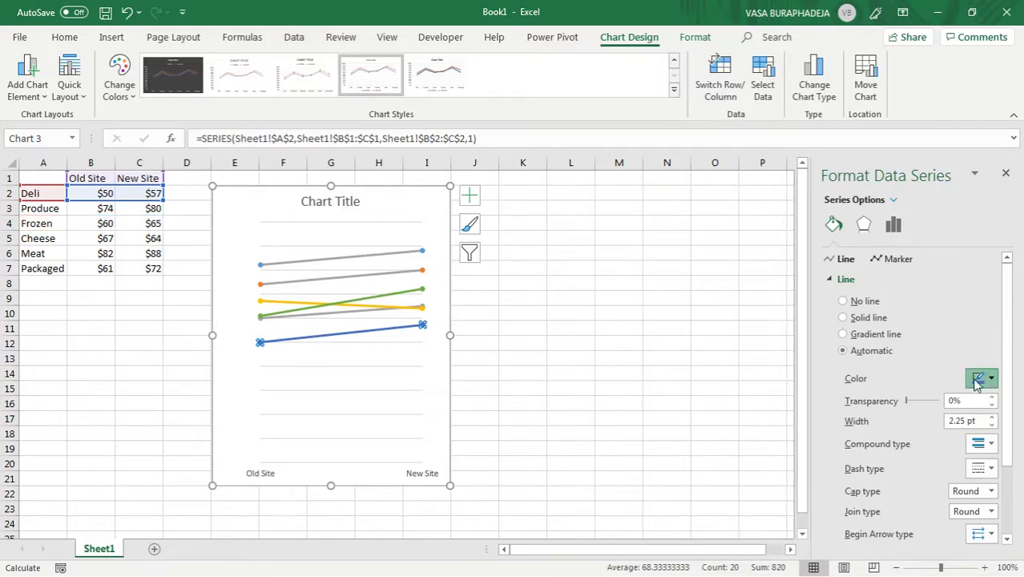
click(898, 261)
mouse_move(1006, 327)
mouse_down()
mouse_move(1013, 377)
mouse_move(1013, 332)
mouse_up()
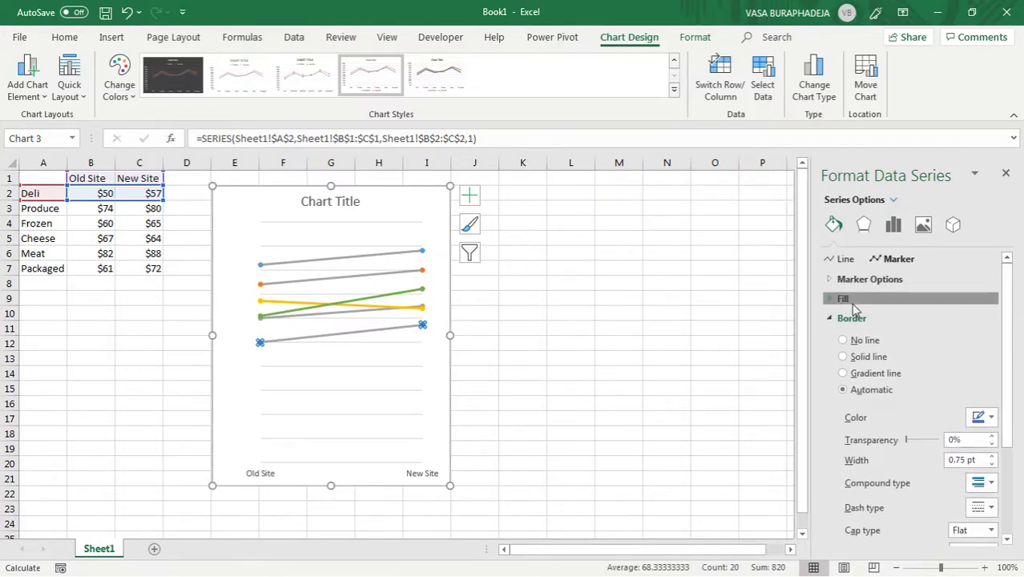
click(843, 296)
mouse_move(1005, 370)
mouse_down()
mouse_move(1013, 396)
mouse_move(1009, 384)
mouse_up()
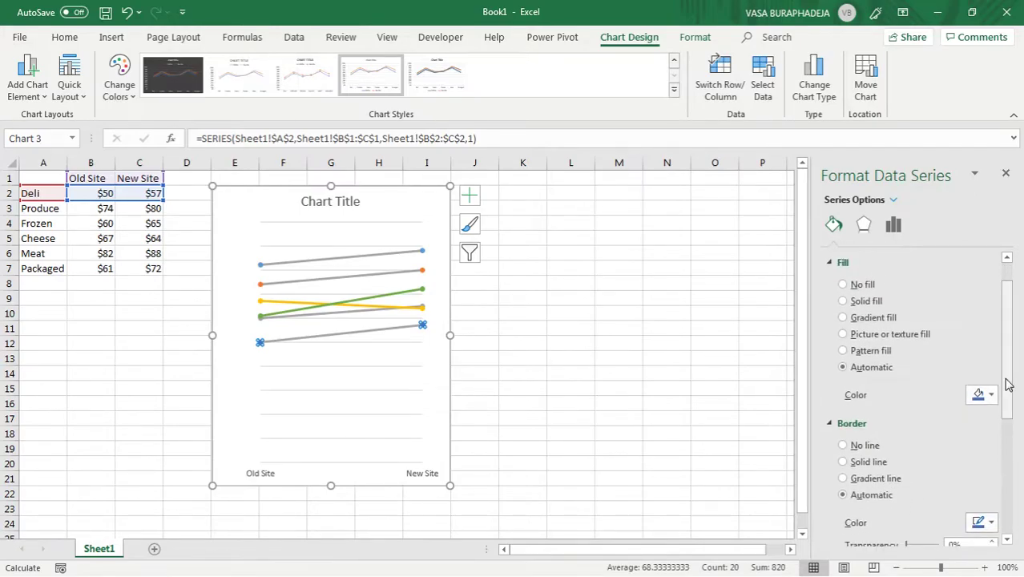
click(979, 395)
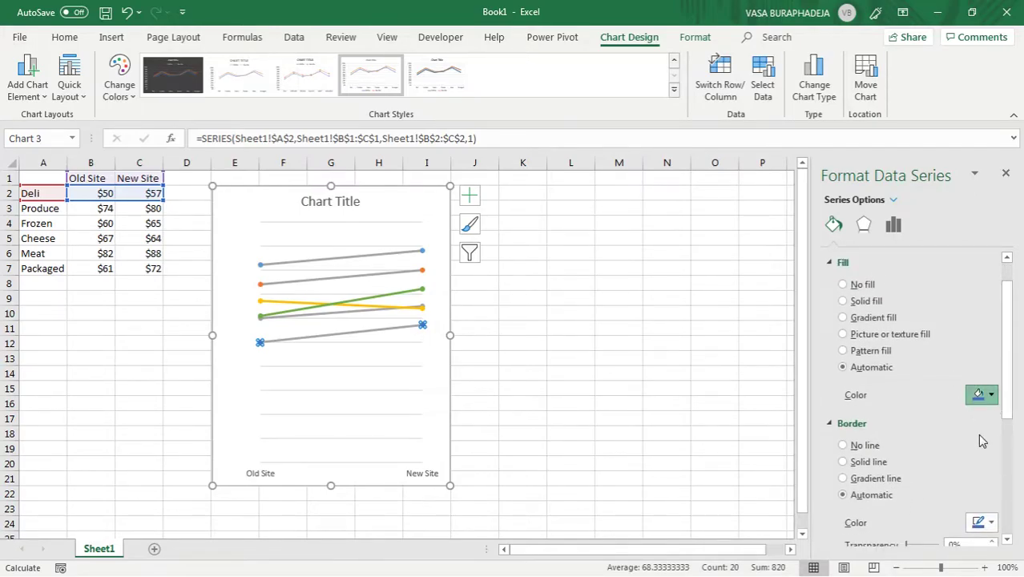
click(987, 545)
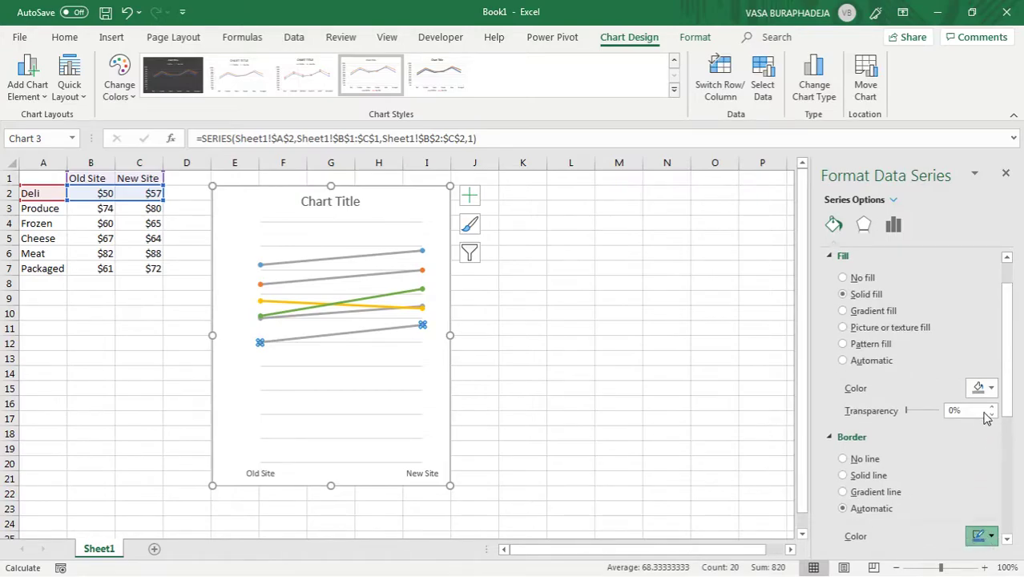
Check the Frozen, Produce and Meat lines, then deselect the chart.
click(354, 313)
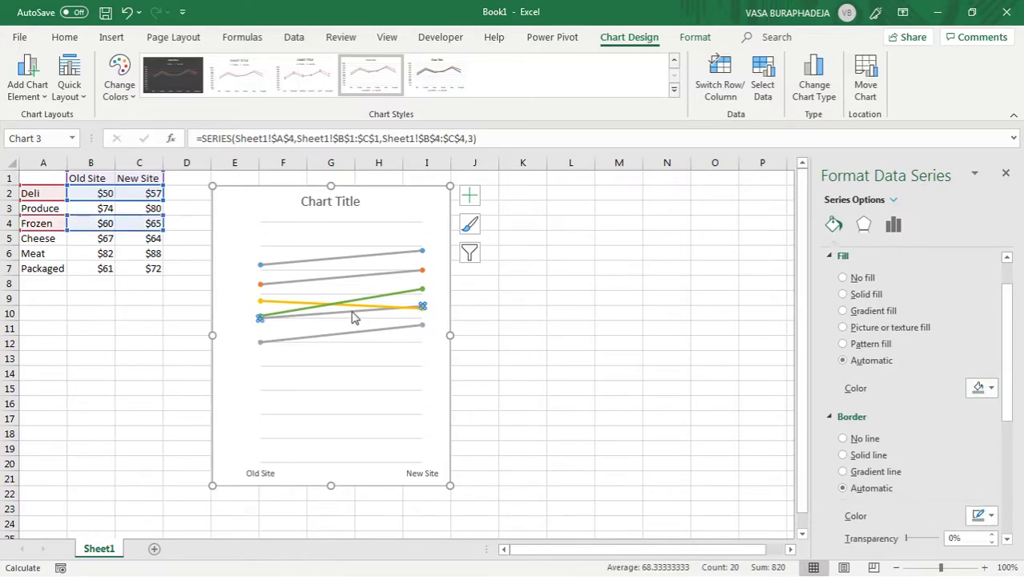
click(406, 274)
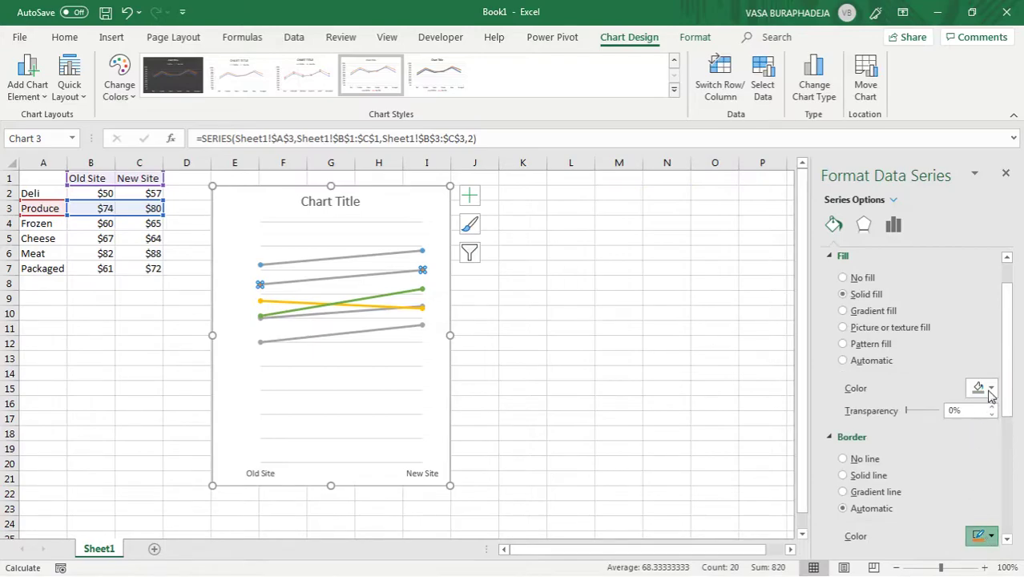
click(400, 253)
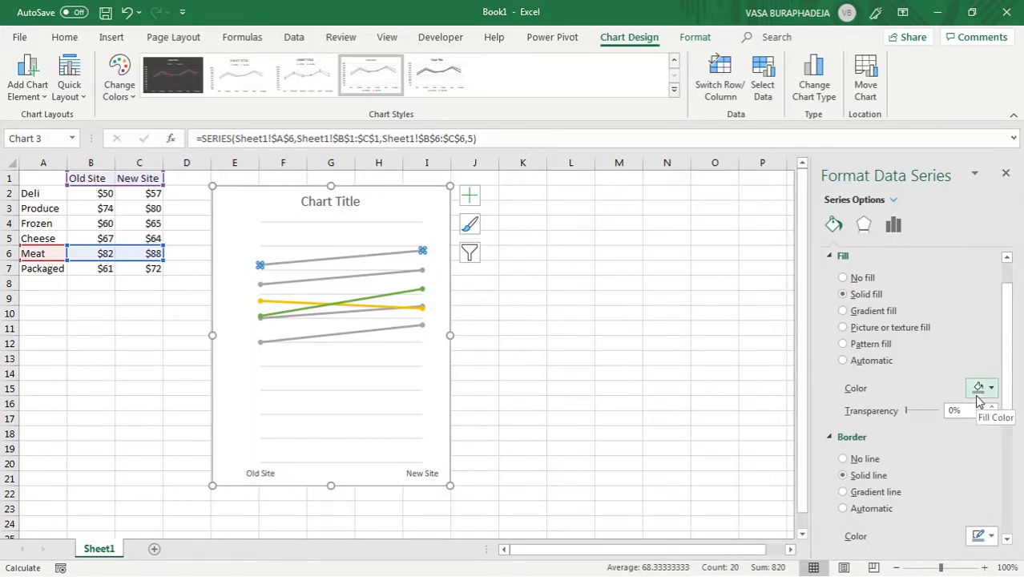
click(582, 356)
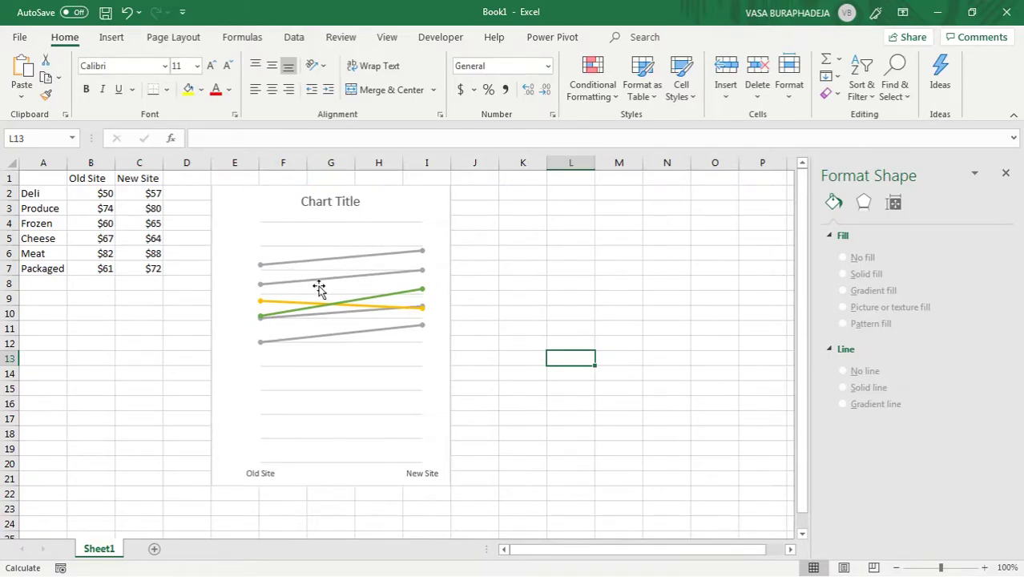
Review the Cheese line's orange line and marker settings.
click(268, 302)
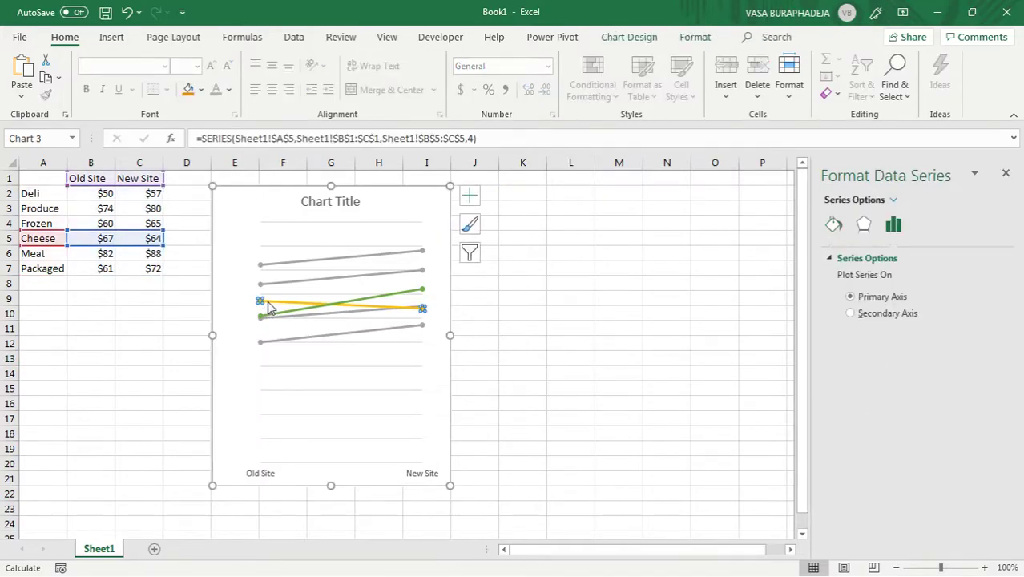
click(834, 225)
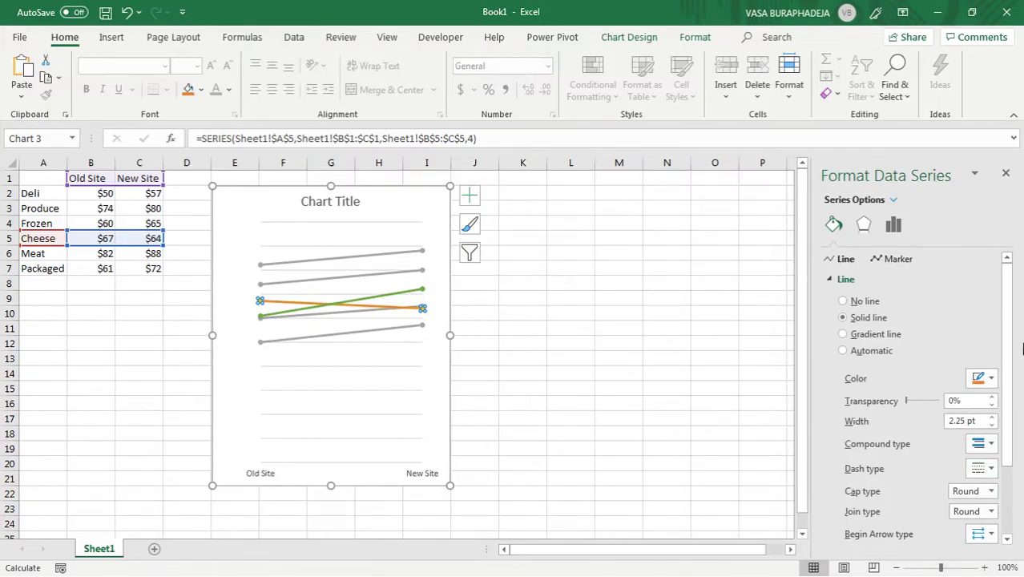
click(904, 260)
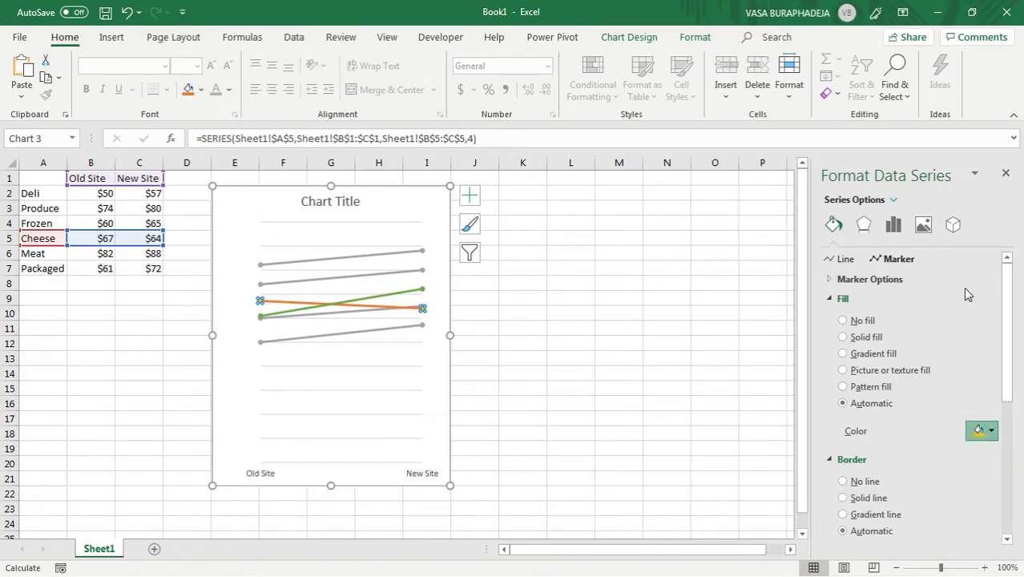
scroll(1004, 408, down, 3)
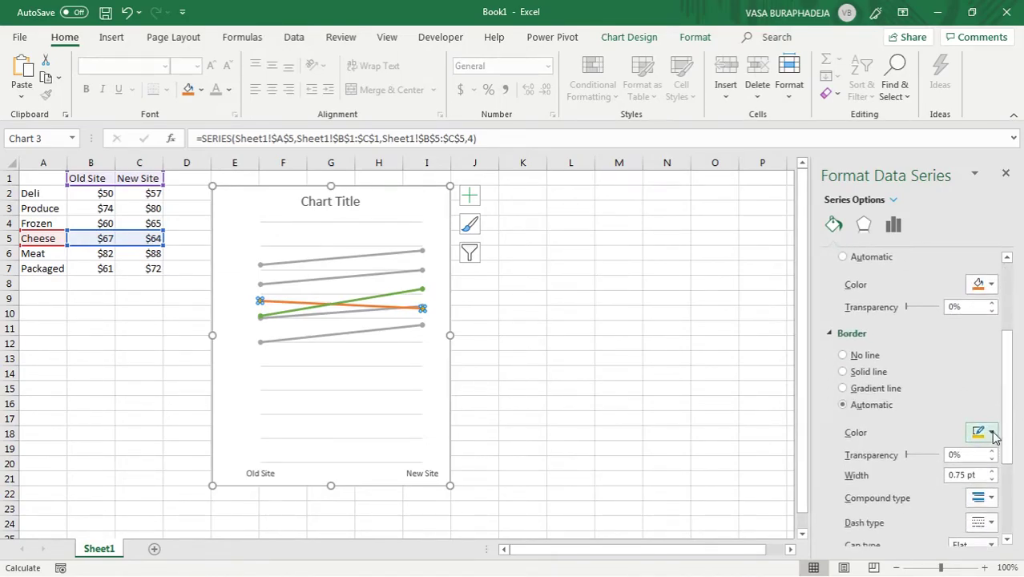
Set the Packaged line and marker border colour to blue, then deselect the chart.
click(399, 293)
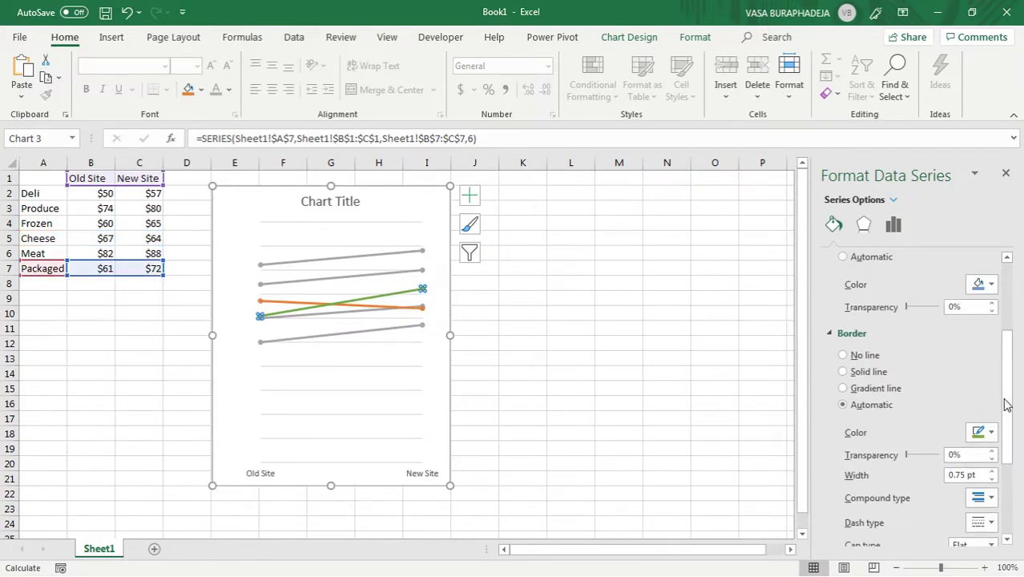
click(989, 426)
click(1012, 277)
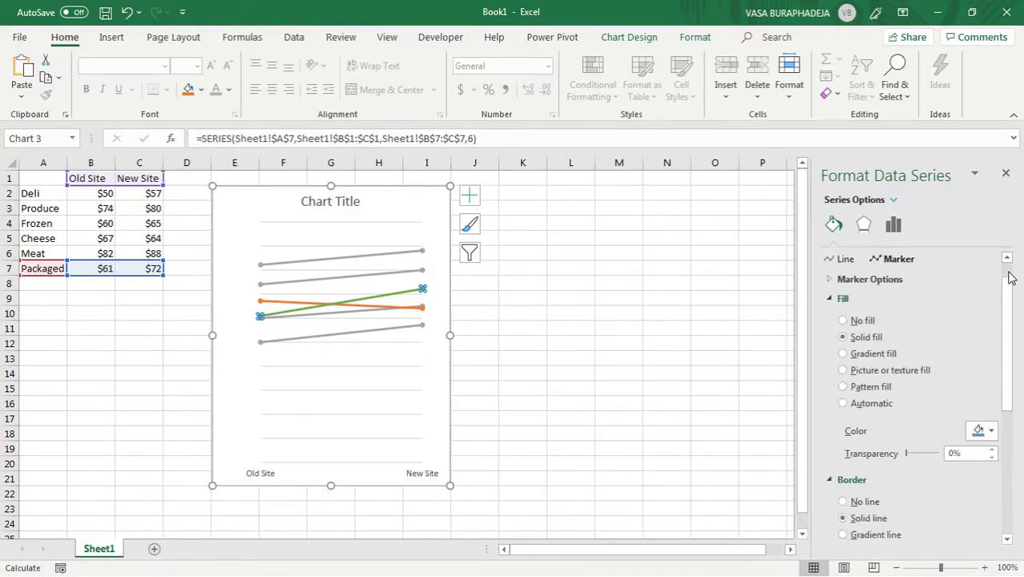
click(839, 261)
click(993, 379)
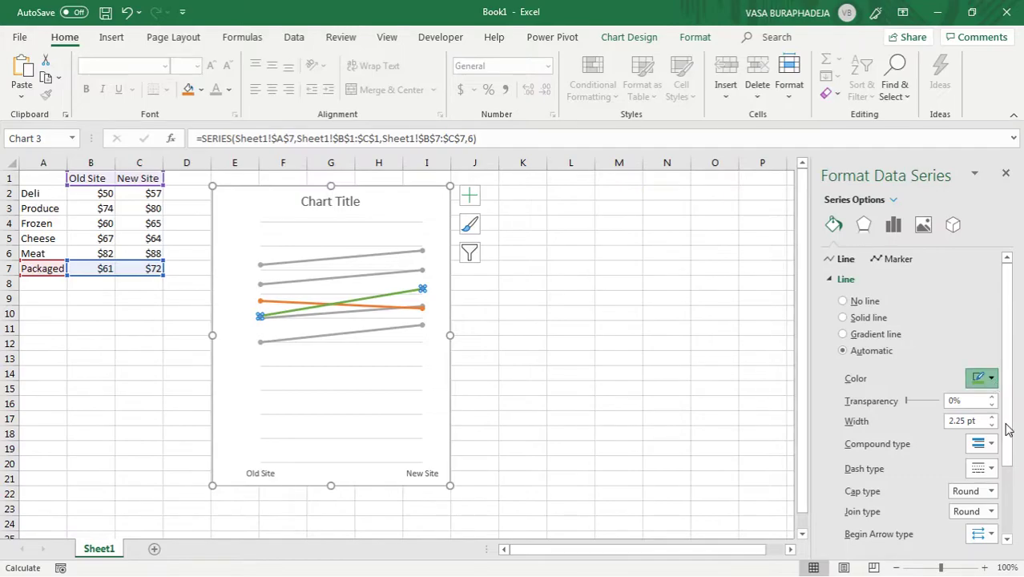
click(619, 373)
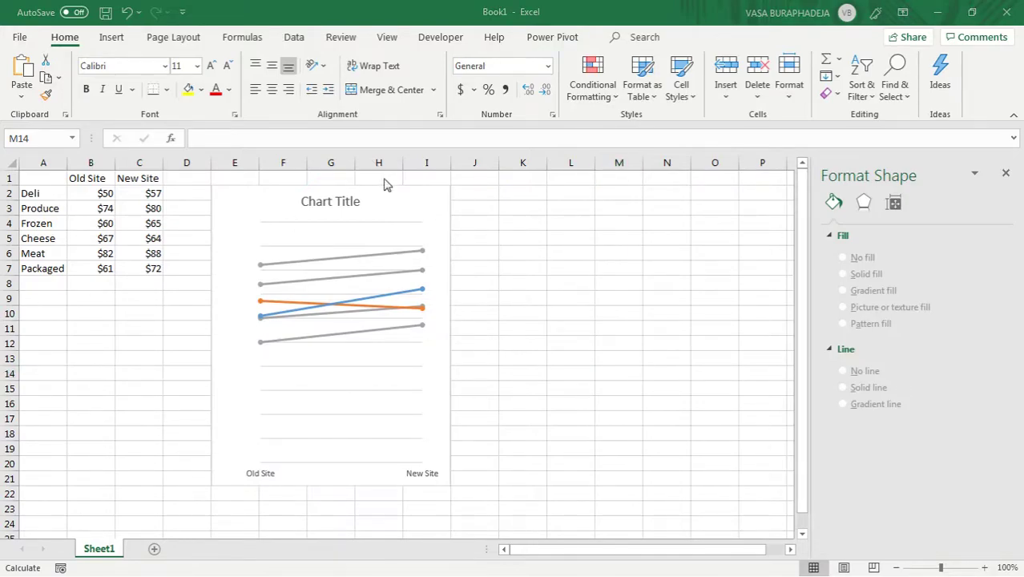
Add data labels positioned Left to every point via Chart Elements.
click(400, 209)
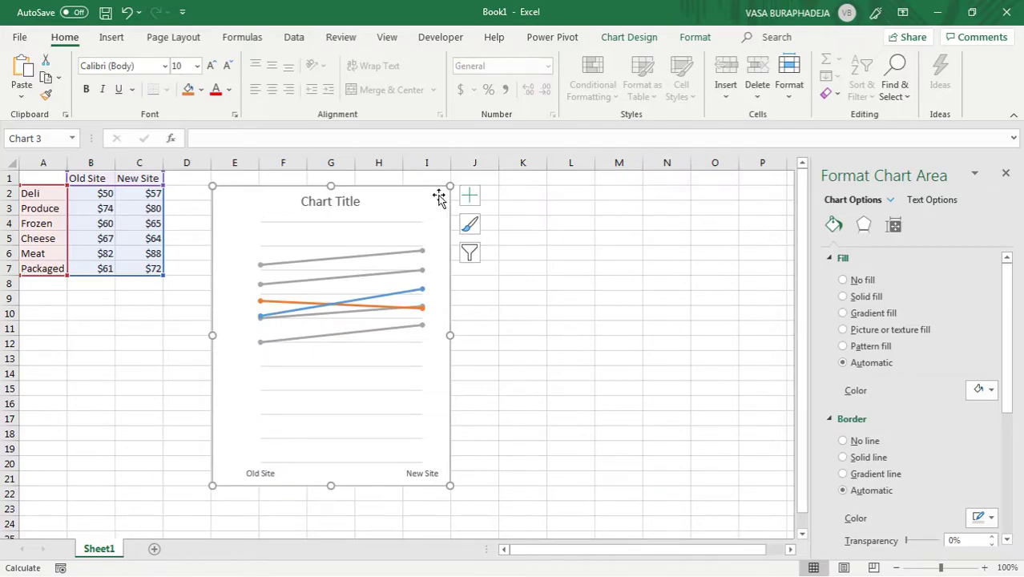
click(551, 208)
click(423, 199)
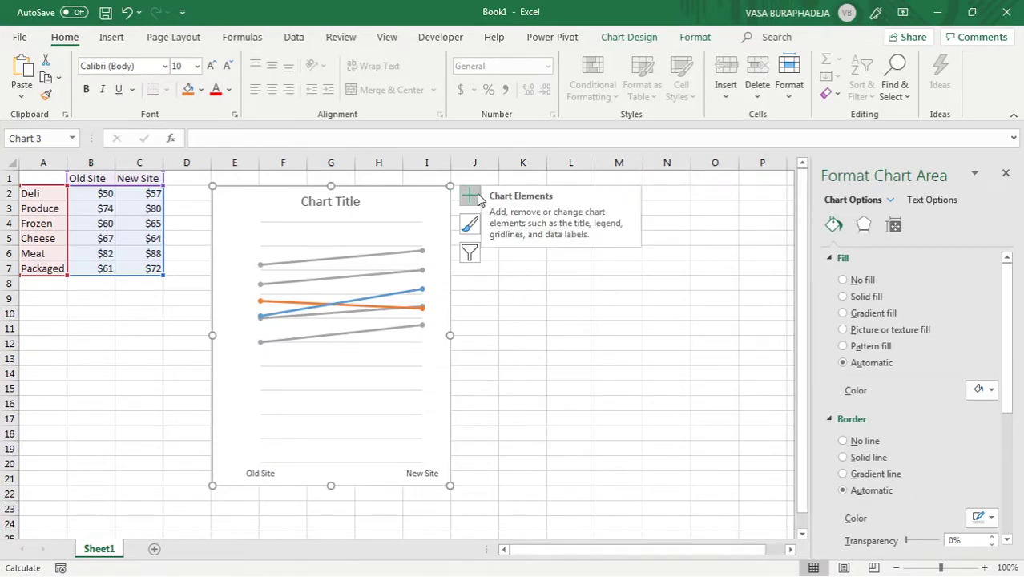
click(470, 198)
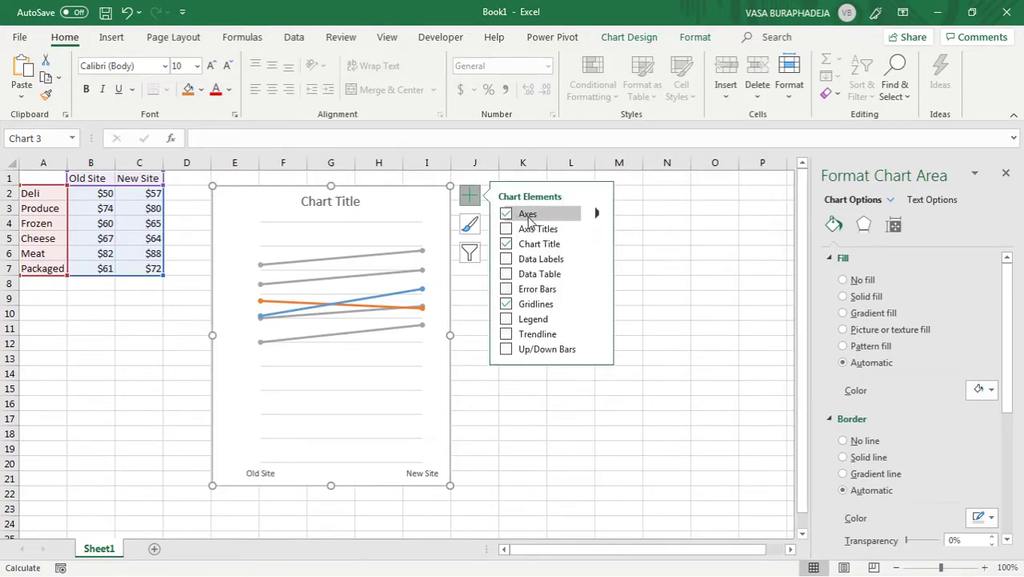
click(598, 260)
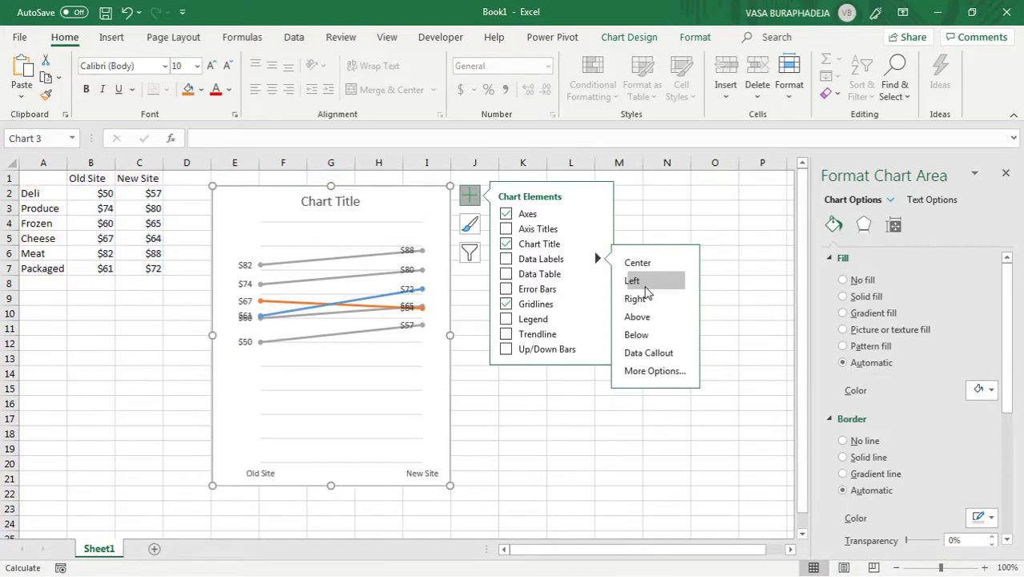
click(647, 292)
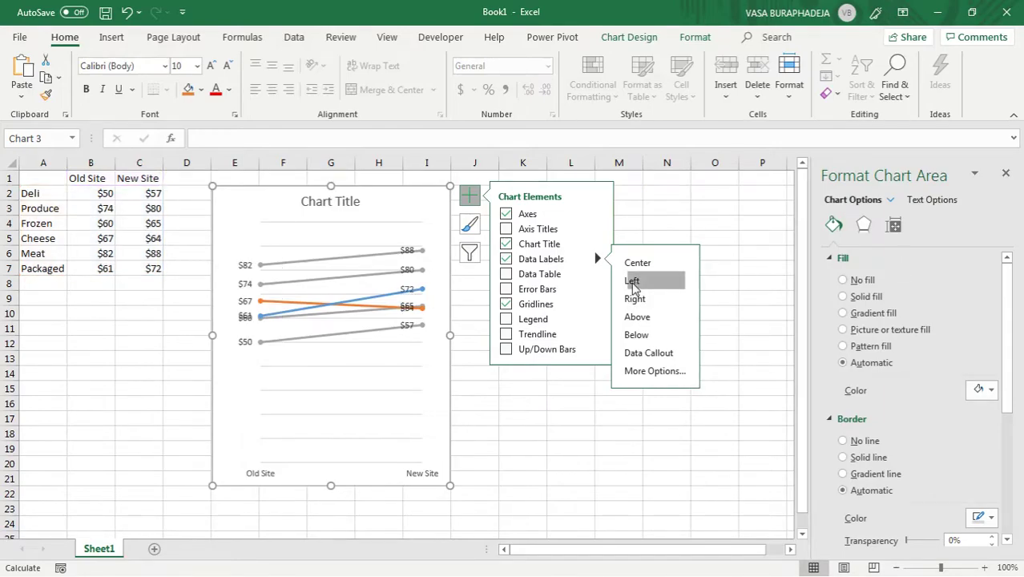
click(249, 264)
Select only the Meat $88 label and expand its Label Options.
click(666, 198)
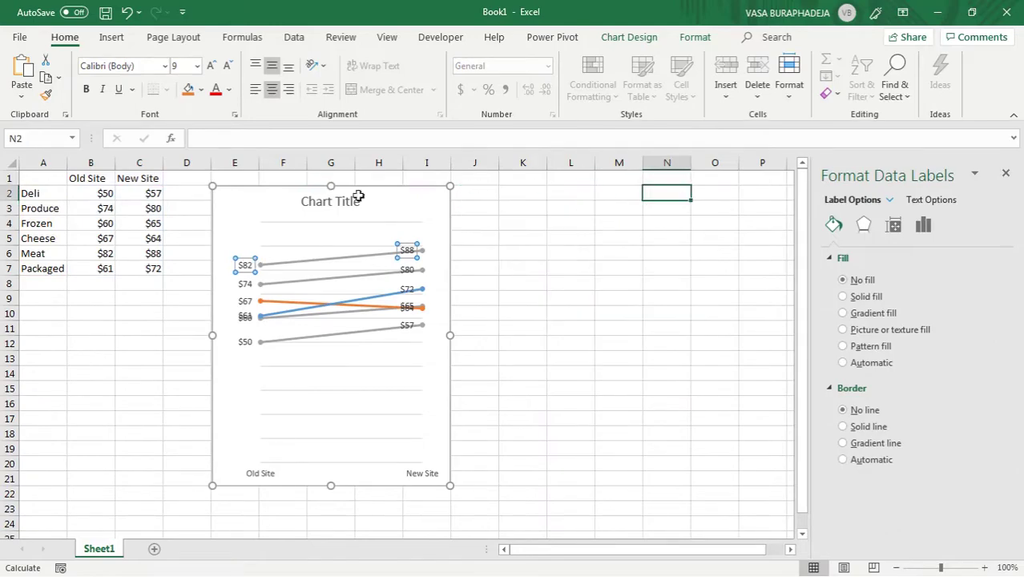
click(245, 265)
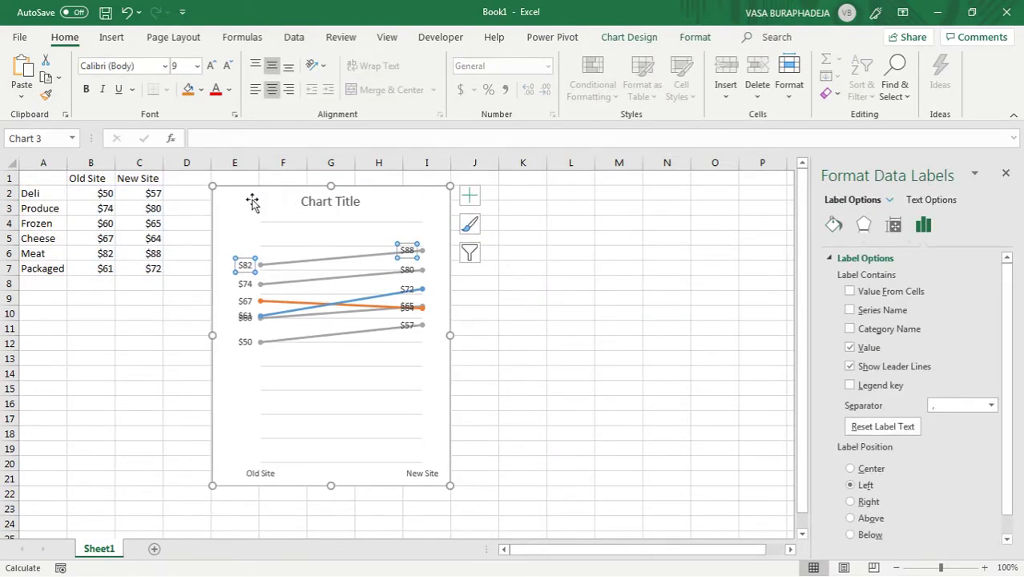
click(234, 245)
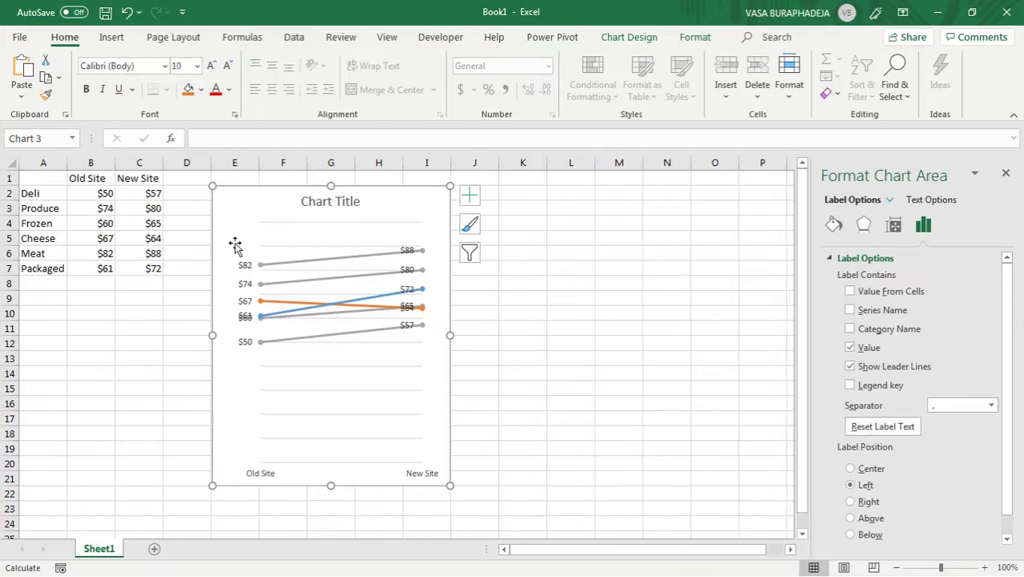
click(247, 265)
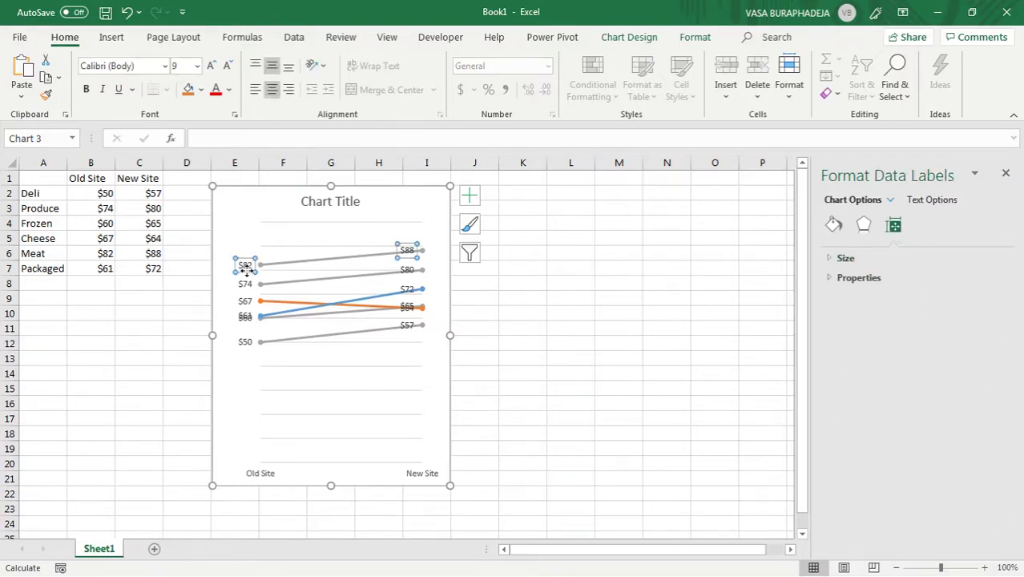
click(407, 244)
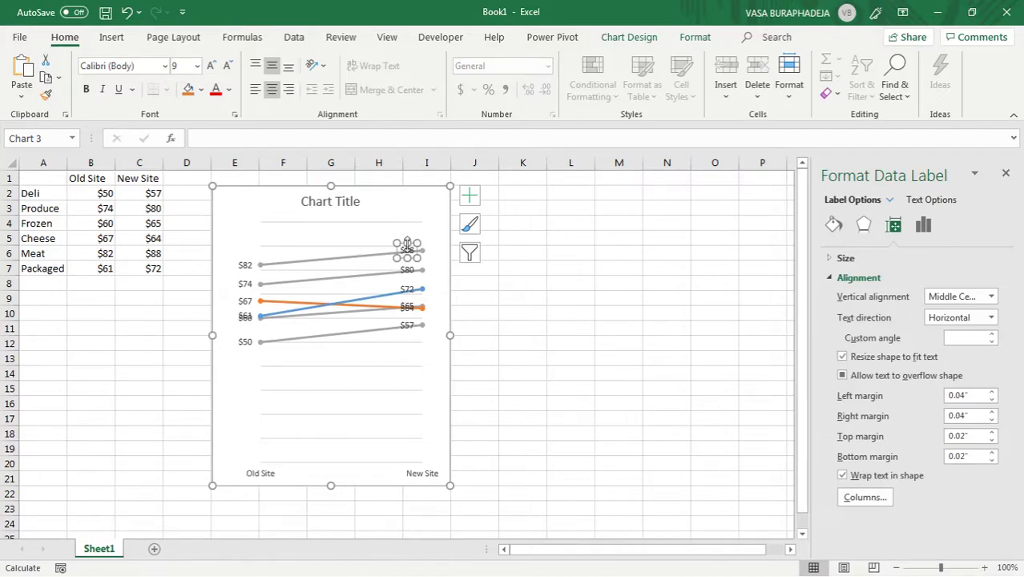
click(923, 224)
click(895, 225)
click(923, 225)
click(830, 258)
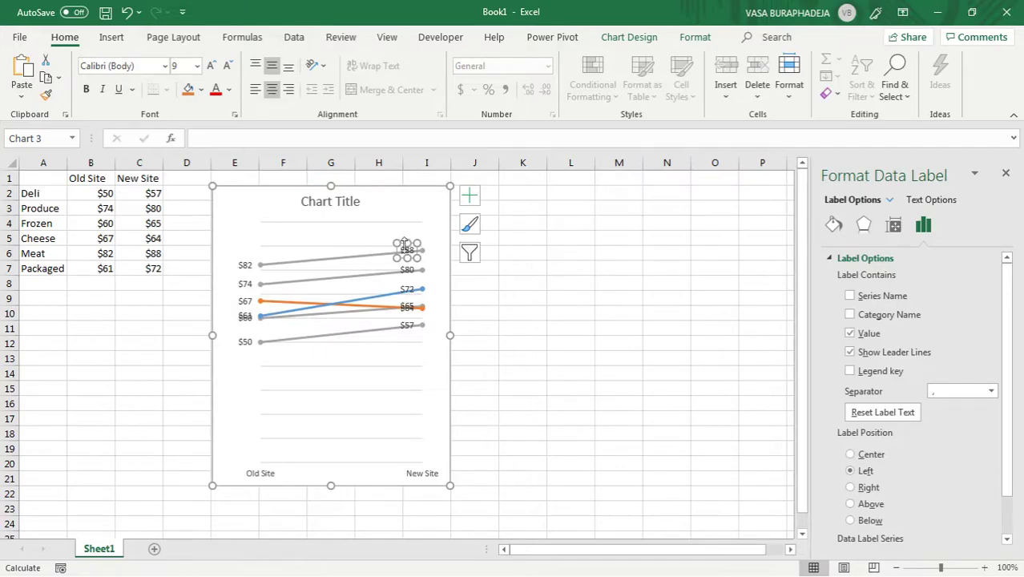
Reselect the Meat department's $88 New Site label on its own.
click(413, 208)
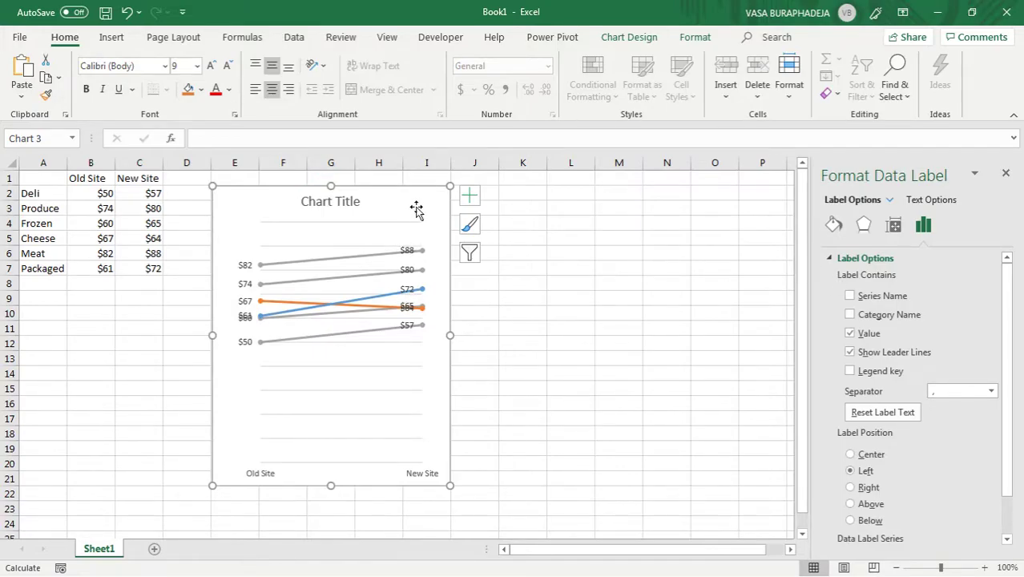
click(512, 238)
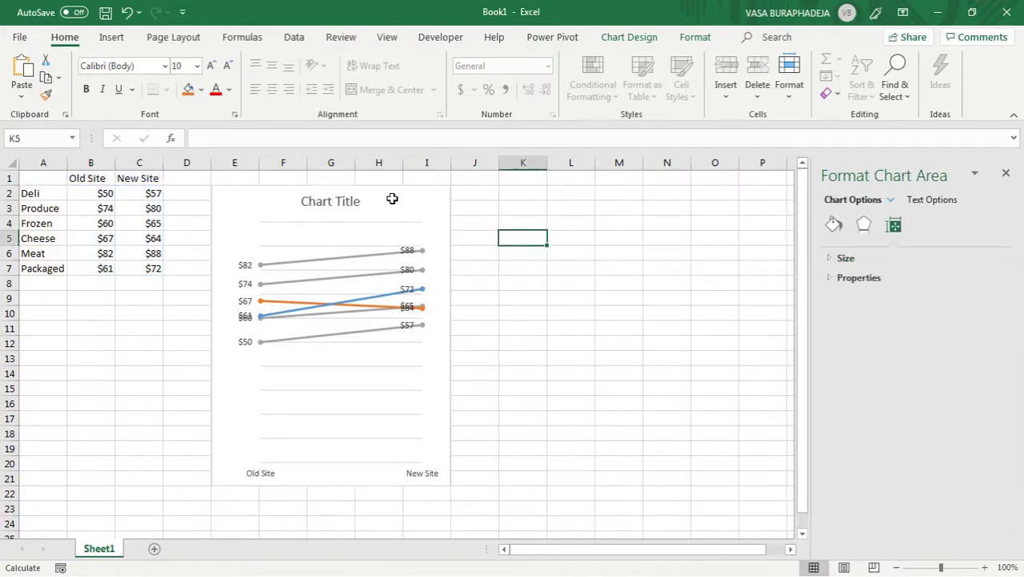
click(407, 255)
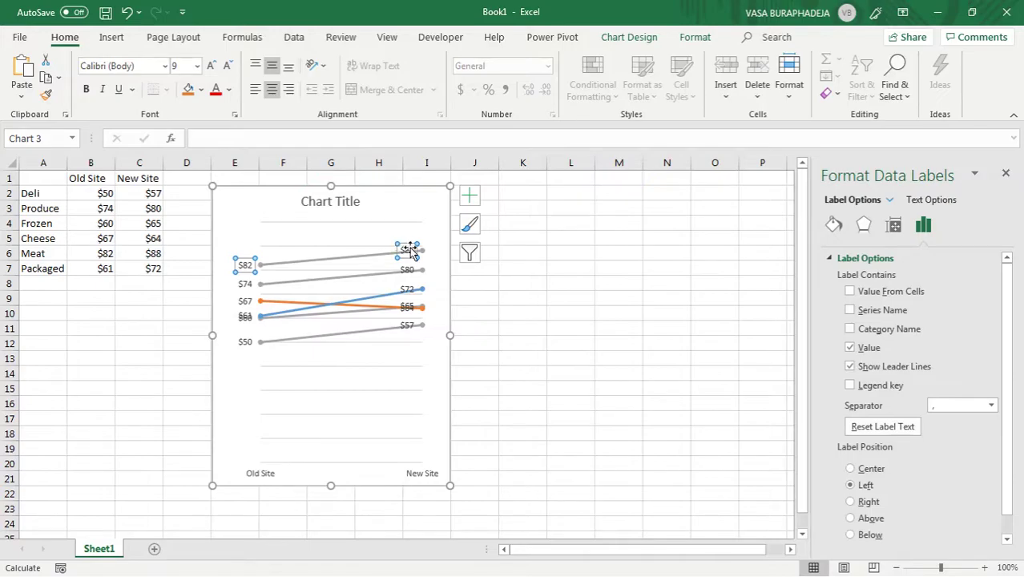
click(407, 249)
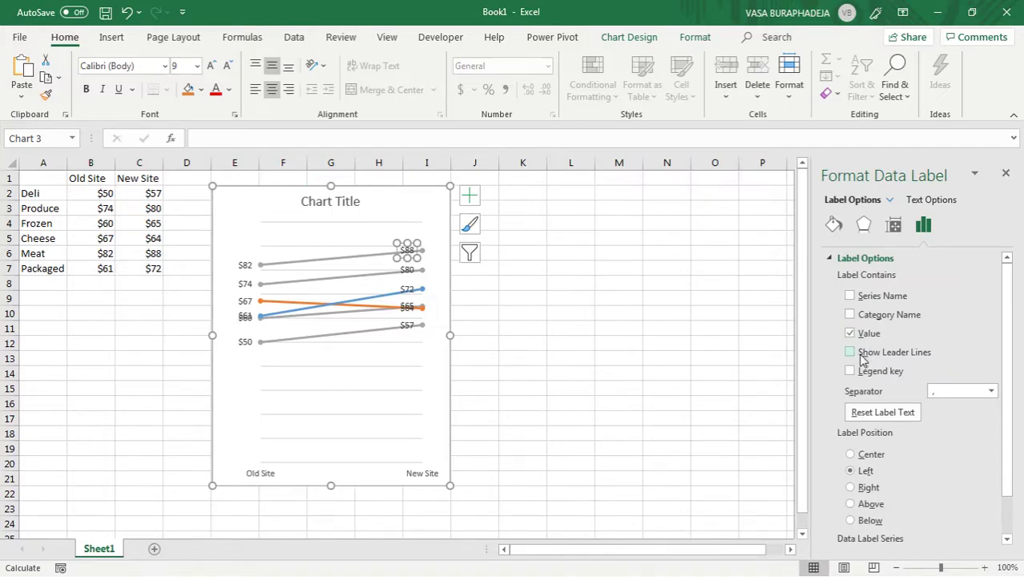
Position the $88, $80 and $72 New Site labels to the right of their points.
click(875, 487)
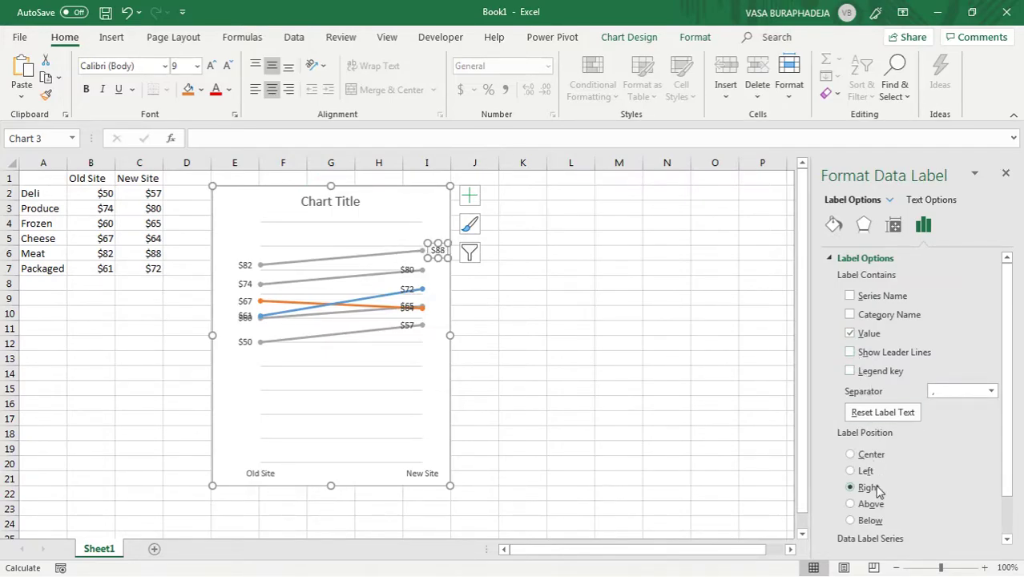
click(409, 269)
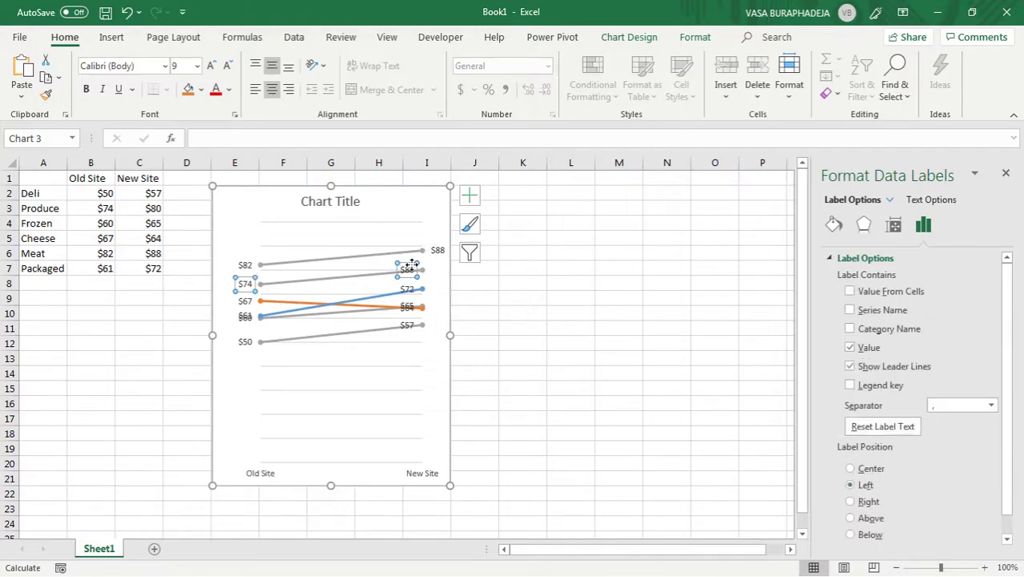
click(409, 265)
click(866, 487)
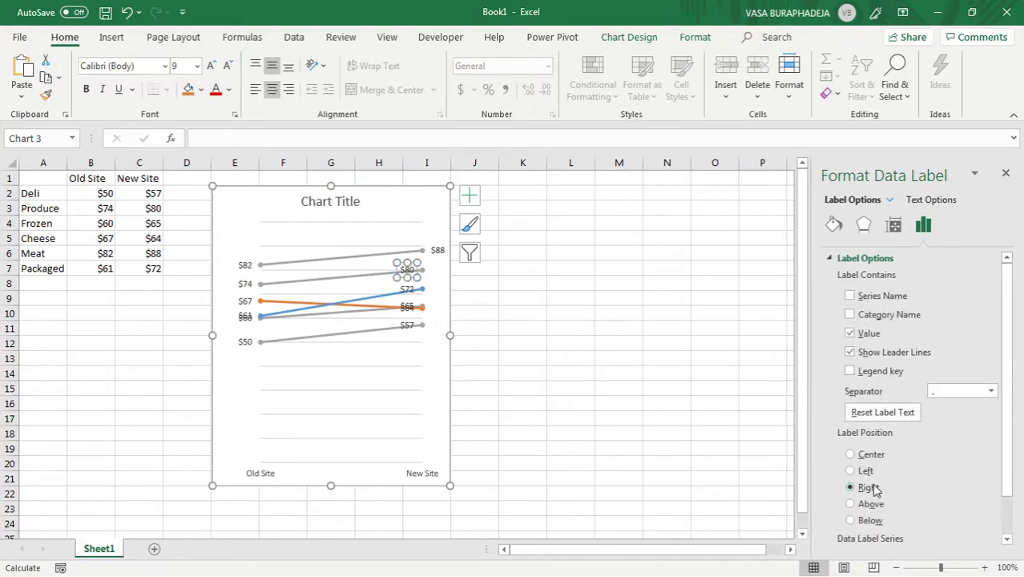
click(407, 289)
click(407, 286)
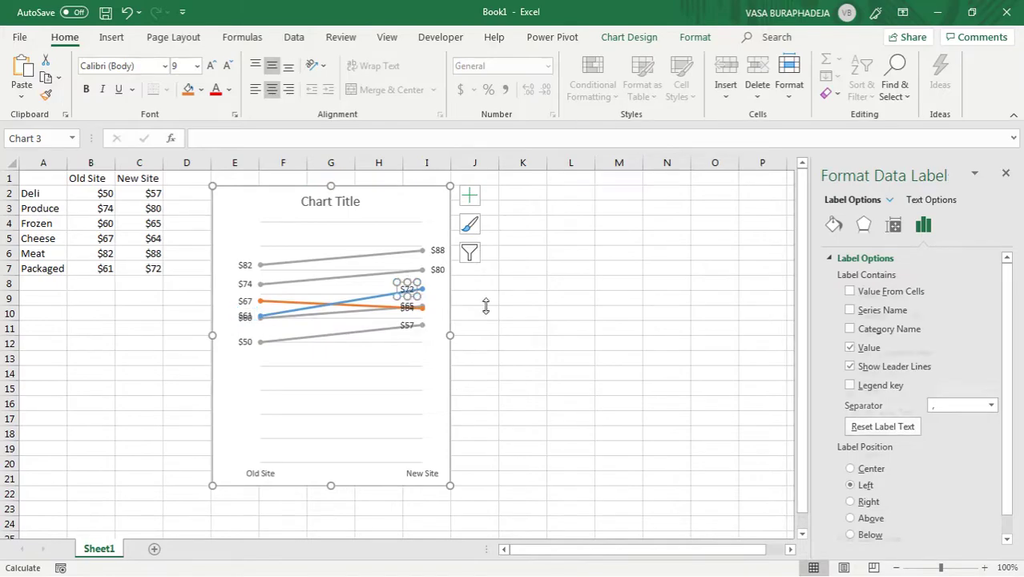
click(866, 488)
Position the $64, $65 and $57 New Site labels to the right of their points.
click(409, 302)
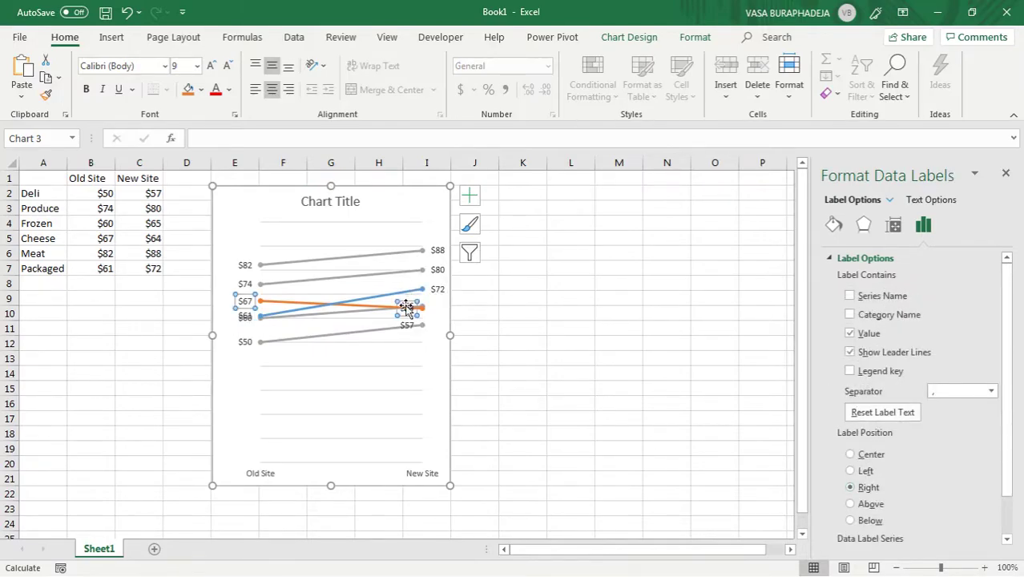
click(410, 303)
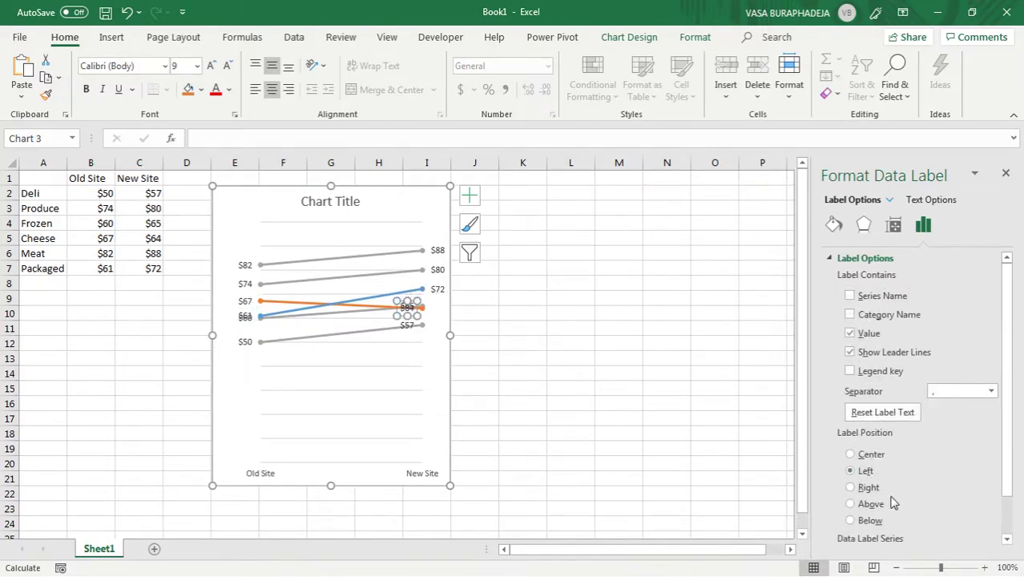
click(852, 504)
click(862, 487)
click(411, 305)
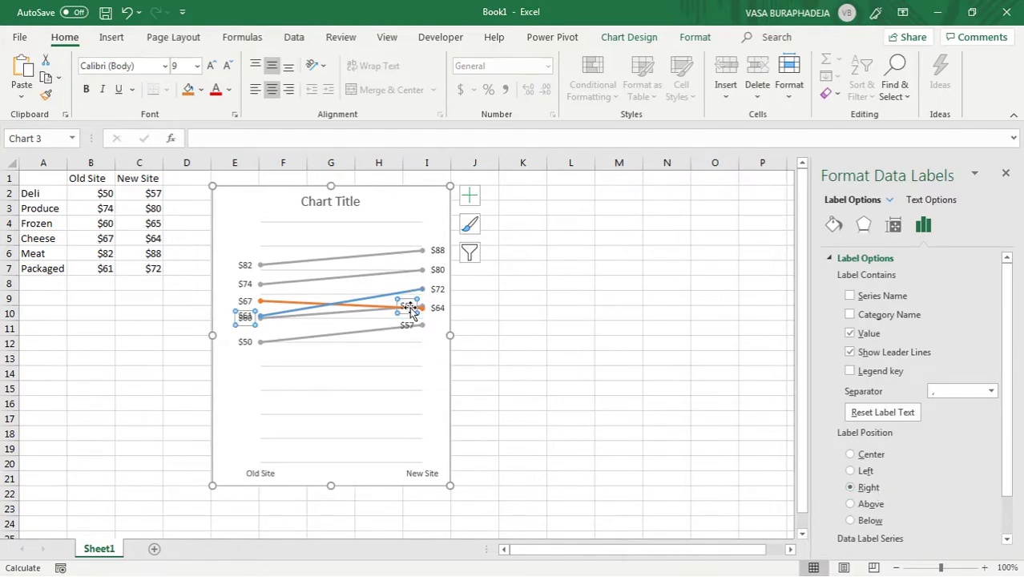
click(411, 304)
click(866, 487)
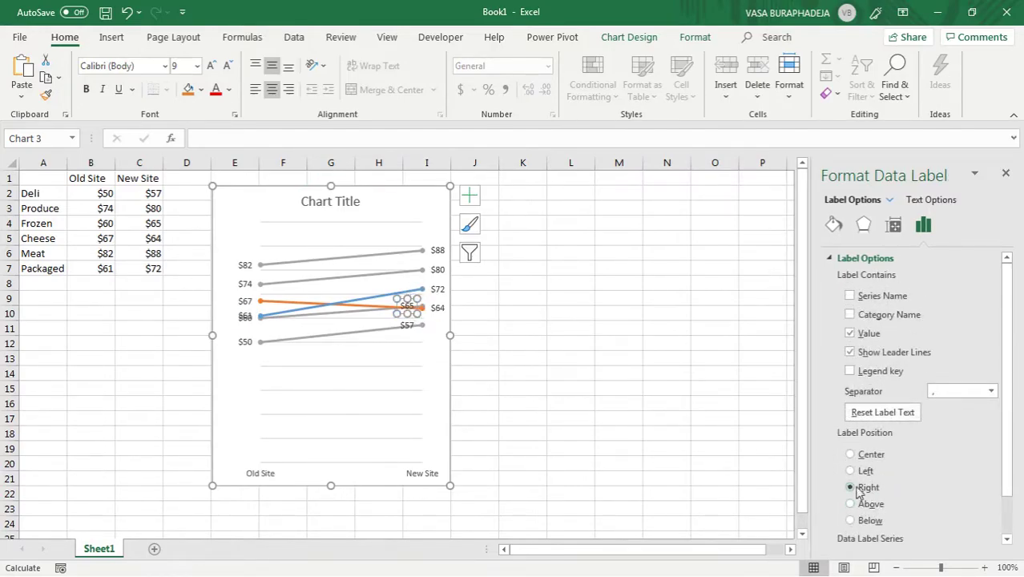
click(407, 324)
click(407, 325)
click(923, 226)
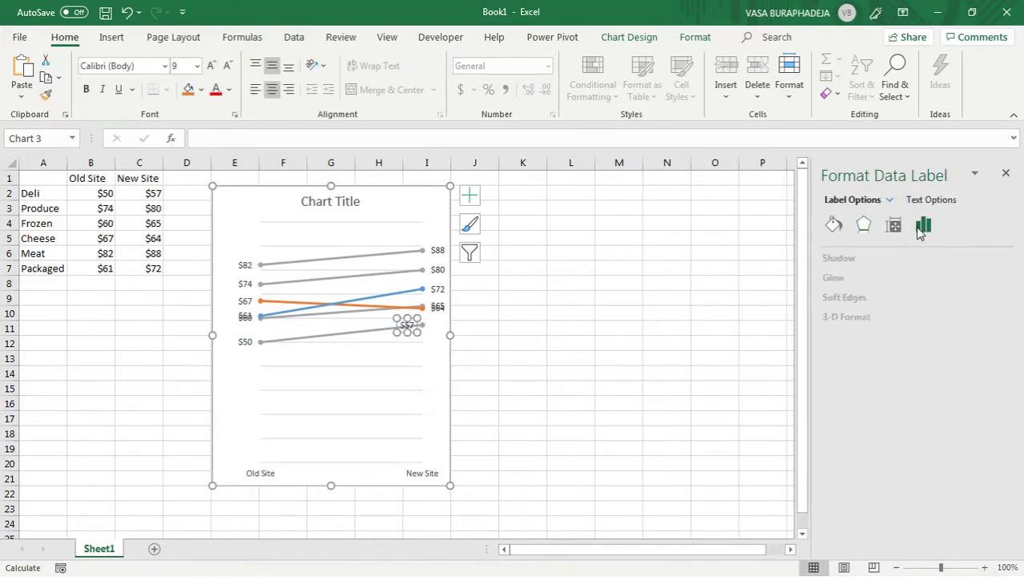
click(862, 259)
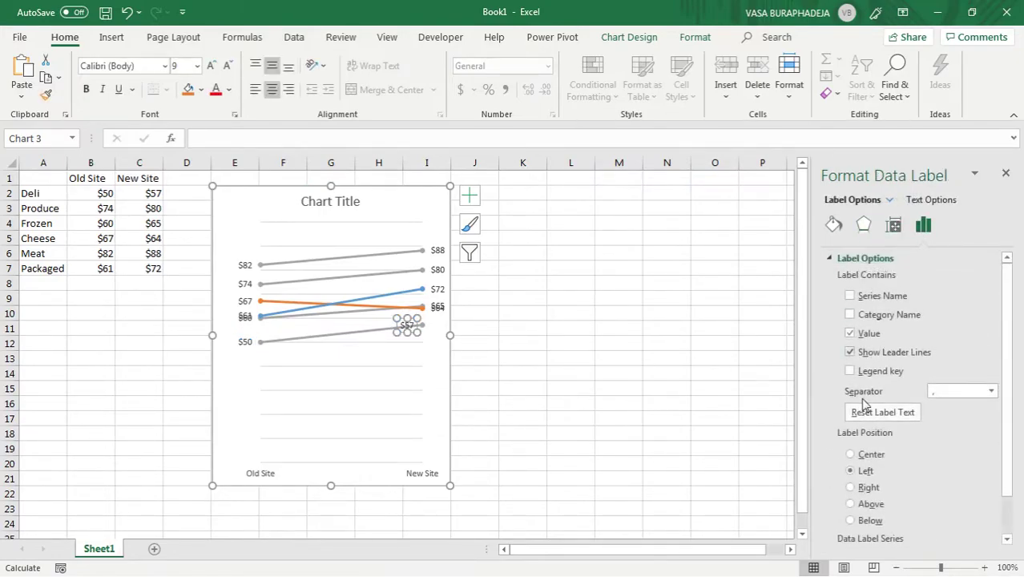
click(868, 487)
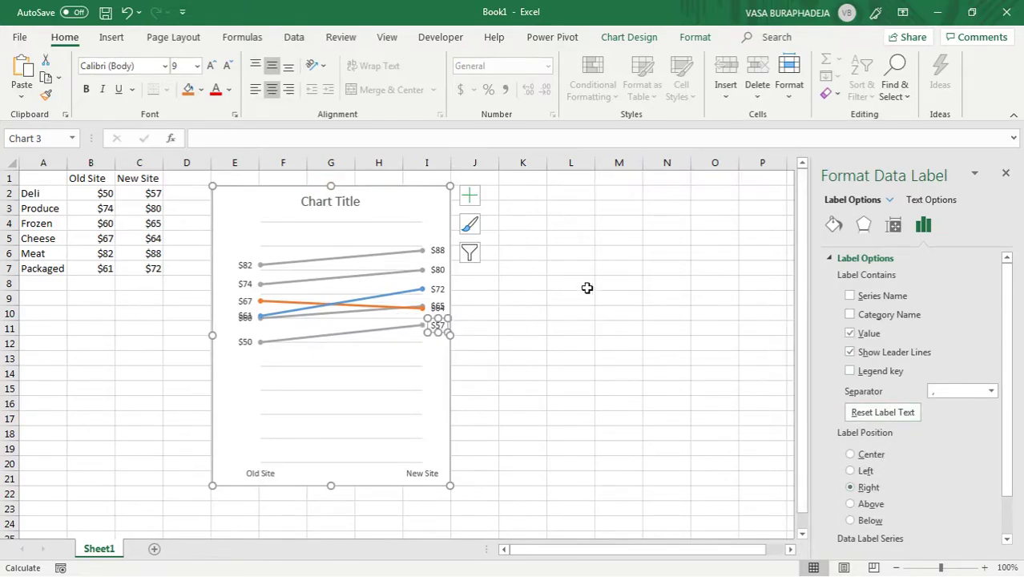
click(246, 266)
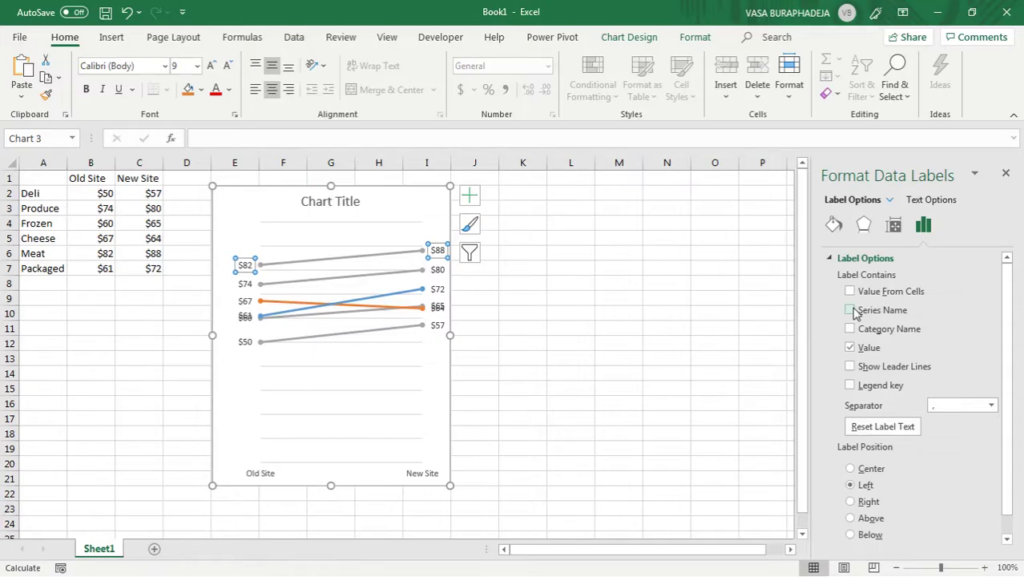
Add the department name to the Meat, Produce and Cheese old-site labels.
click(245, 260)
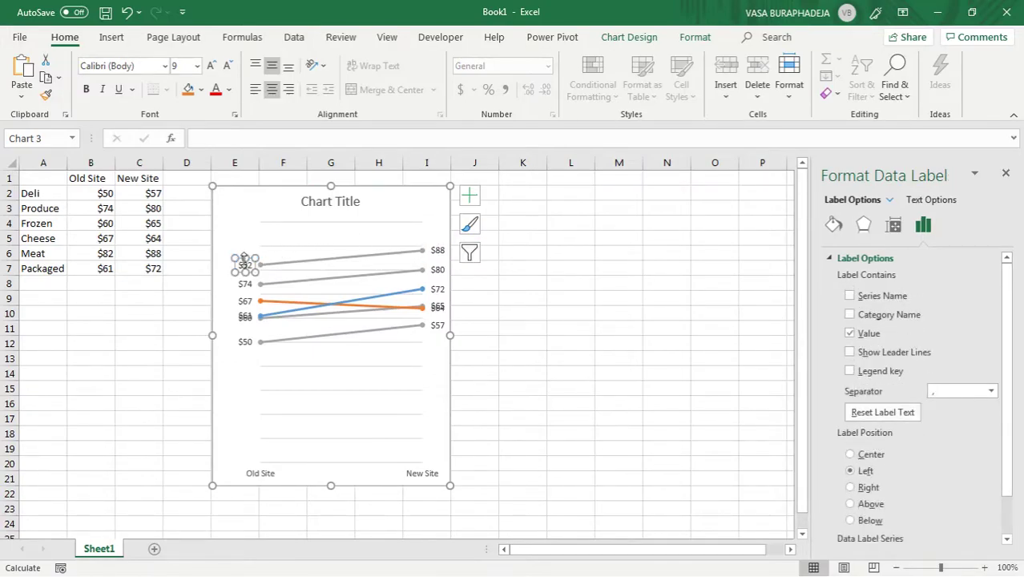
click(851, 295)
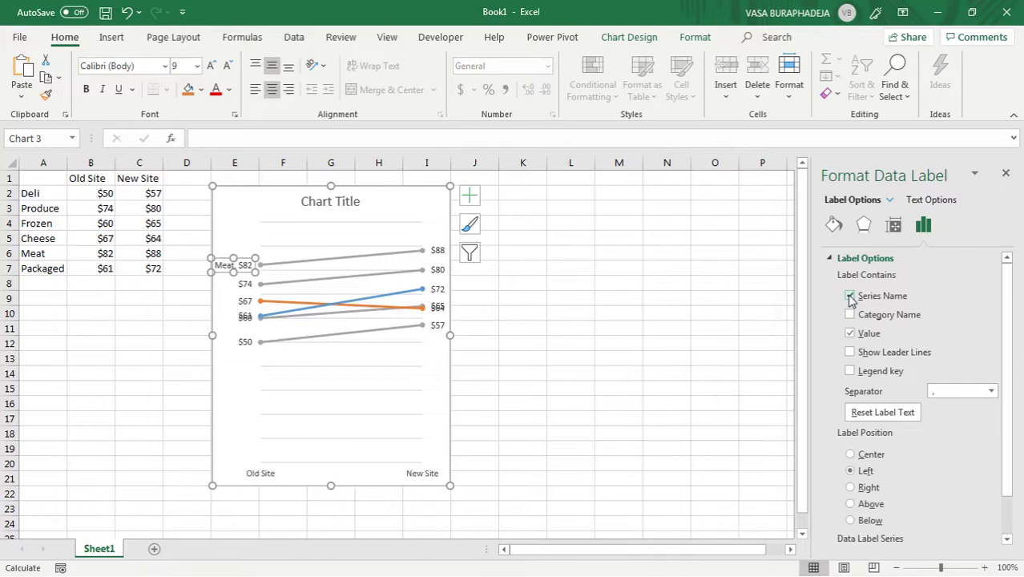
click(244, 284)
click(242, 281)
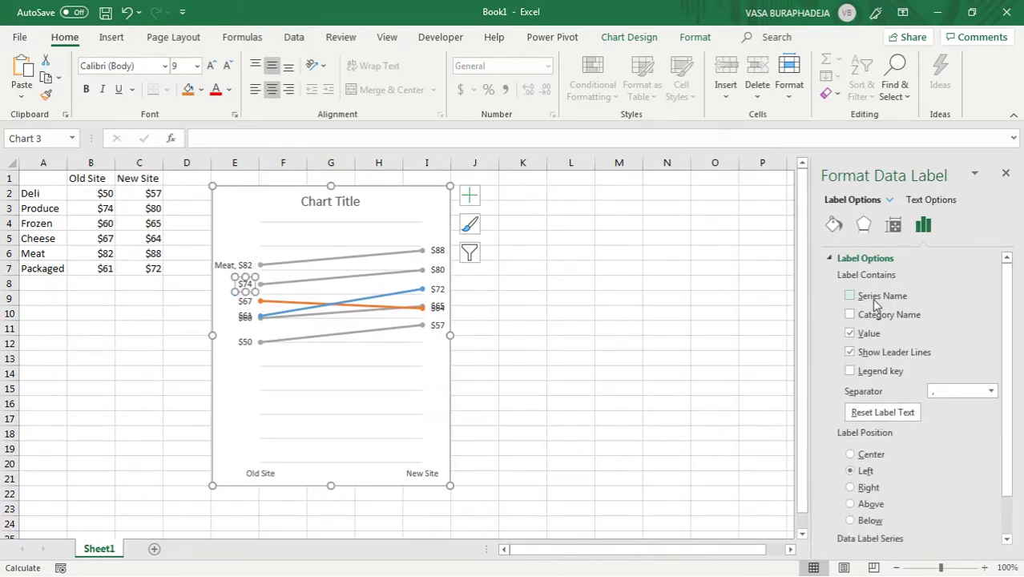
click(246, 302)
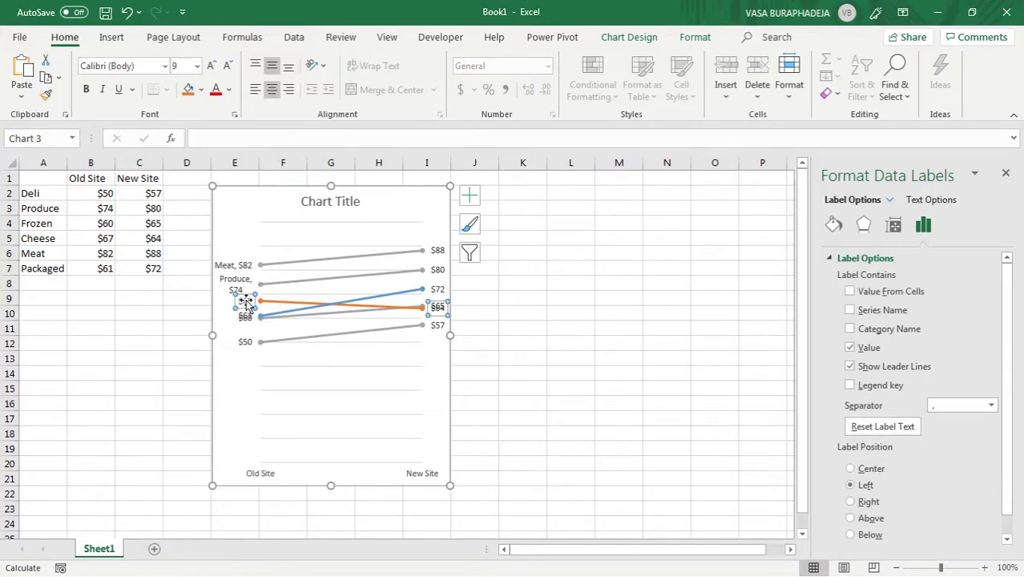
click(244, 298)
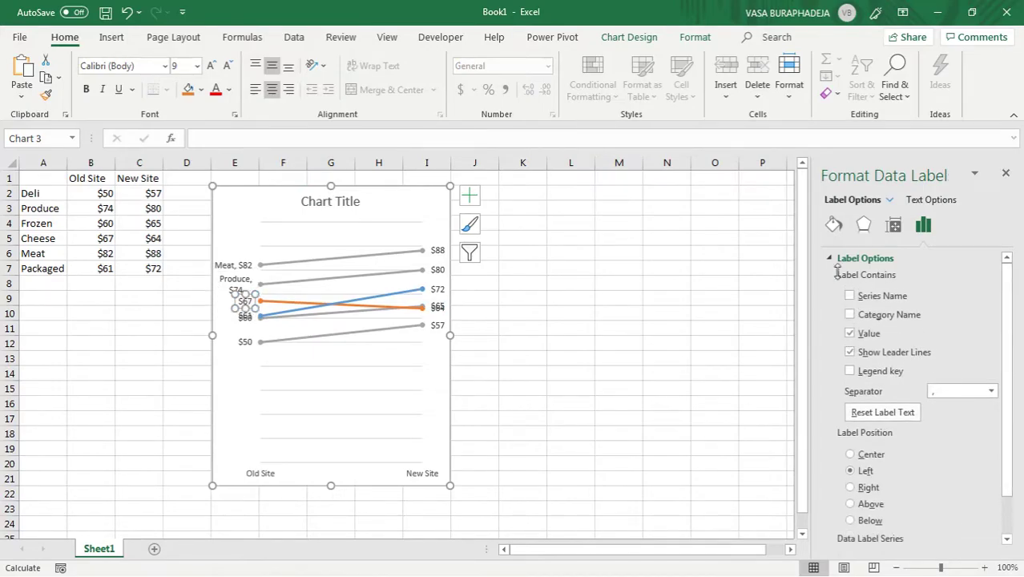
click(872, 296)
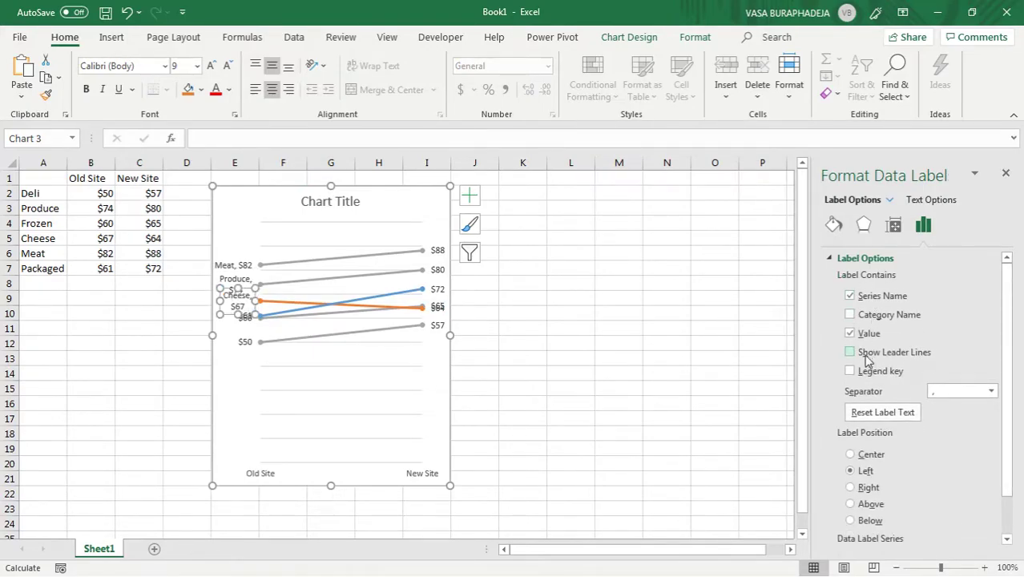
Add the series name to the Packaged and Deli old-site labels, dropping Packaged's leader line.
click(244, 317)
click(245, 319)
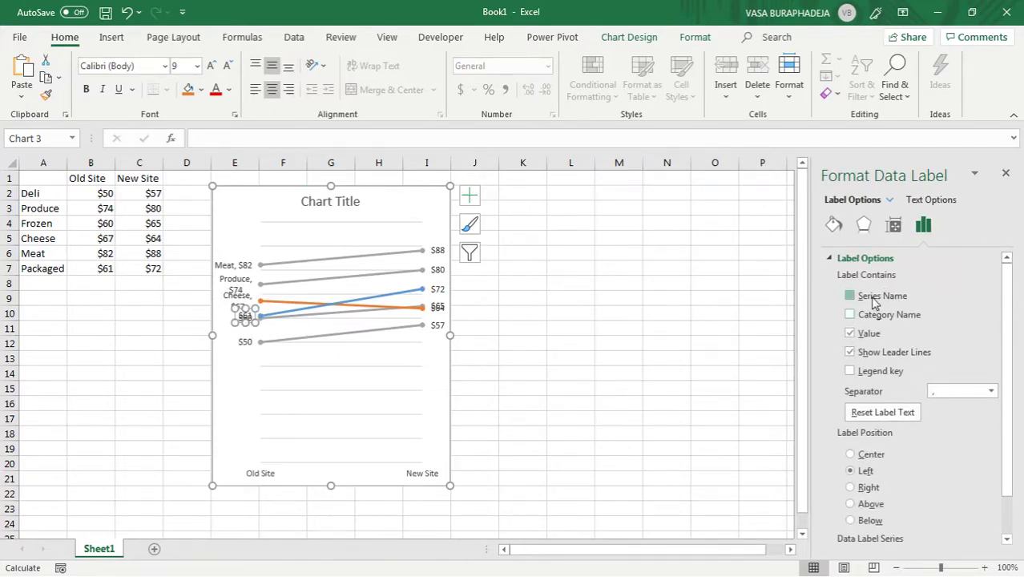
click(850, 296)
click(850, 352)
click(239, 341)
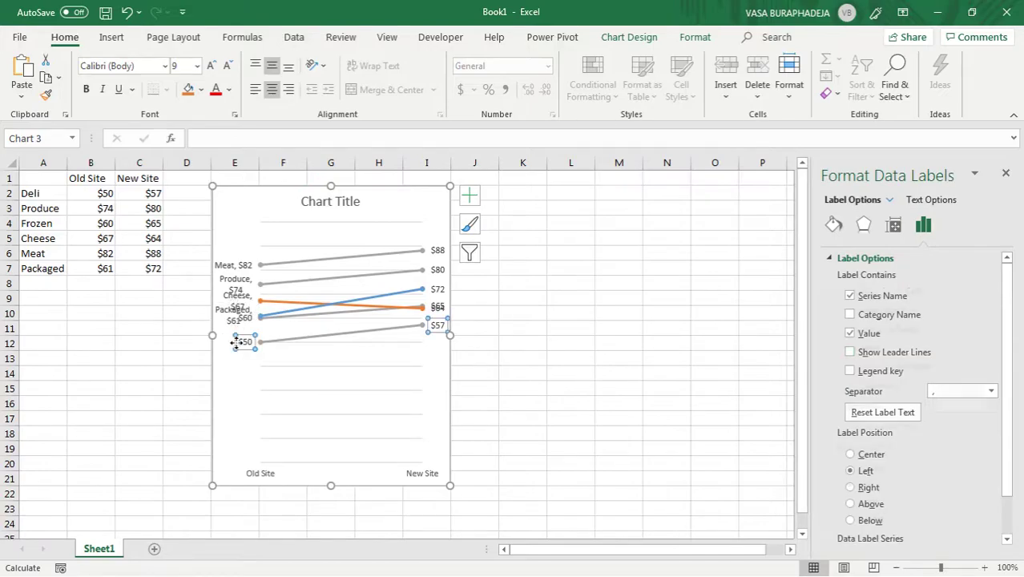
click(244, 341)
click(851, 296)
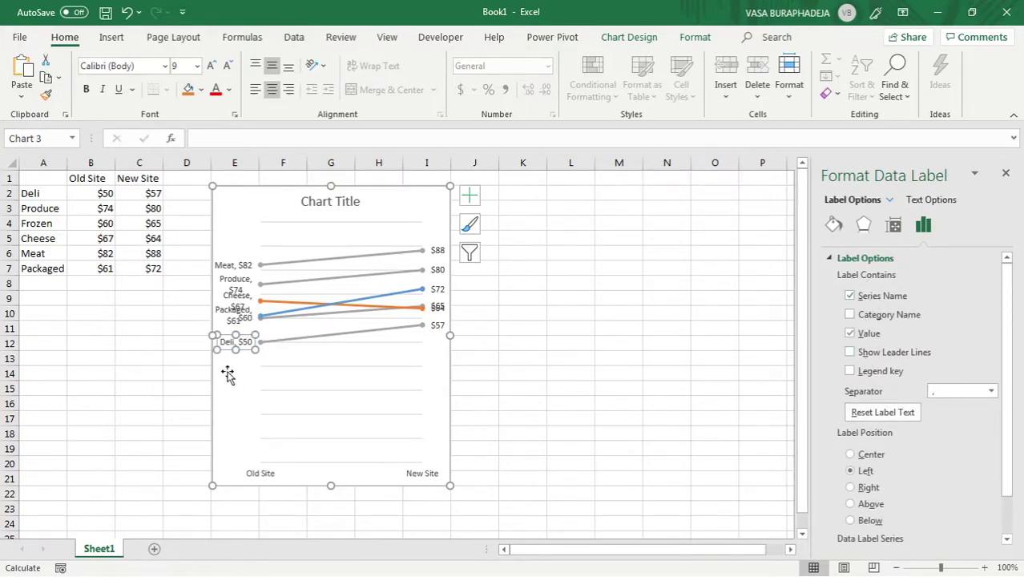
click(236, 320)
click(252, 319)
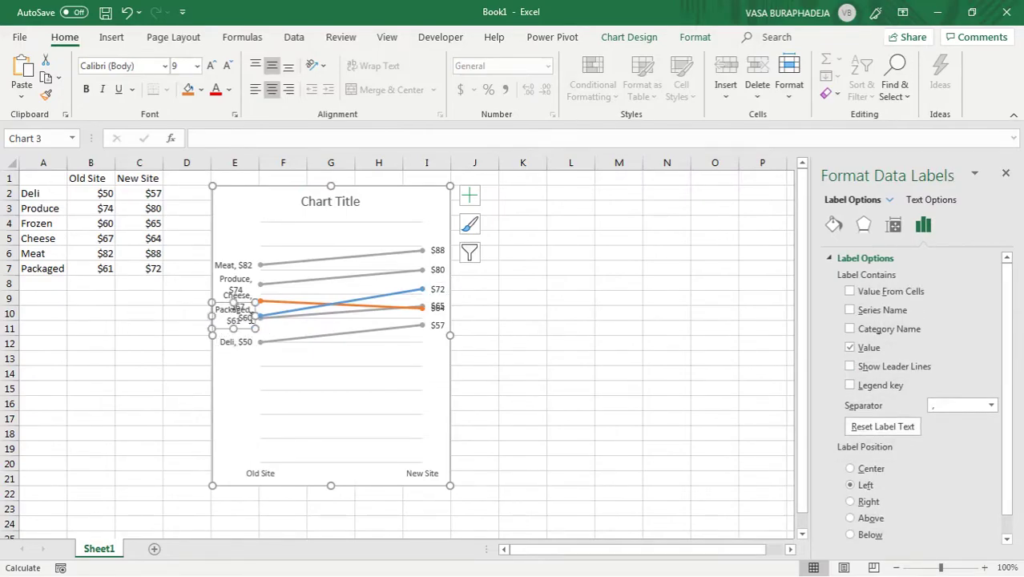
Widen the chart to the right and drag the Packaged label up-left, away from the lines.
drag(452, 335, 499, 352)
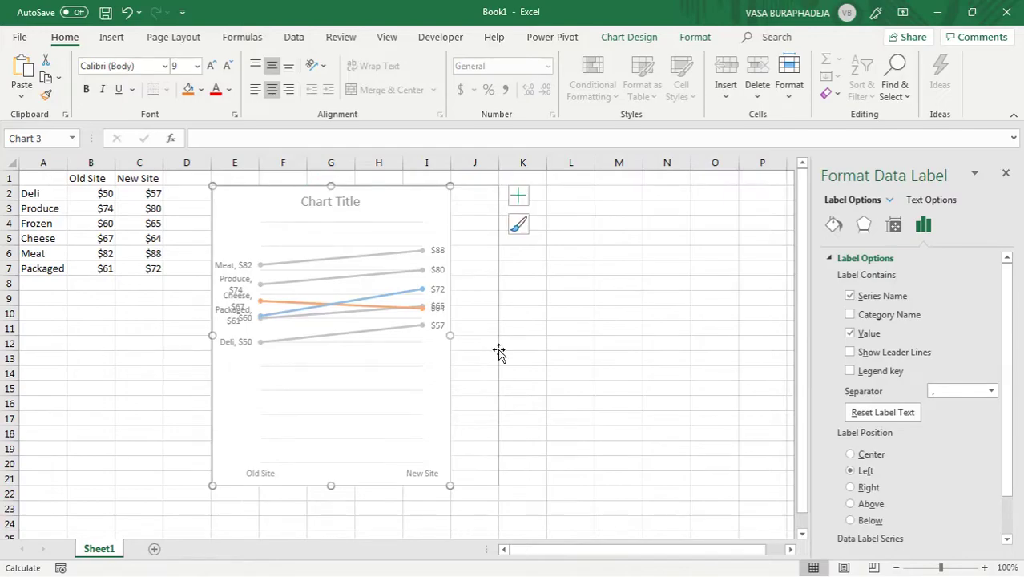
click(255, 322)
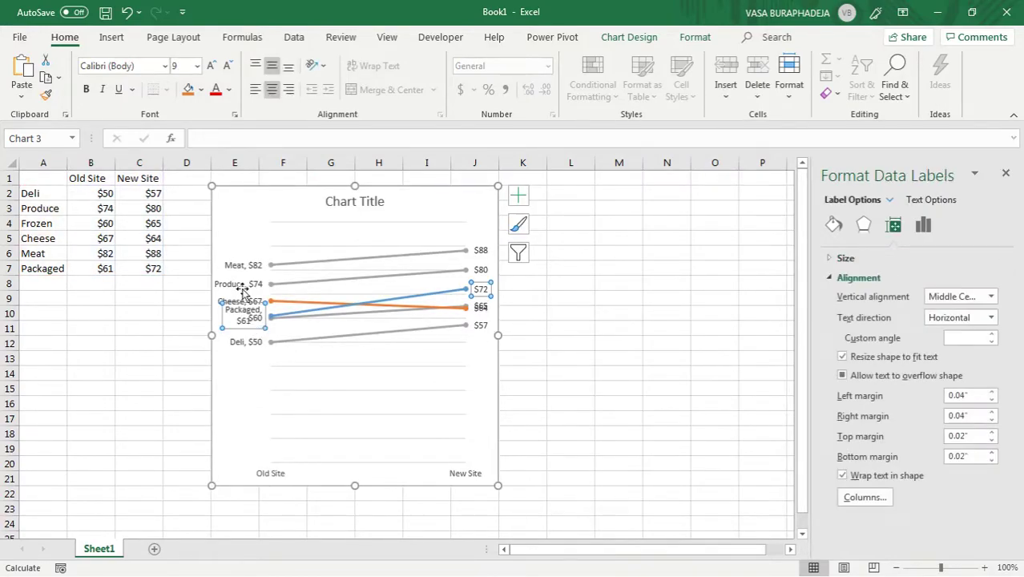
drag(236, 305, 228, 311)
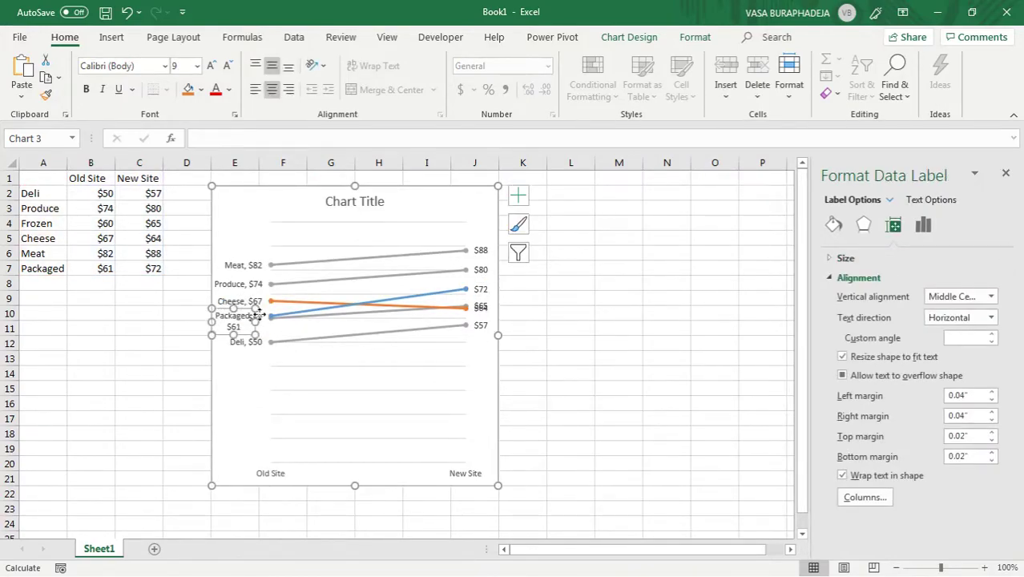
Show the department name on the Frozen labels.
click(257, 318)
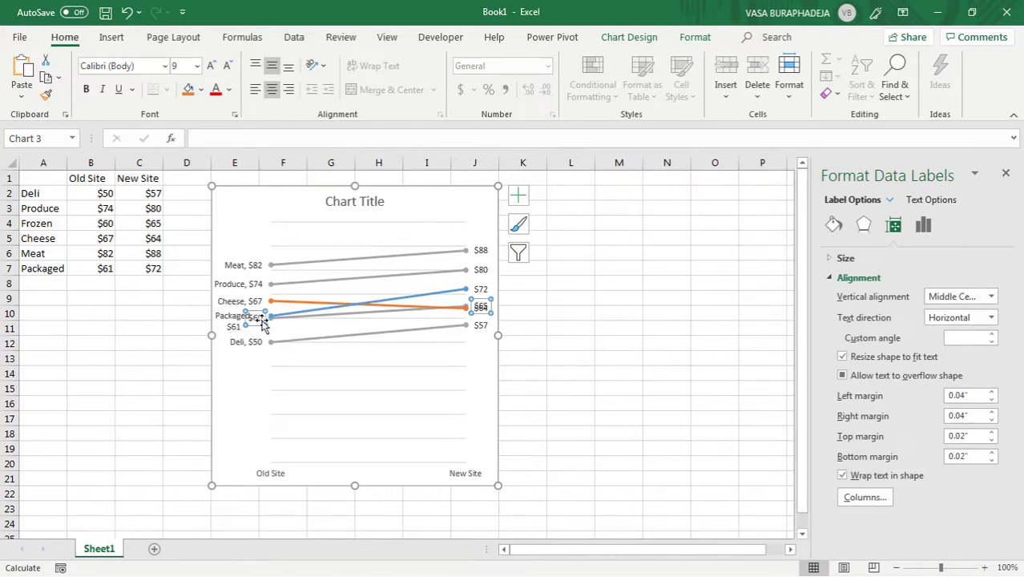
click(923, 226)
click(851, 260)
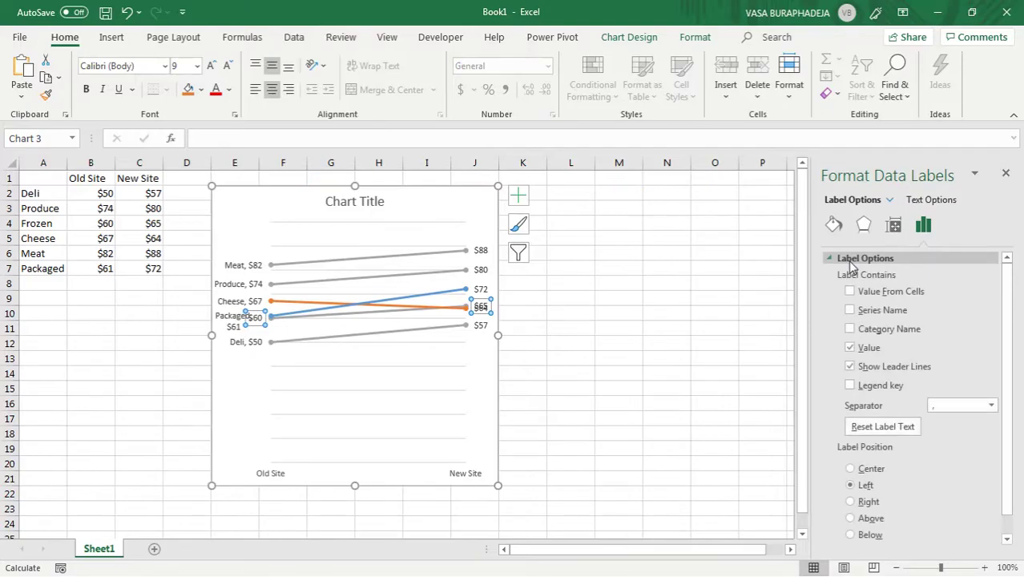
click(873, 310)
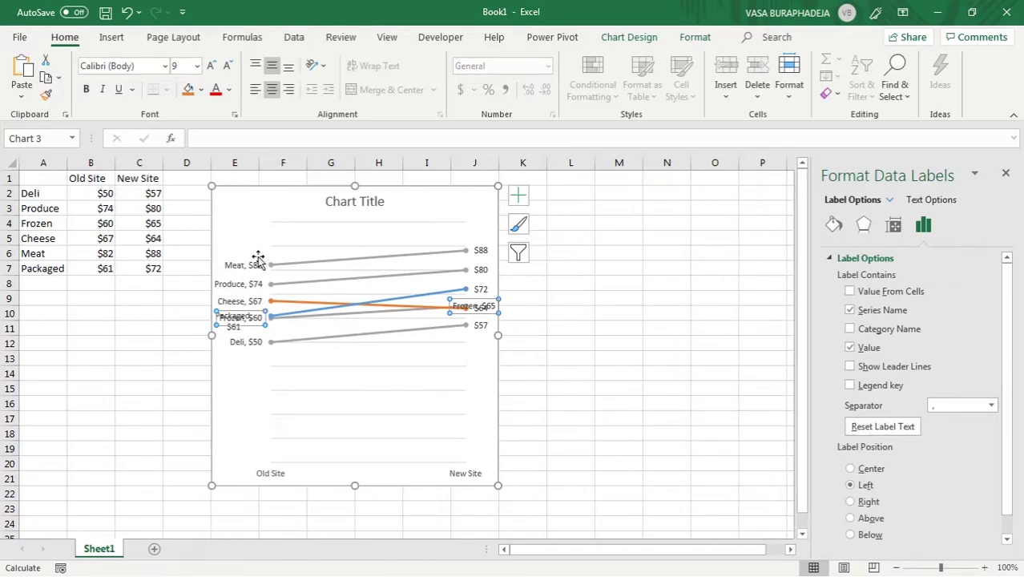
Shift the plot area right and drag the Packaged label further left, clear of Frozen's.
click(230, 343)
click(230, 317)
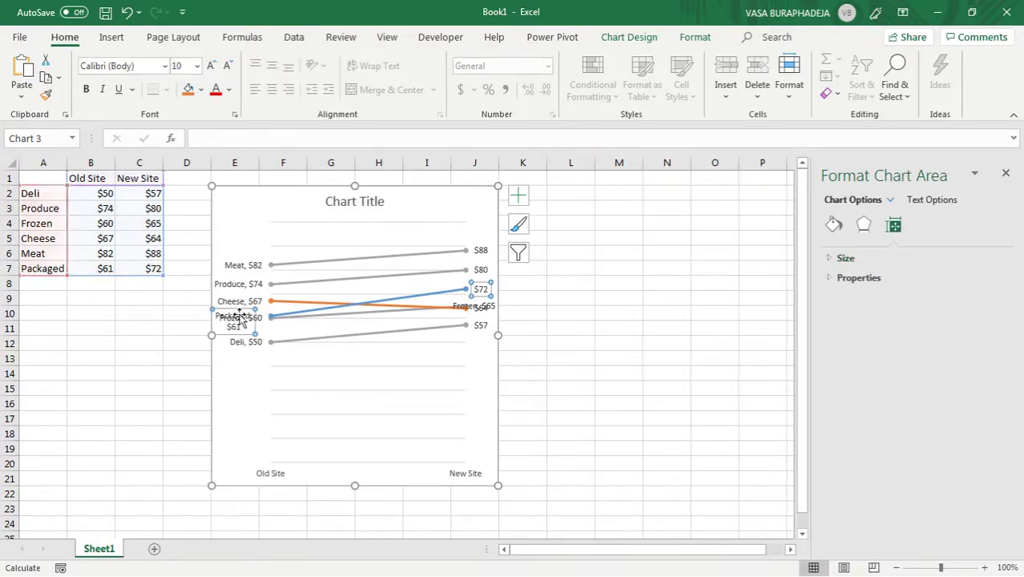
click(292, 230)
drag(270, 341, 290, 347)
click(257, 324)
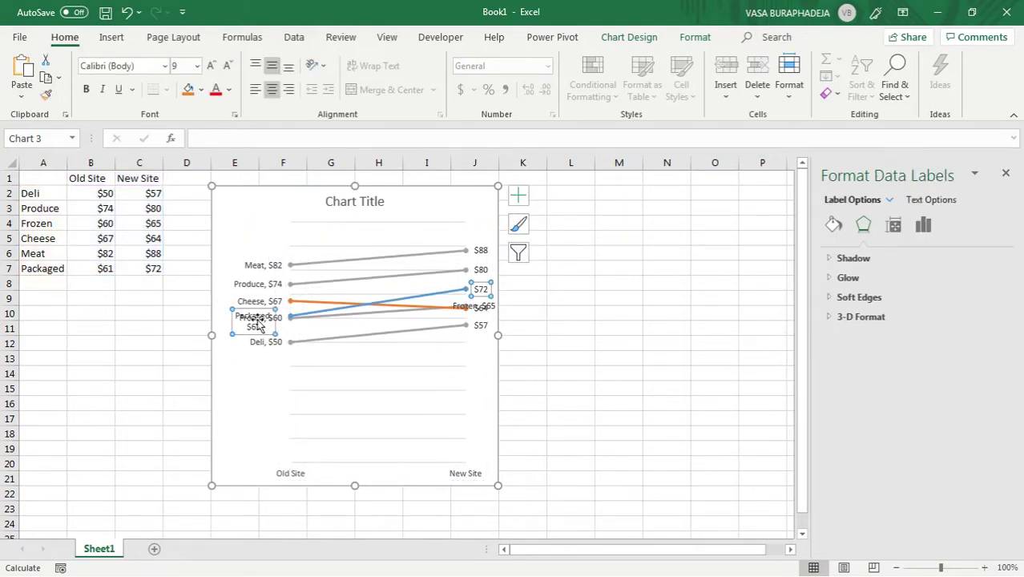
drag(231, 316, 271, 337)
click(275, 327)
click(237, 317)
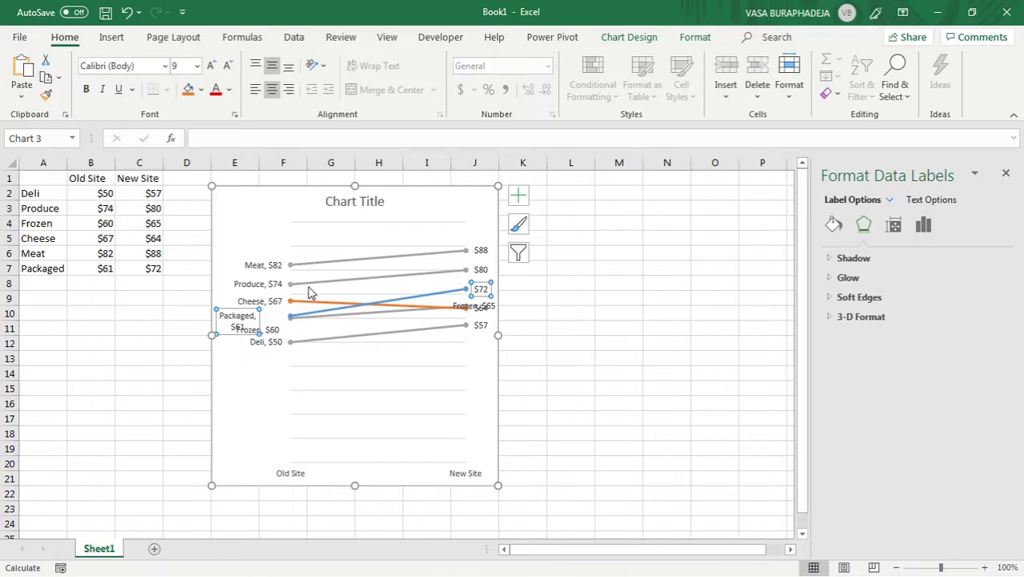
click(259, 266)
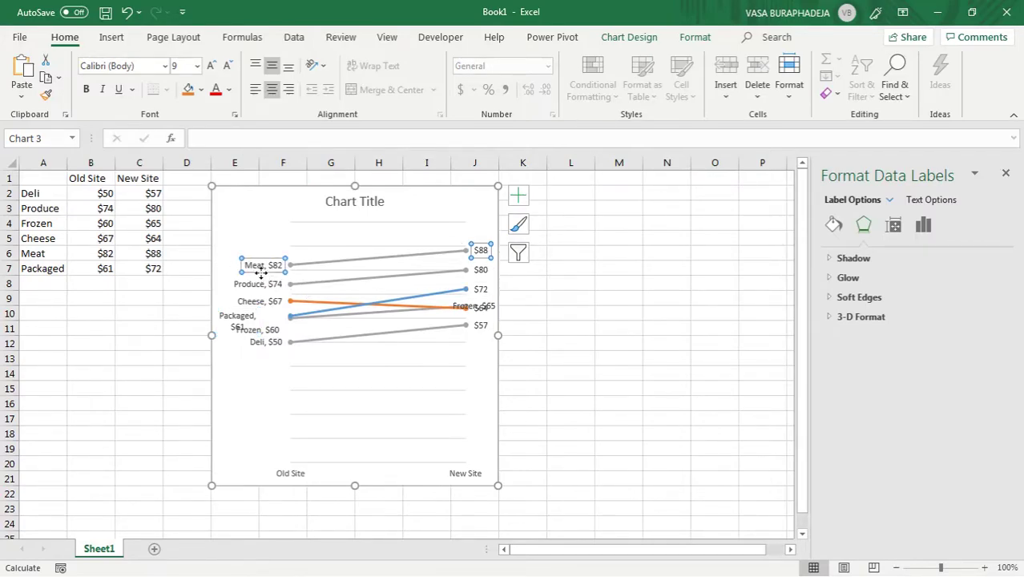
Use a space separator between name and value on the Meat, Produce and Cheese labels.
click(901, 225)
click(922, 227)
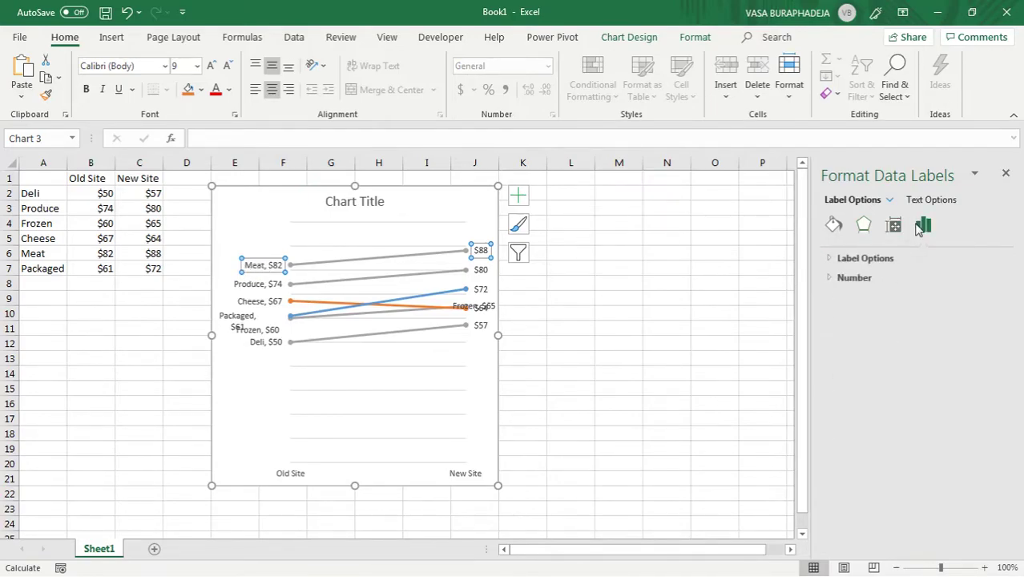
click(888, 257)
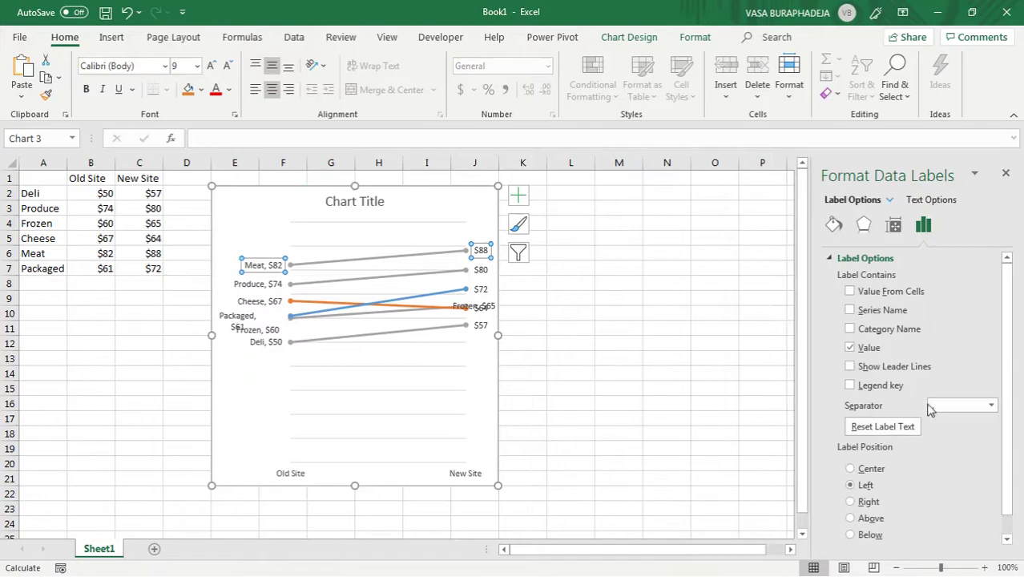
click(992, 406)
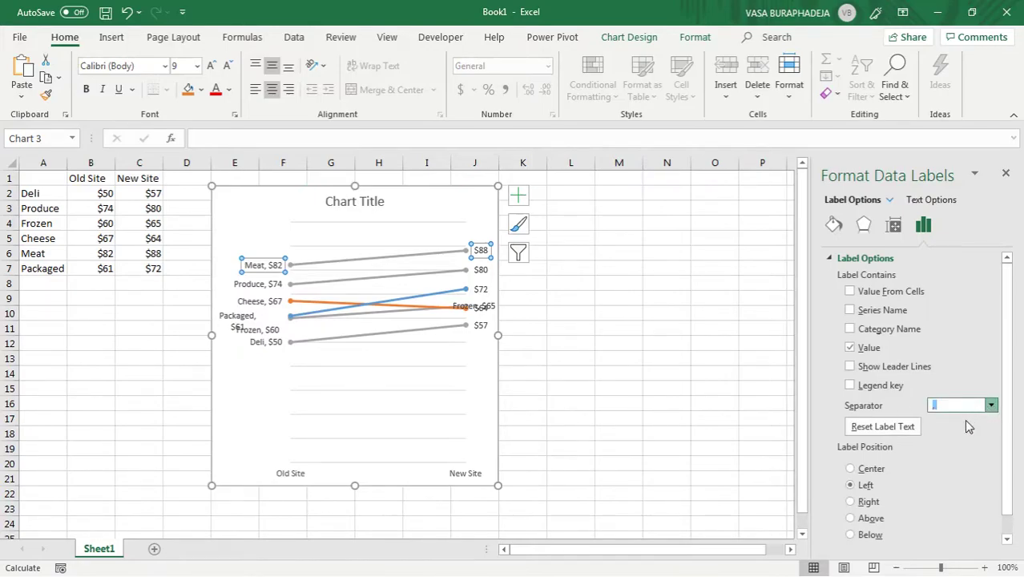
click(265, 285)
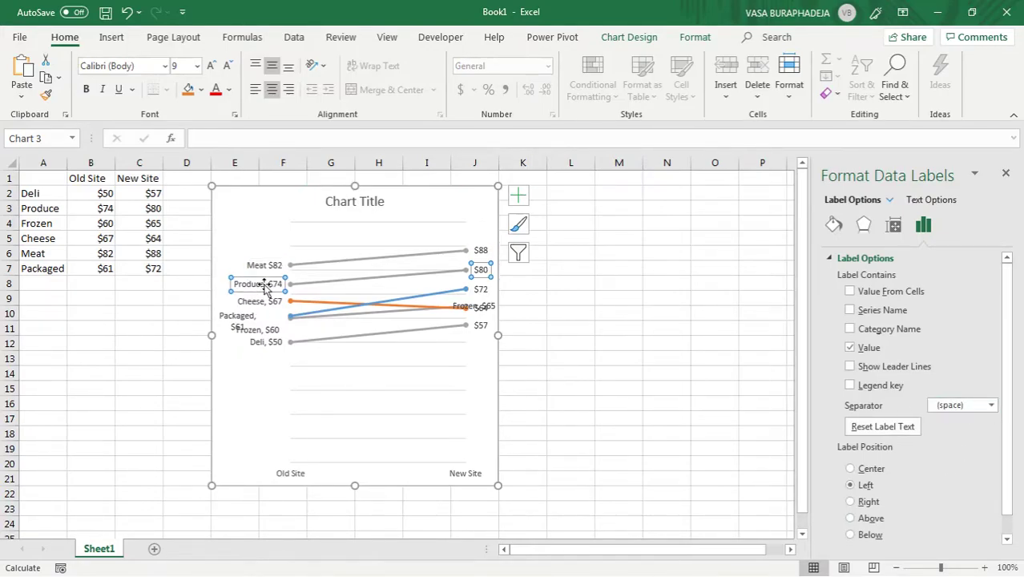
click(992, 406)
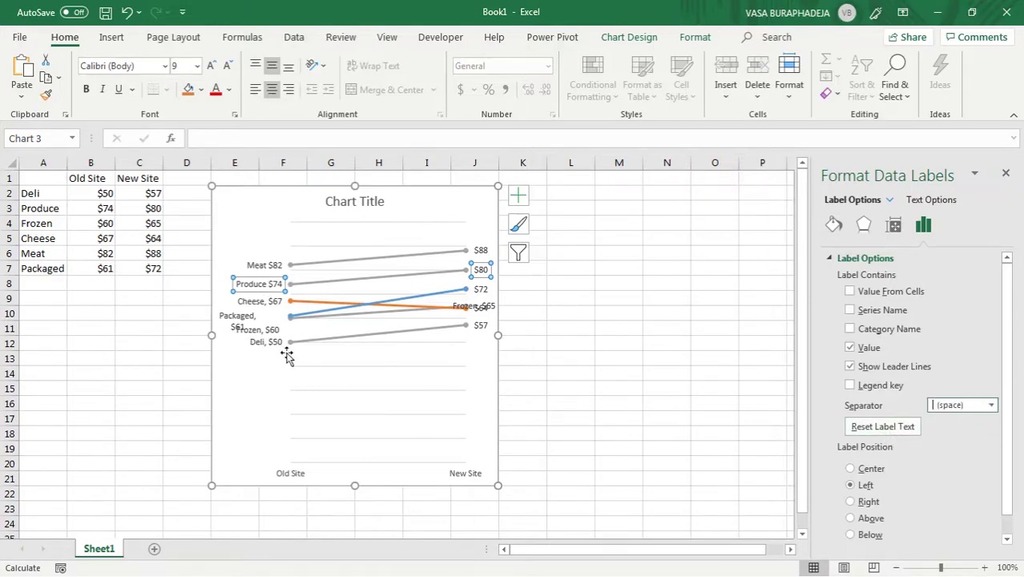
click(268, 296)
click(991, 407)
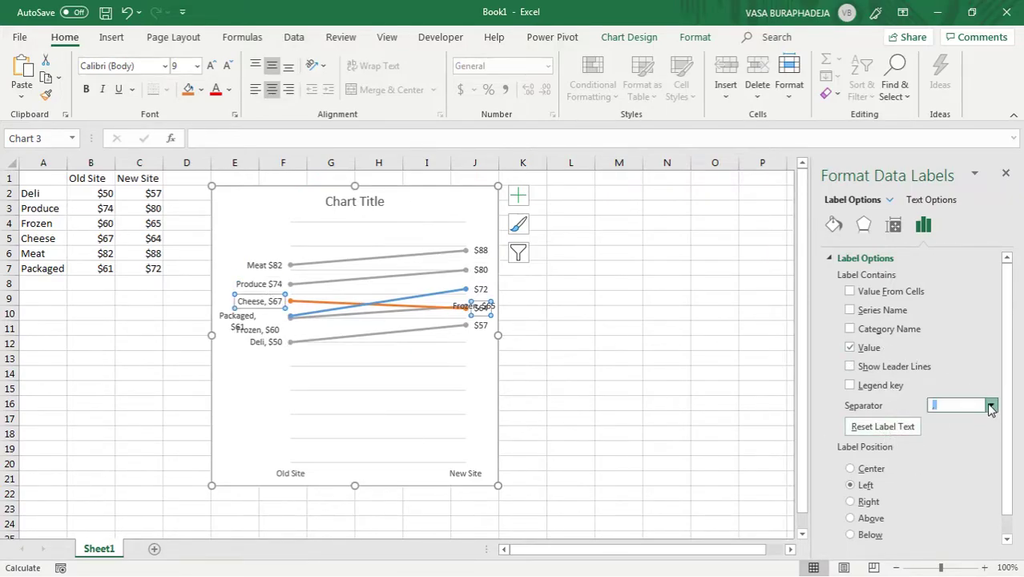
click(962, 479)
Use a space separator between name and value on the Packaged, Frozen and Deli labels.
click(226, 318)
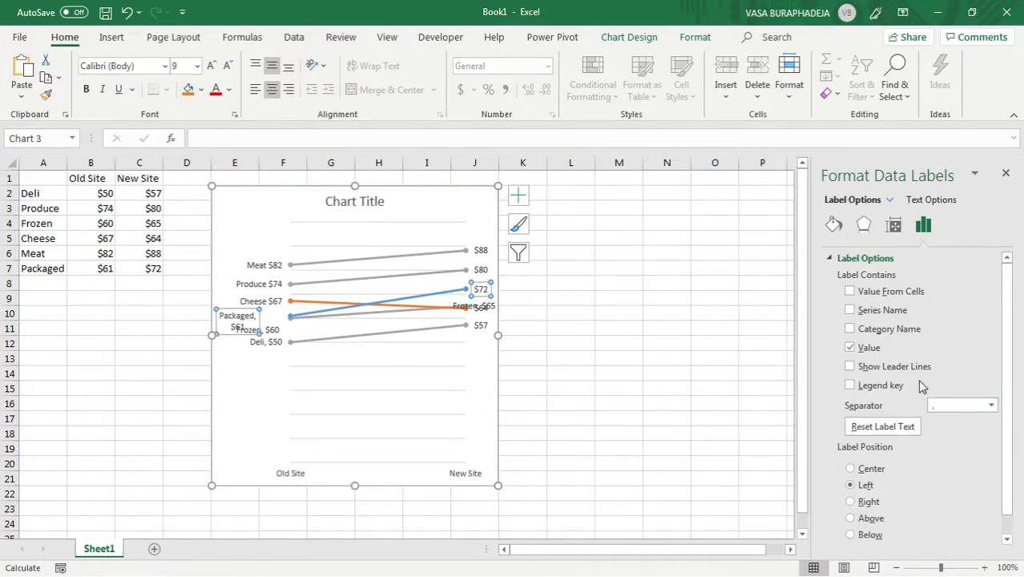
click(994, 410)
click(966, 478)
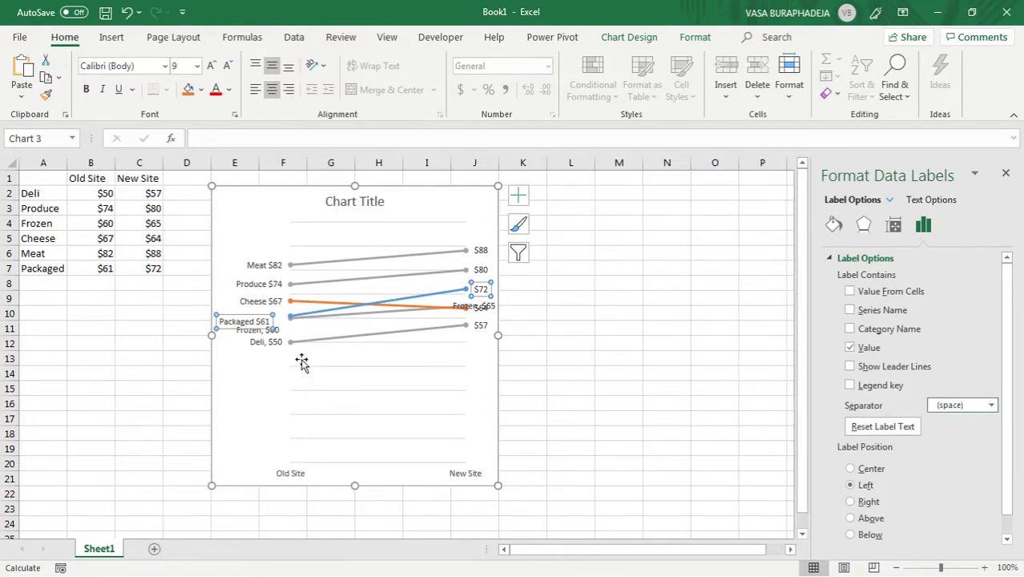
click(257, 330)
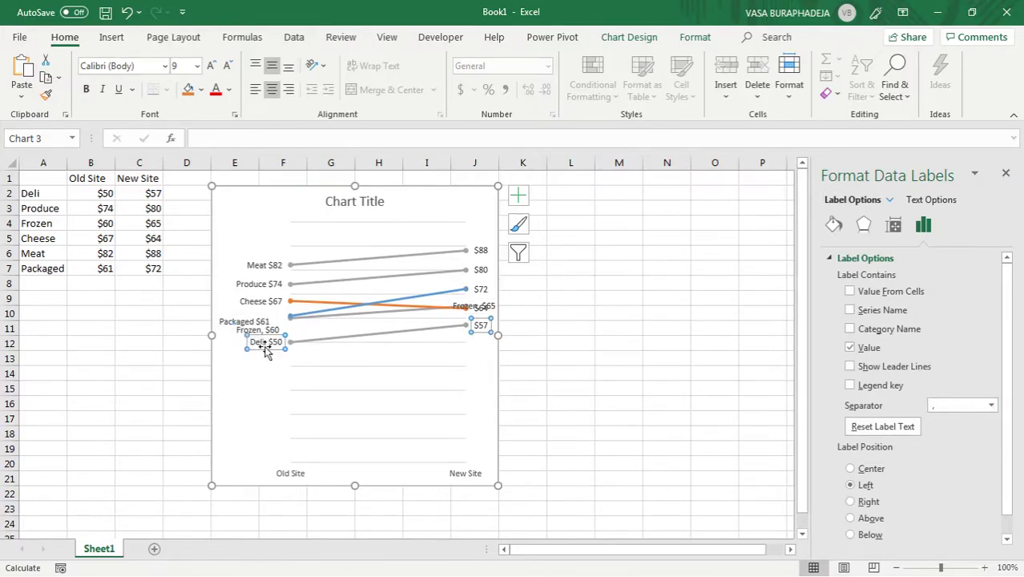
click(992, 405)
click(941, 479)
click(266, 342)
click(969, 407)
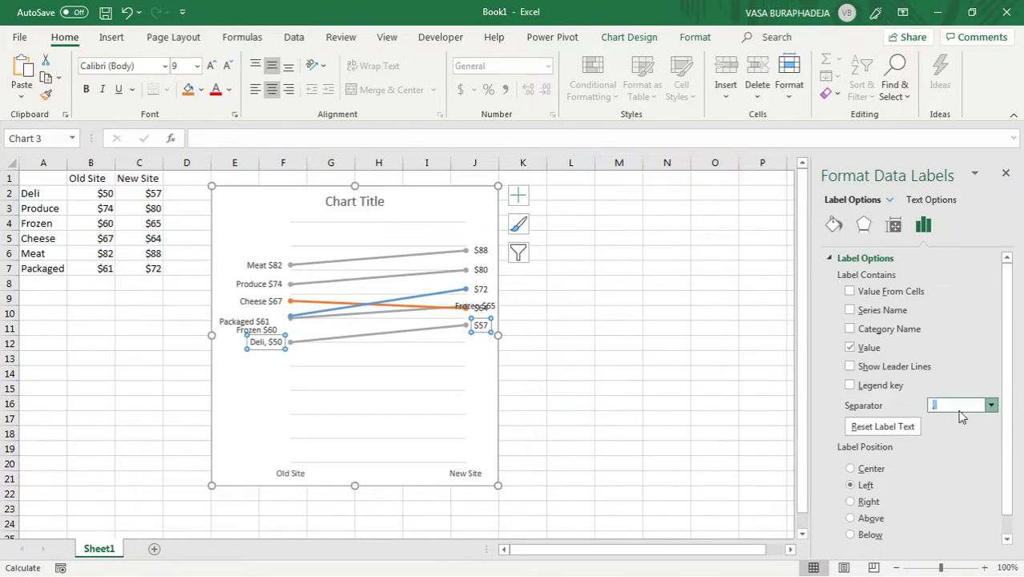
click(954, 486)
Remove the series name from the right-hand Frozen label so it shows only $65.
click(461, 308)
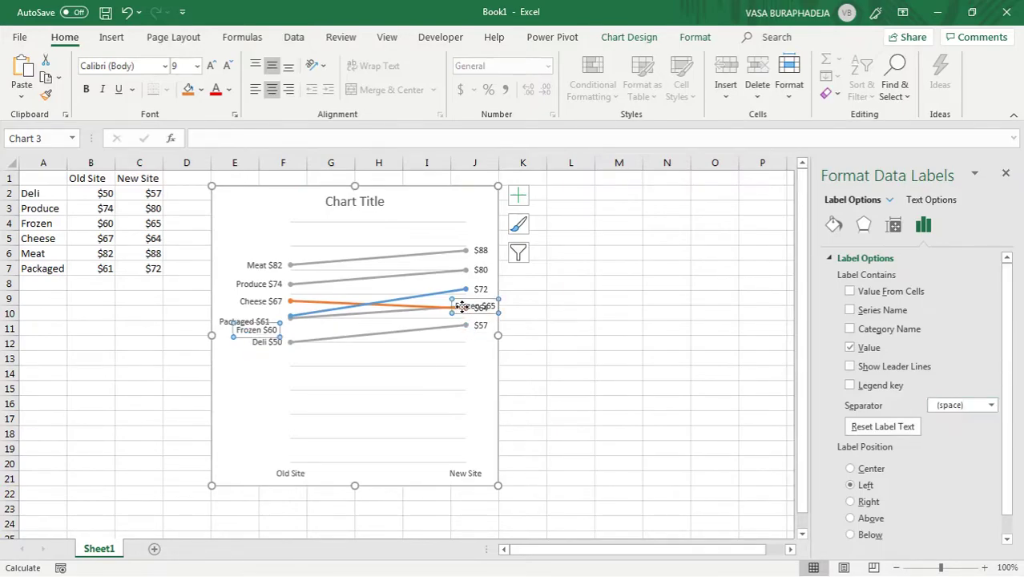
click(464, 299)
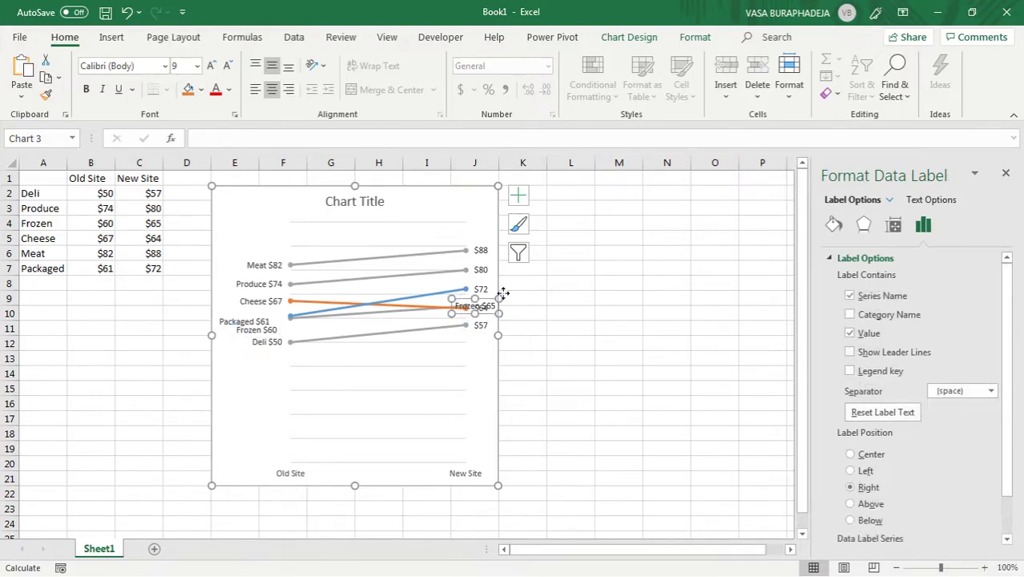
click(870, 297)
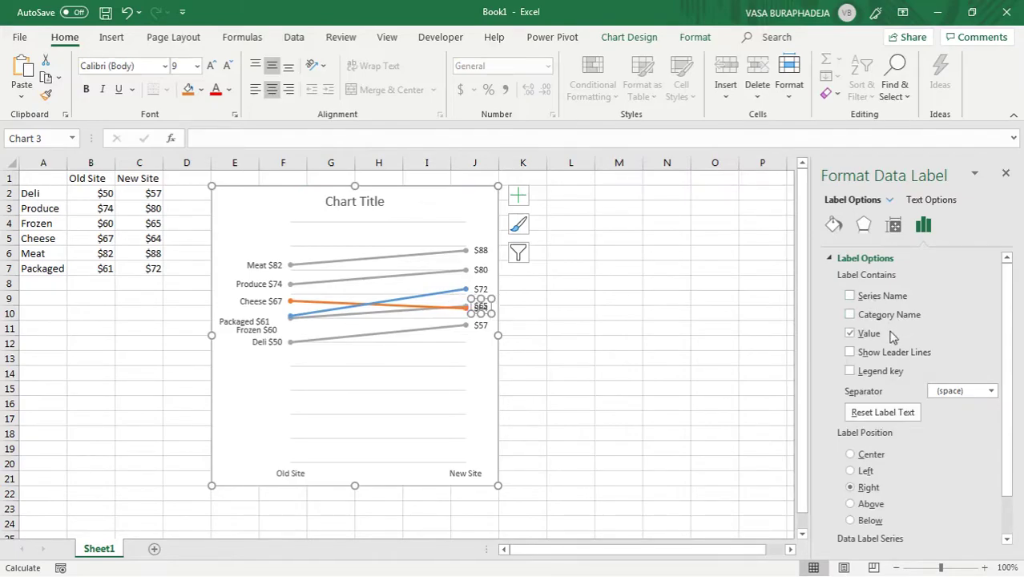
click(557, 316)
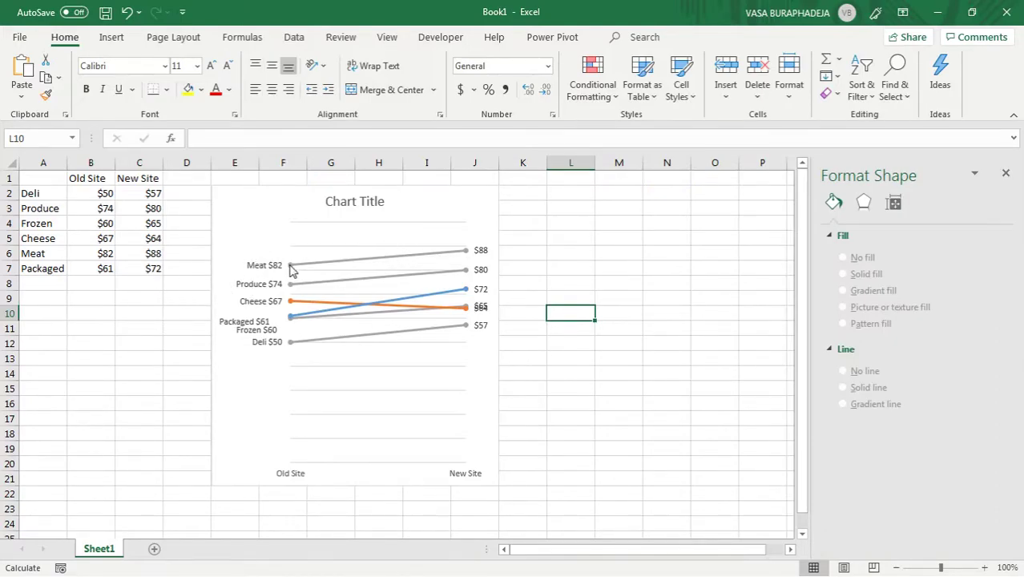
Drag the Packaged $61 label up above Frozen's $60.
click(260, 324)
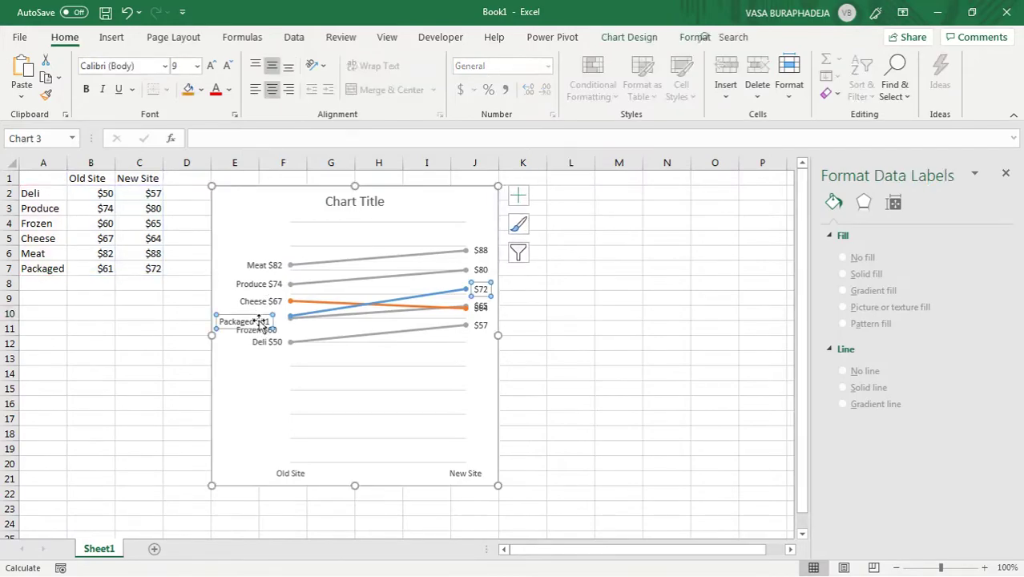
click(316, 315)
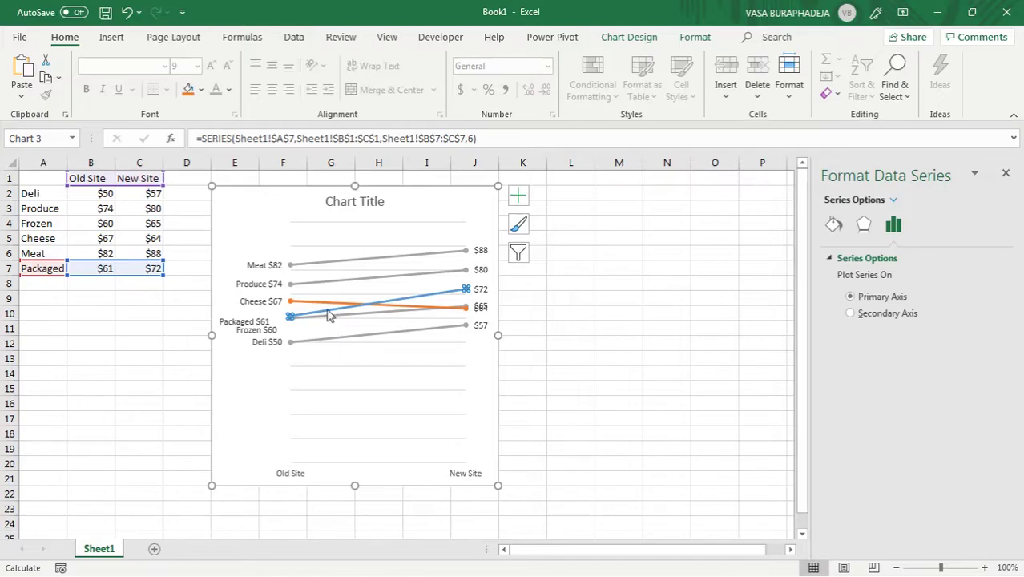
click(253, 320)
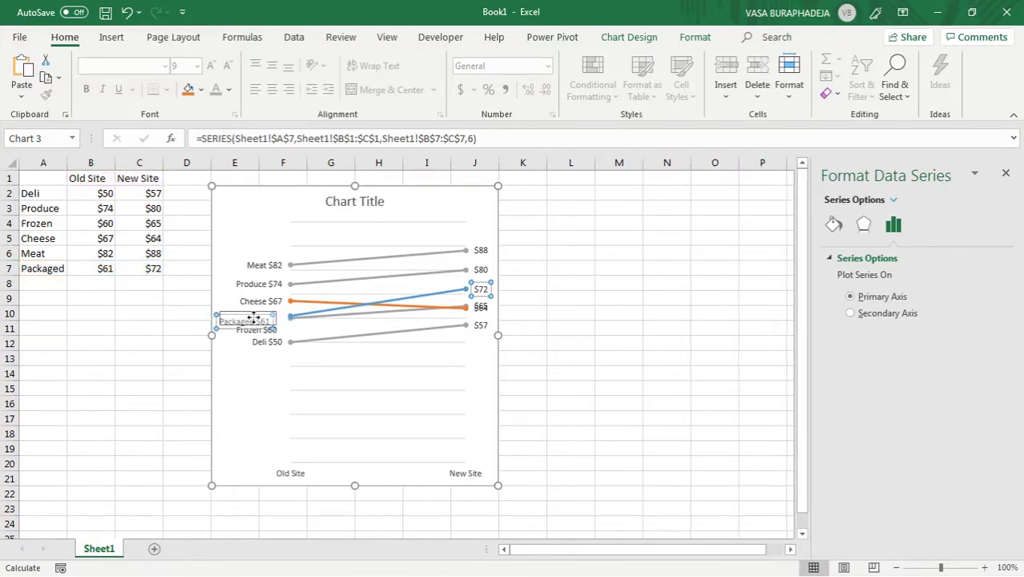
drag(250, 314, 262, 311)
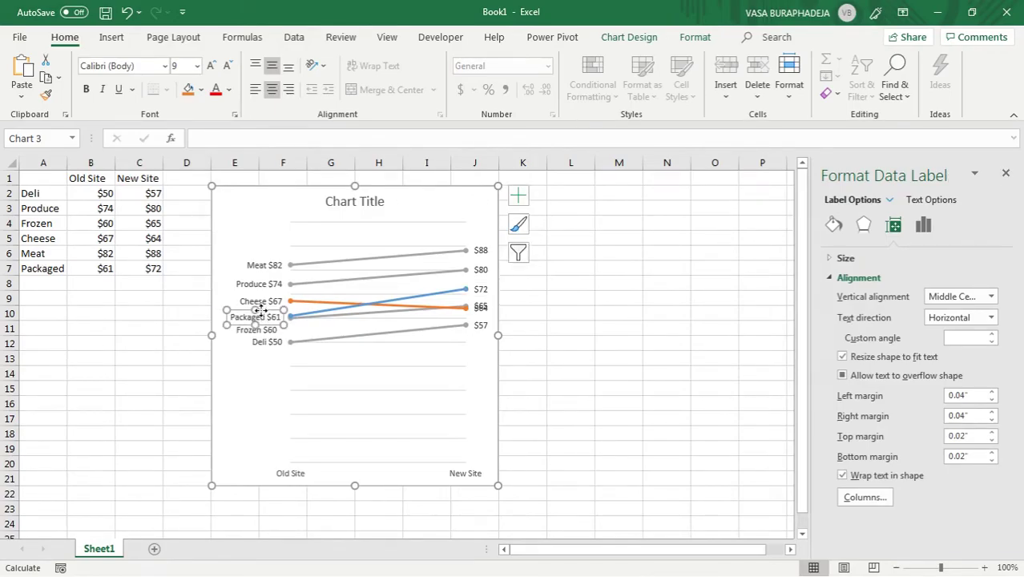
Separate the $64 and $65 labels, nudging $64 up and $65 just below it.
click(481, 307)
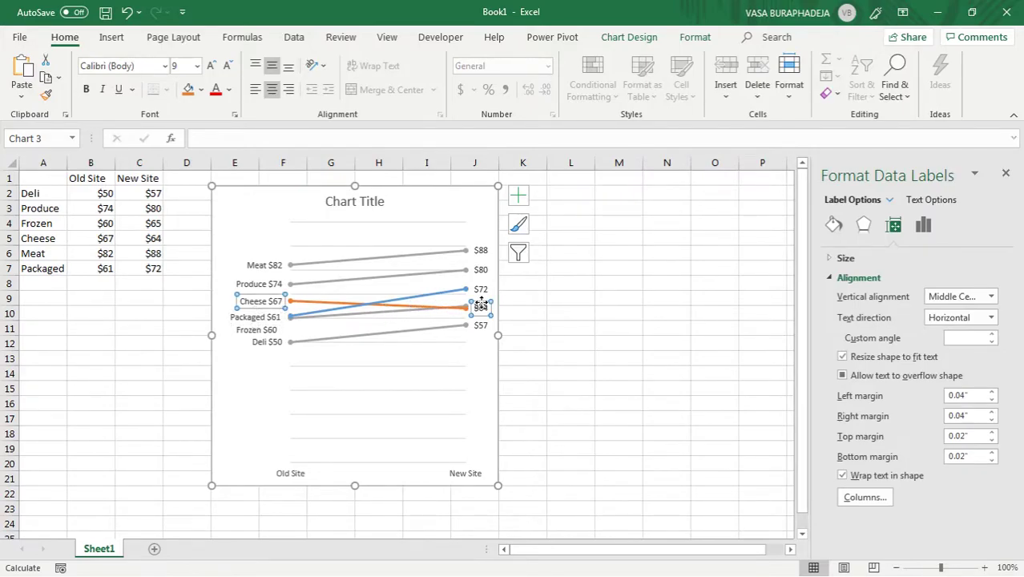
click(481, 306)
drag(481, 305, 481, 295)
click(480, 313)
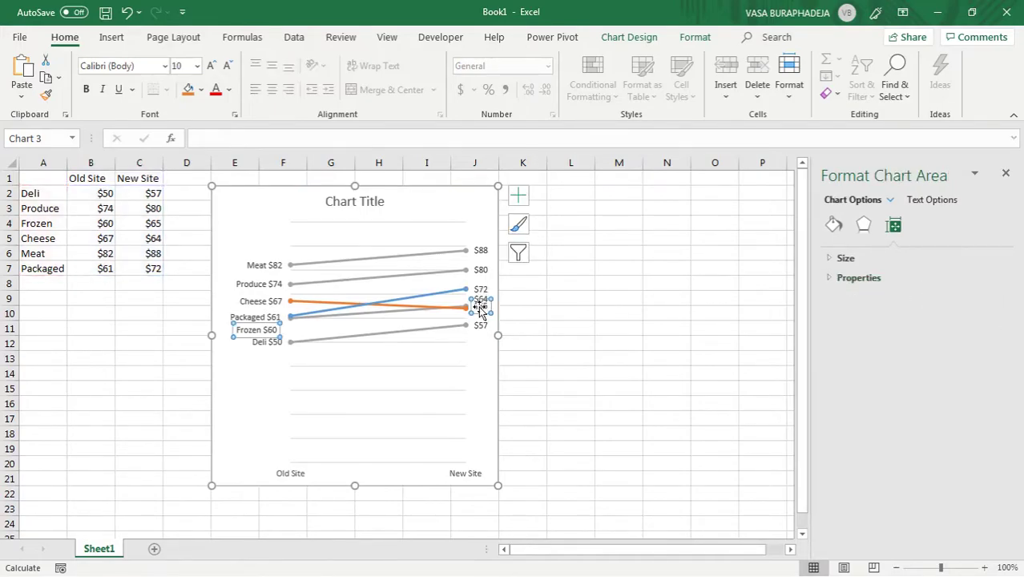
click(481, 314)
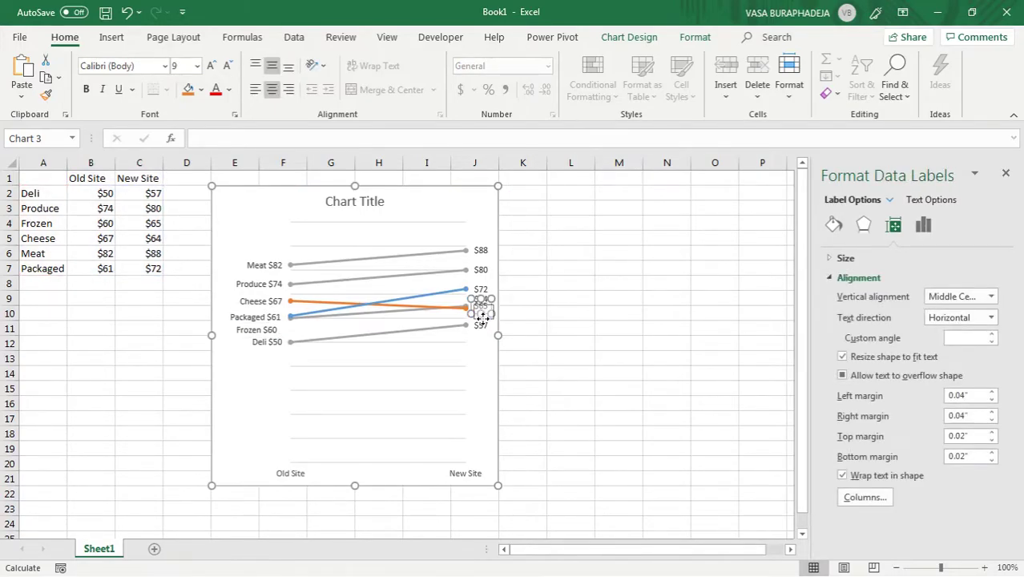
drag(482, 314, 482, 319)
click(565, 298)
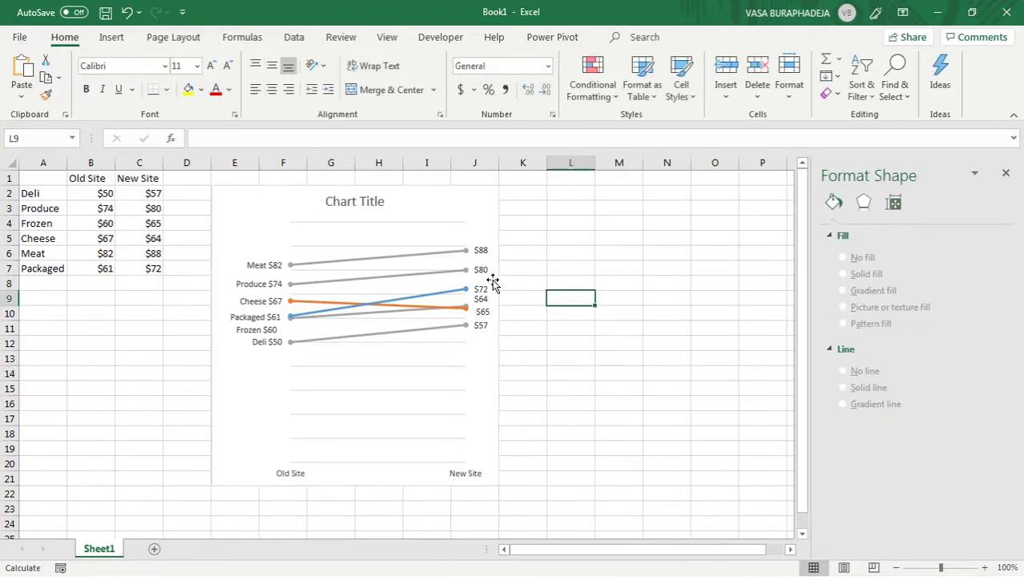
Make the Packaged labels bold blue and the Cheese labels bold orange.
click(215, 228)
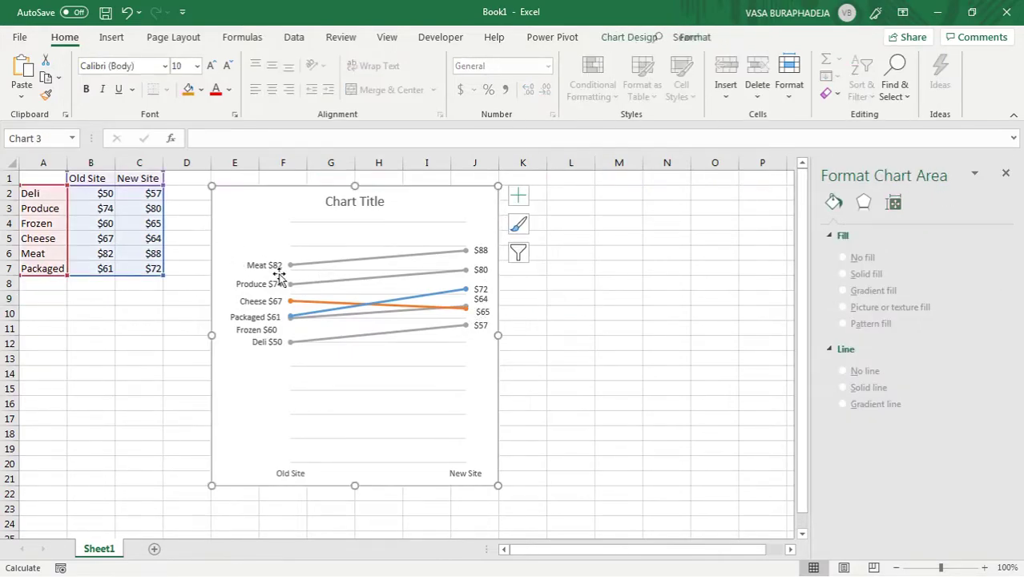
click(298, 316)
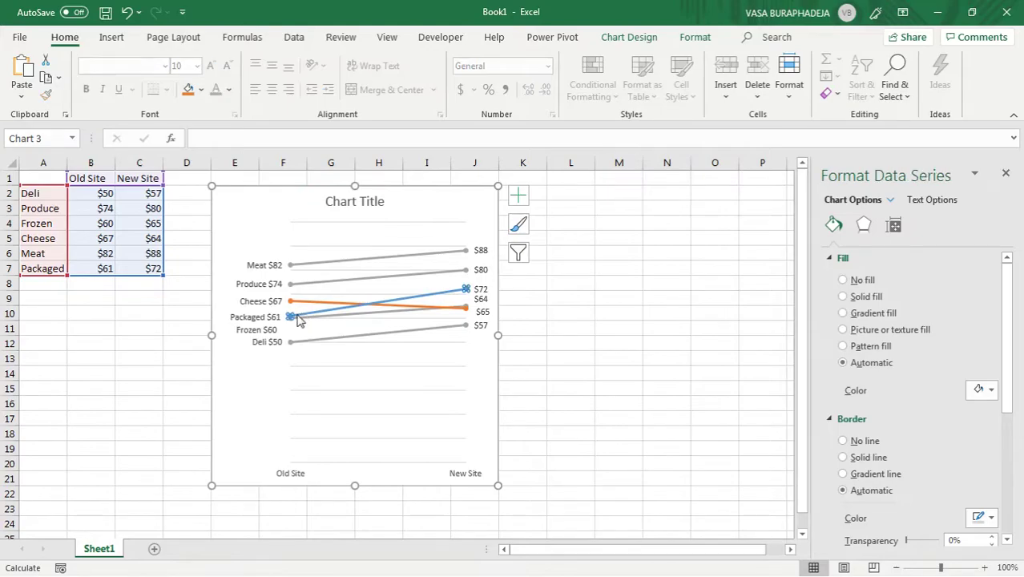
click(253, 319)
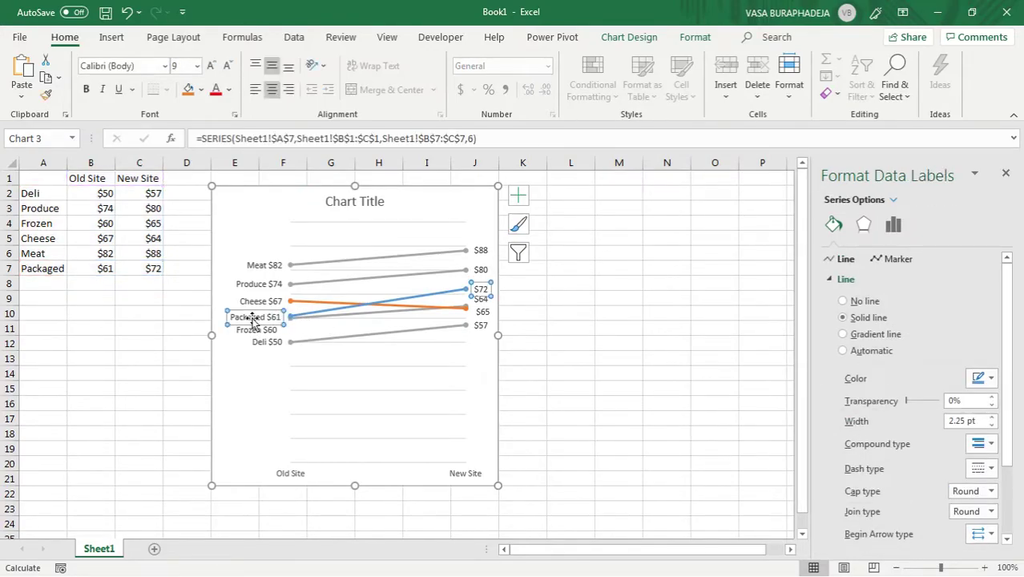
click(230, 90)
click(325, 160)
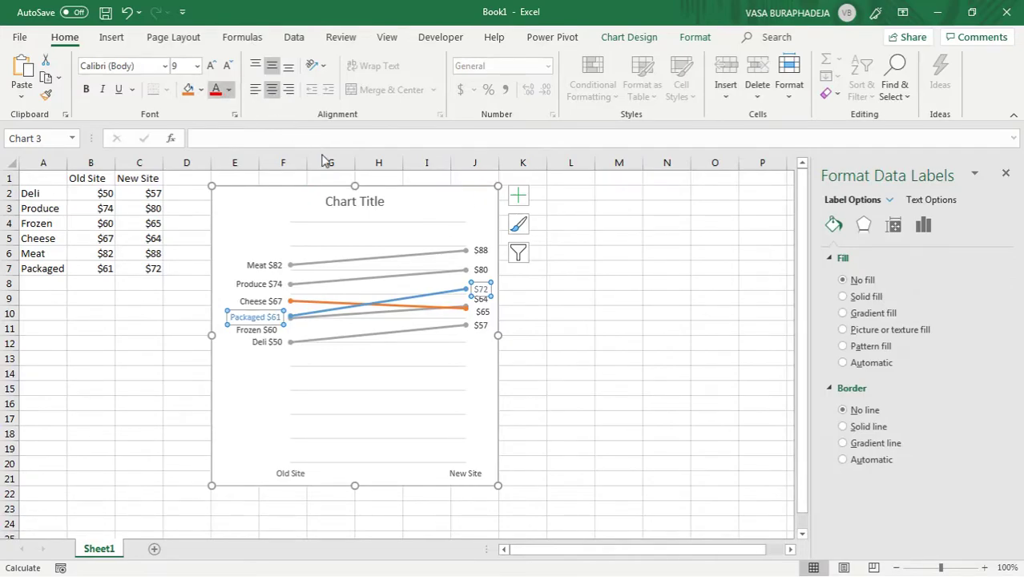
click(86, 90)
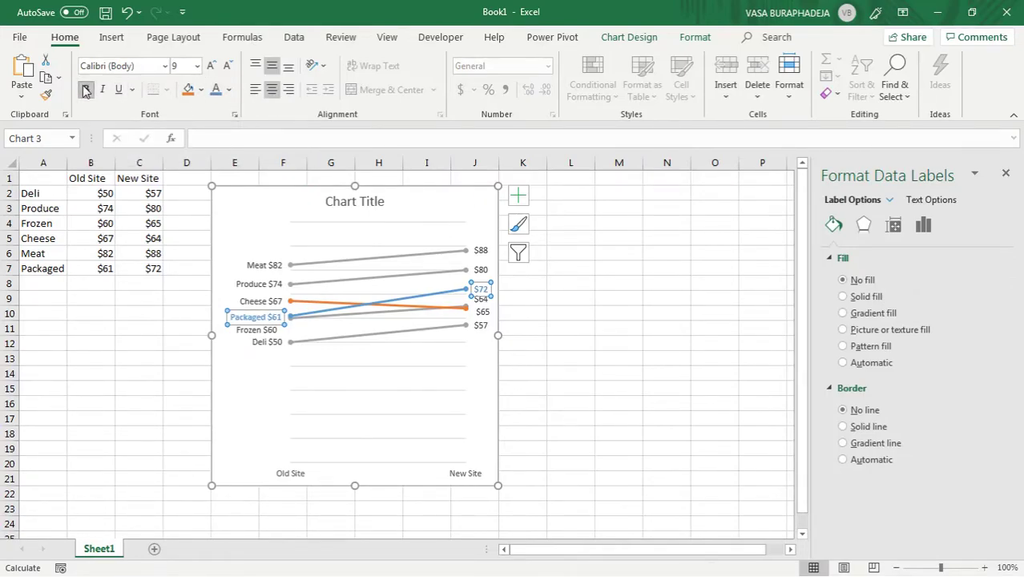
click(264, 300)
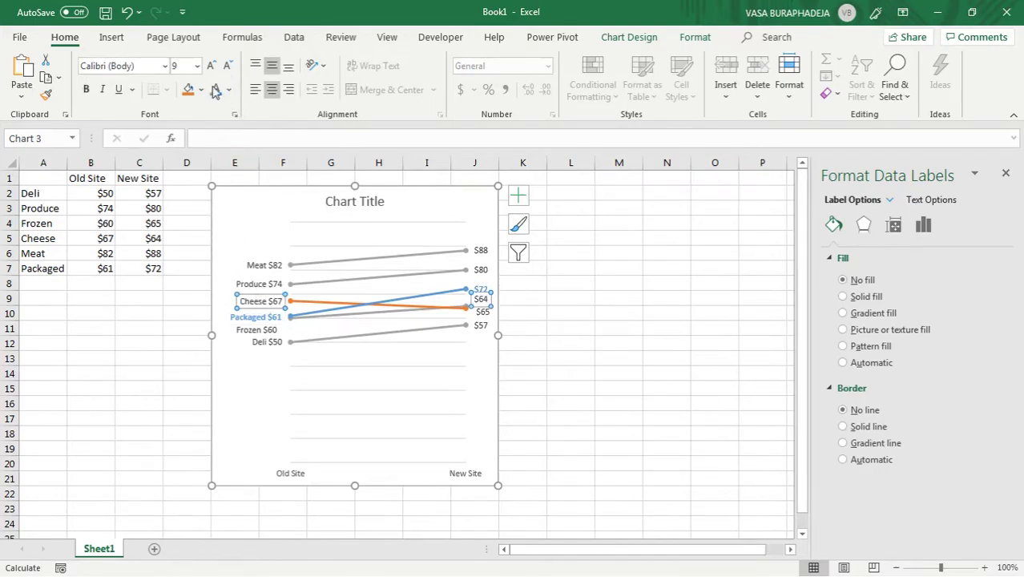
click(215, 89)
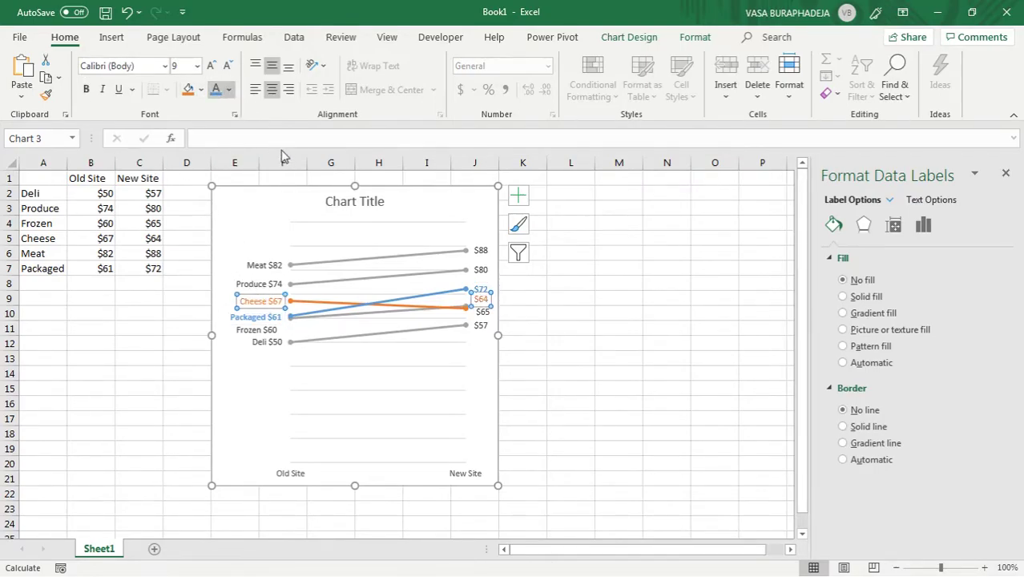
click(87, 90)
click(519, 304)
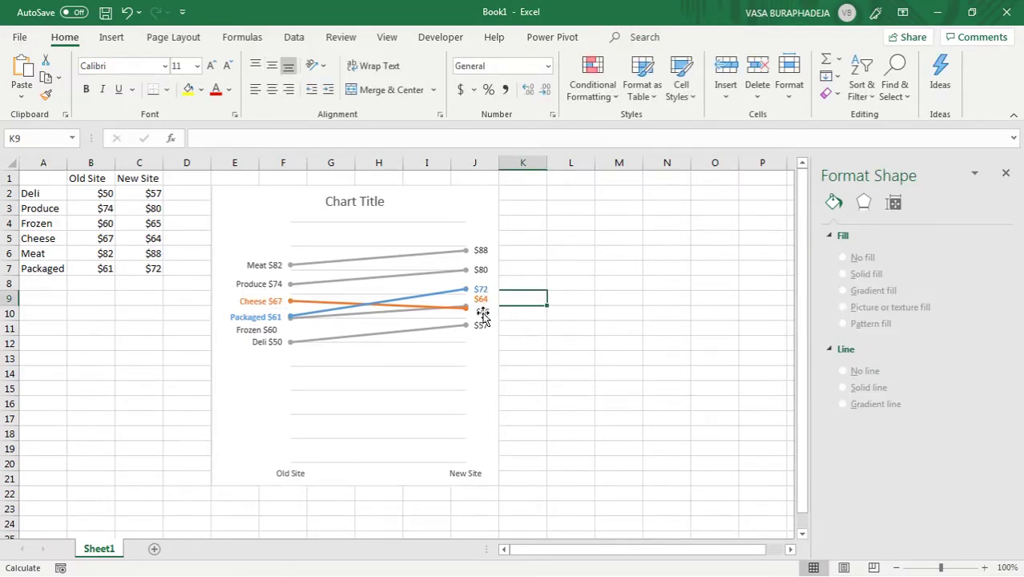
Move Cheese's $64 label down and place Frozen's $65 above it to end the overlap.
click(484, 318)
click(480, 308)
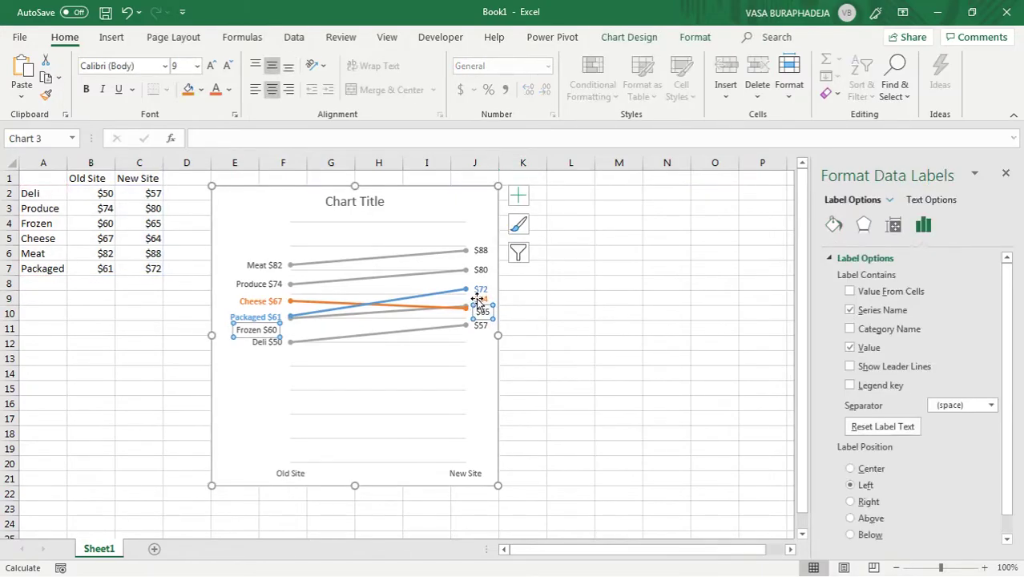
click(477, 299)
click(479, 306)
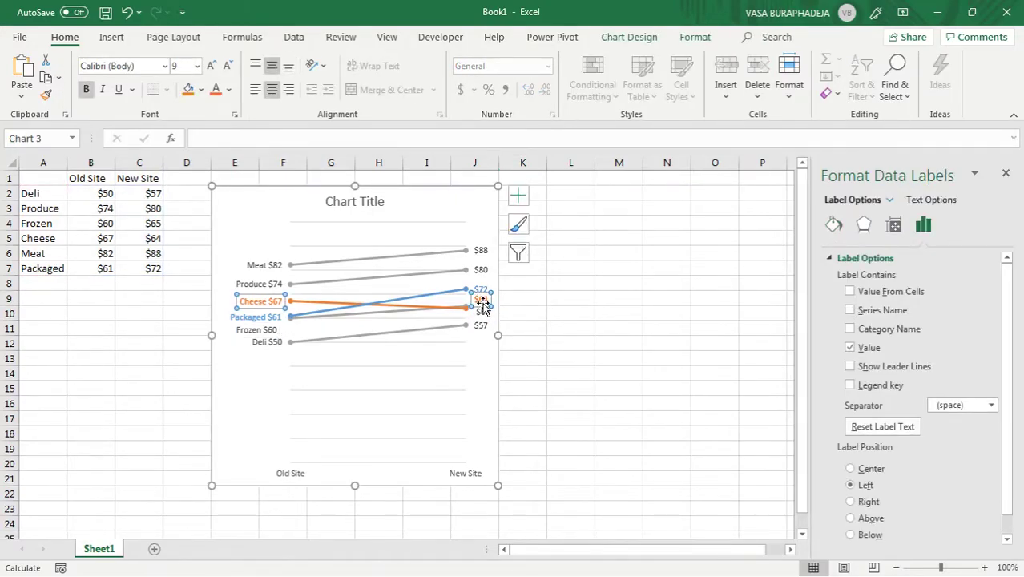
click(479, 307)
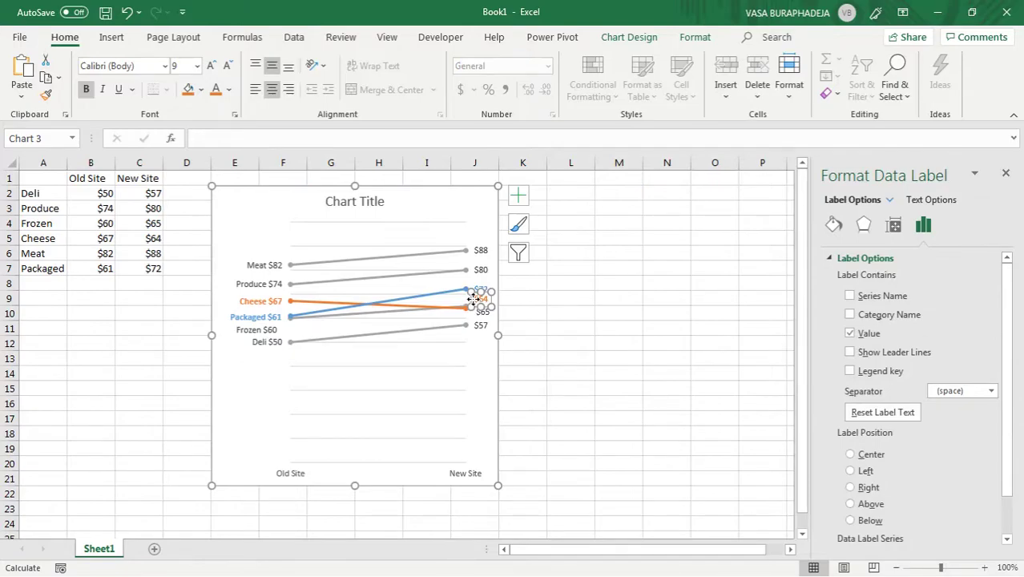
drag(473, 299, 473, 313)
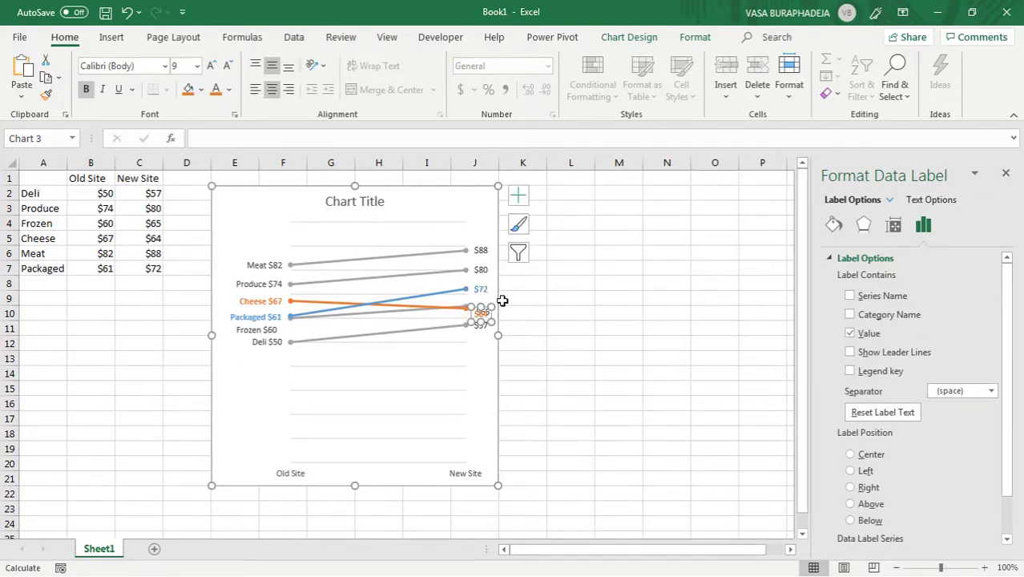
click(513, 298)
click(487, 307)
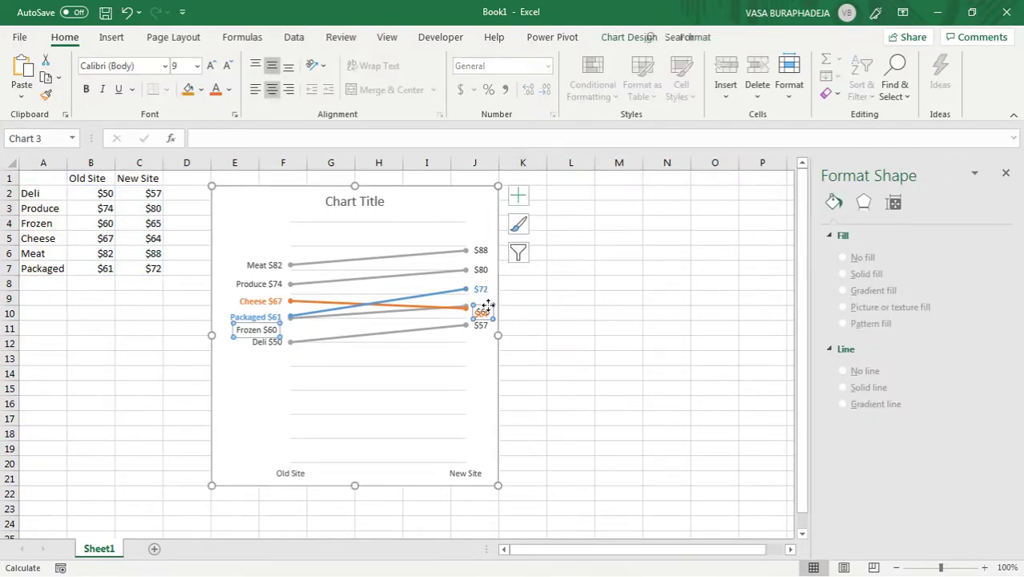
click(481, 307)
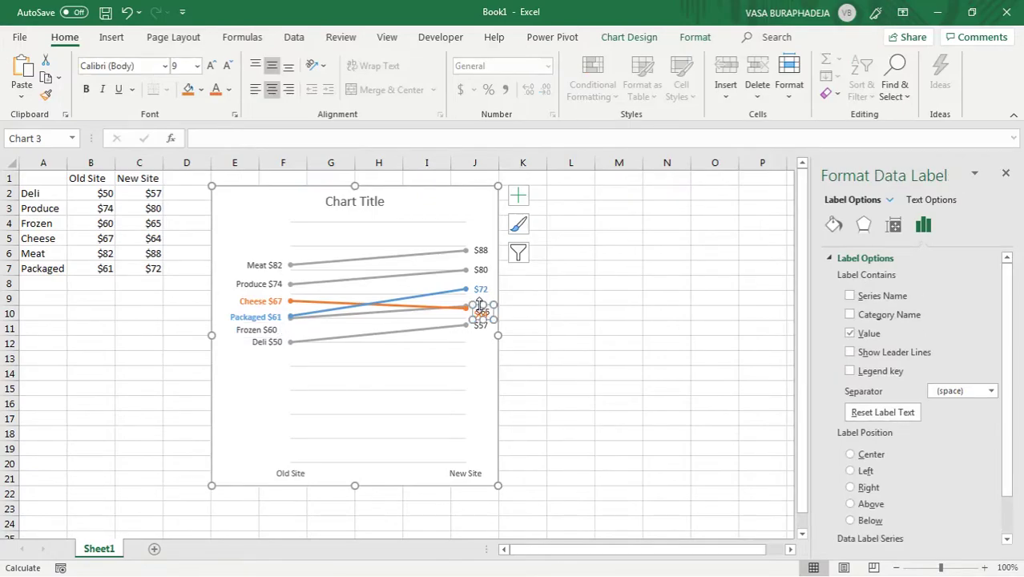
drag(485, 304, 488, 297)
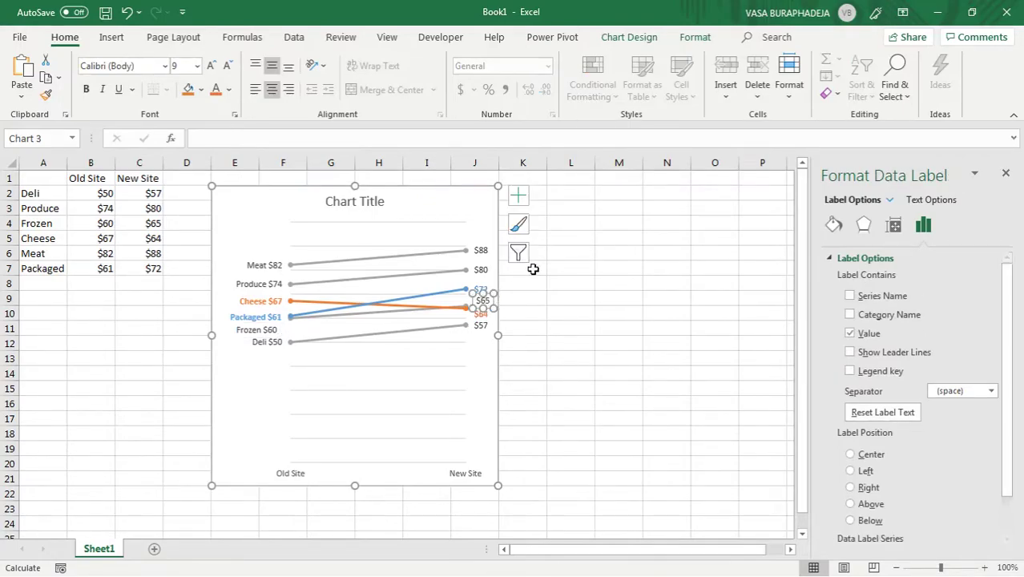
click(617, 316)
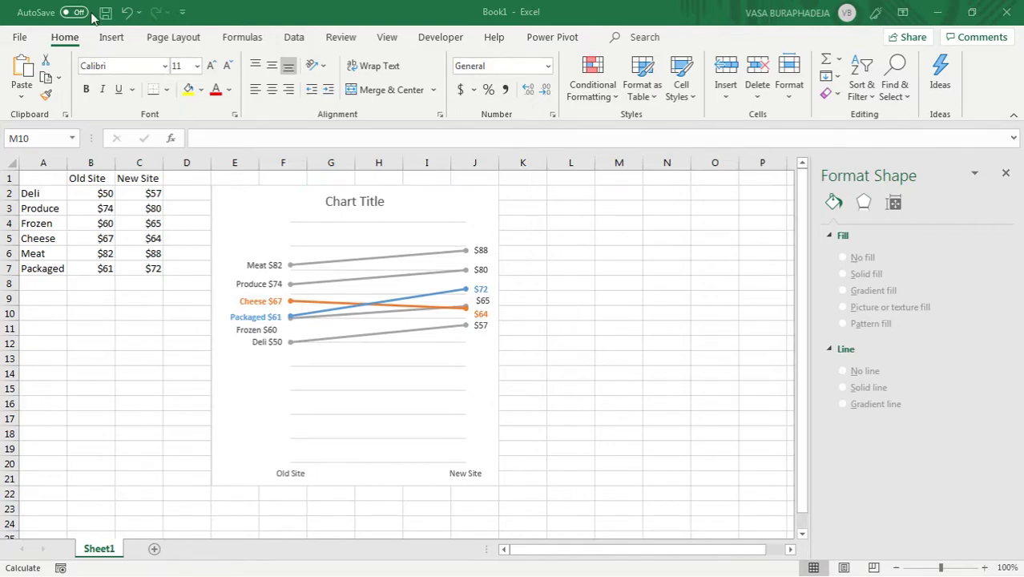
Set the Meat, Produce, Frozen and Deli data label font to light grey.
click(259, 267)
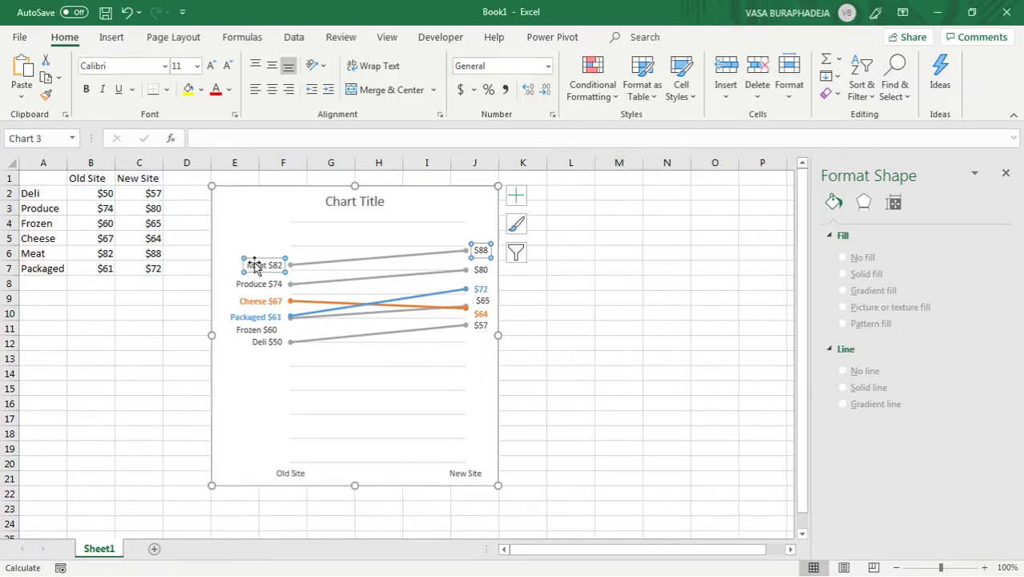
click(216, 89)
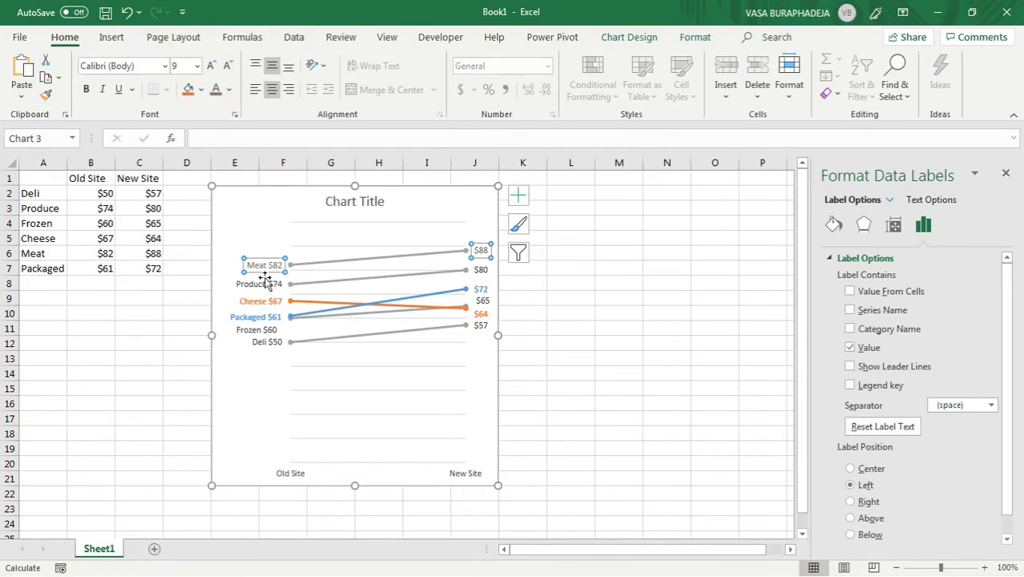
click(265, 285)
click(216, 90)
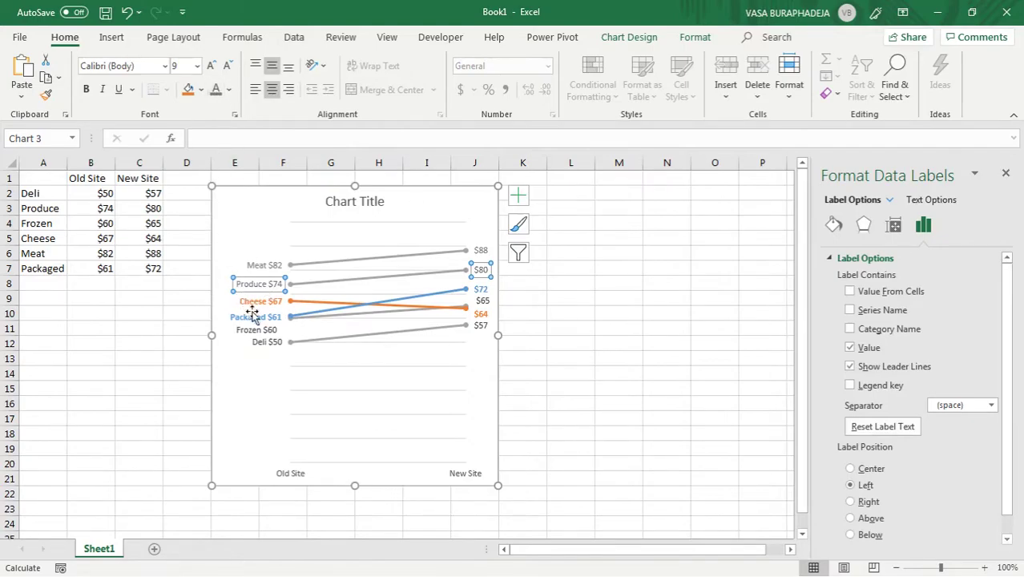
click(258, 331)
click(216, 90)
click(266, 342)
click(217, 90)
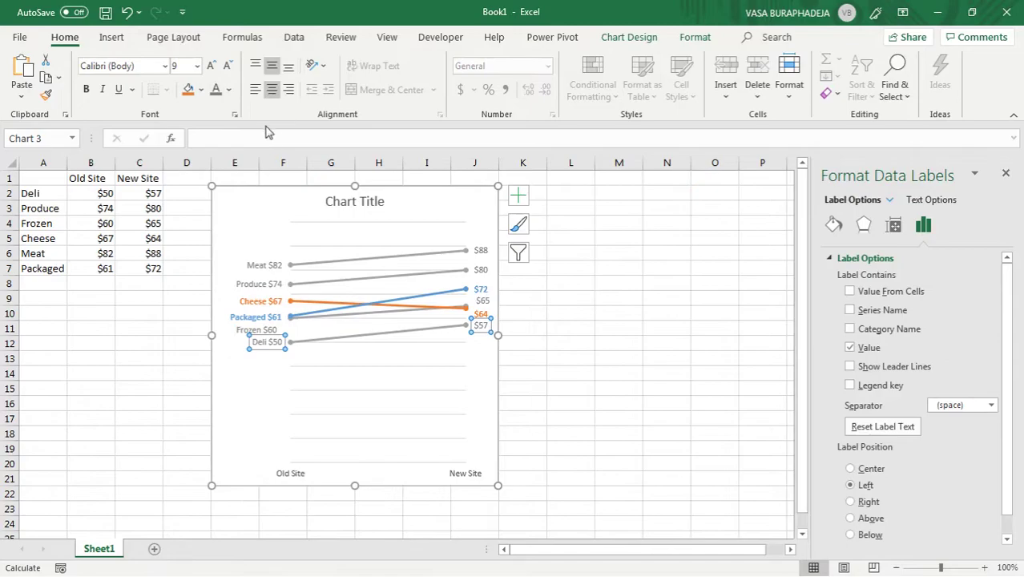
click(323, 202)
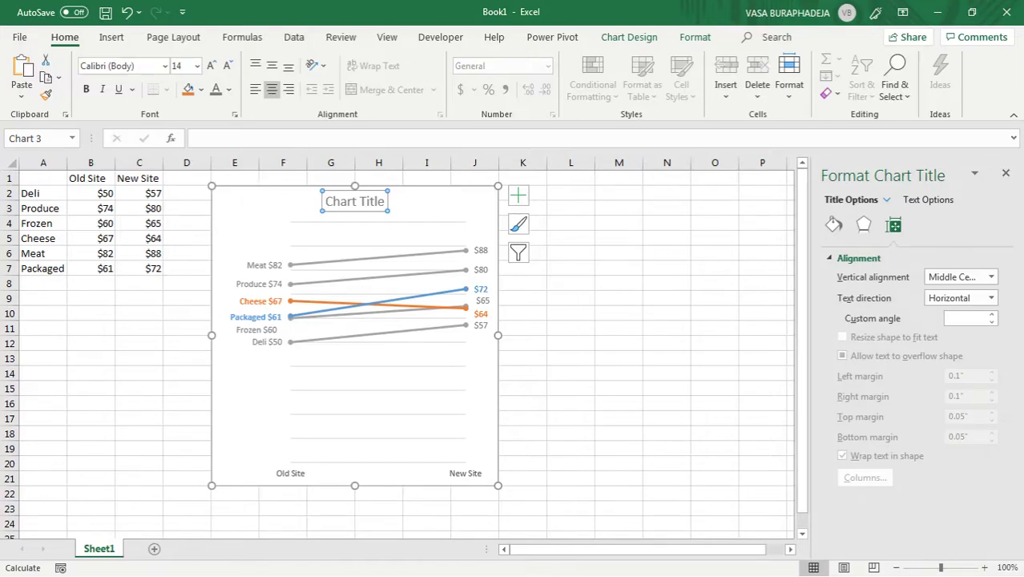
key(Escape)
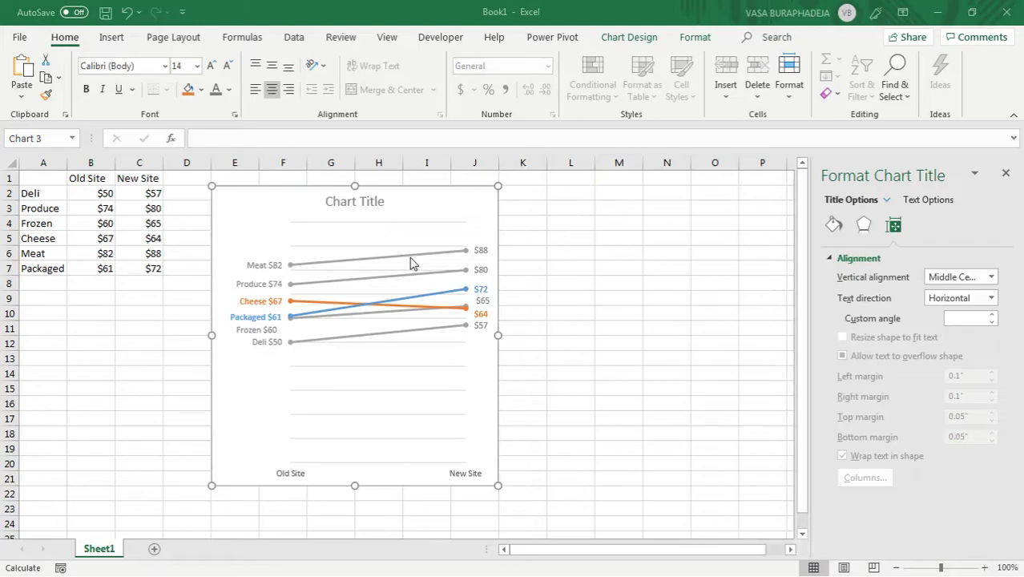
Add major gridlines to the Old Site/New Site category axis and review their line settings.
click(290, 474)
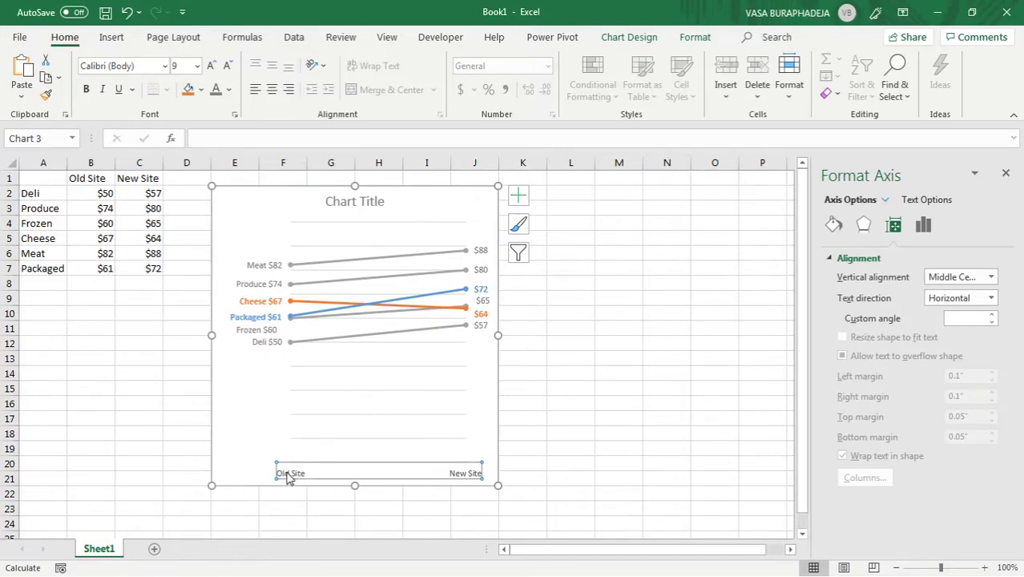
right_click(290, 474)
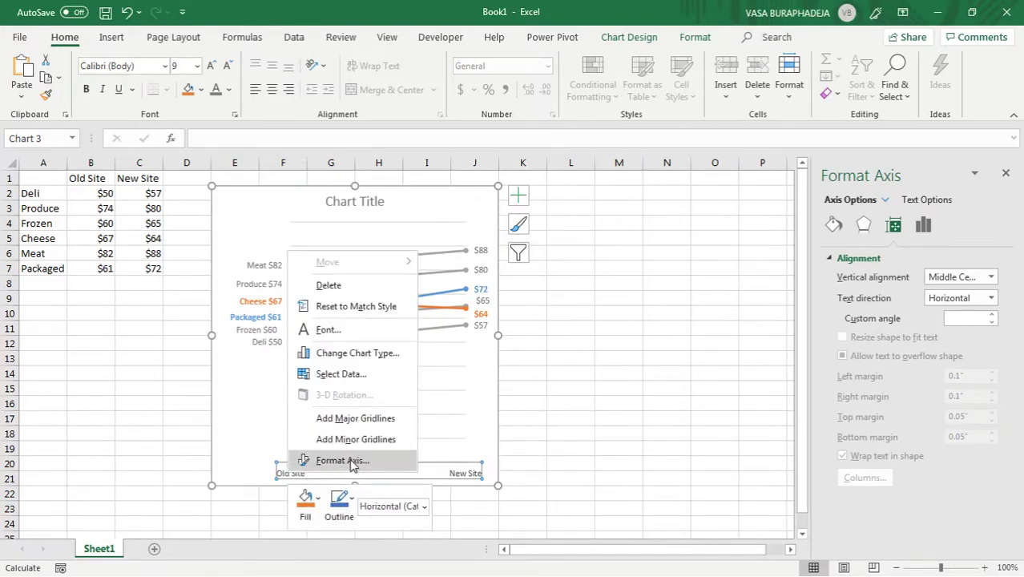
click(392, 427)
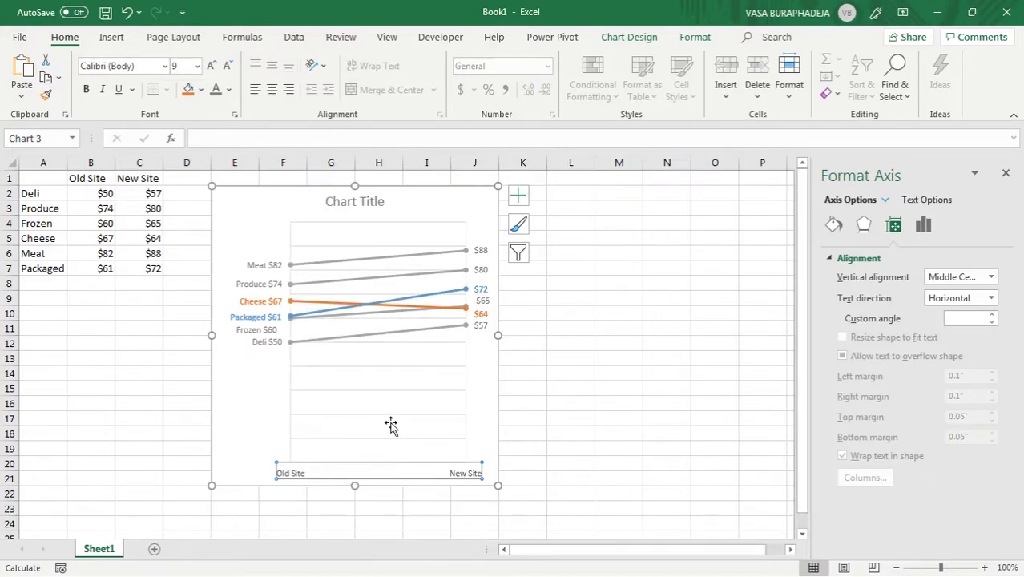
right_click(332, 474)
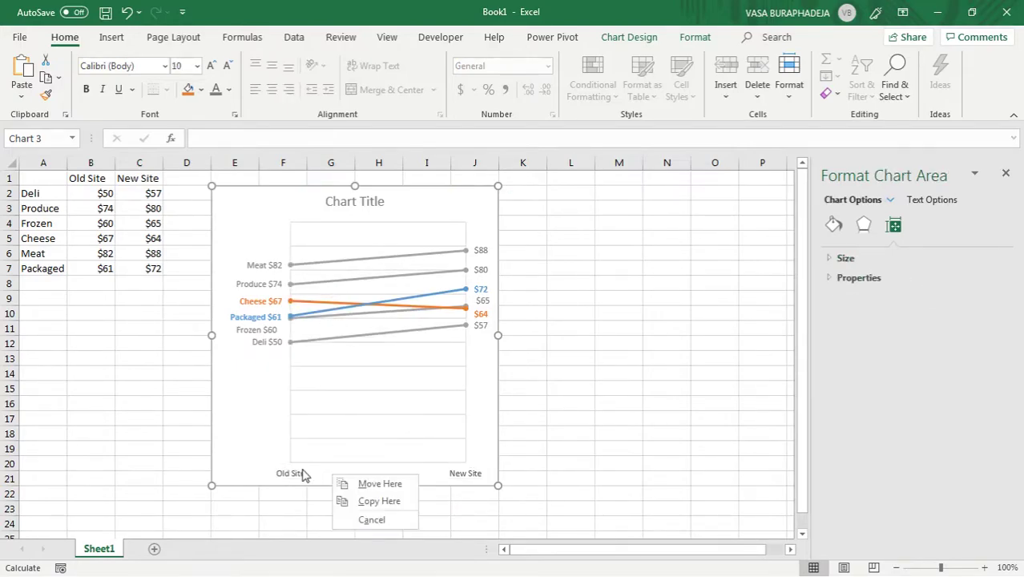
right_click(303, 474)
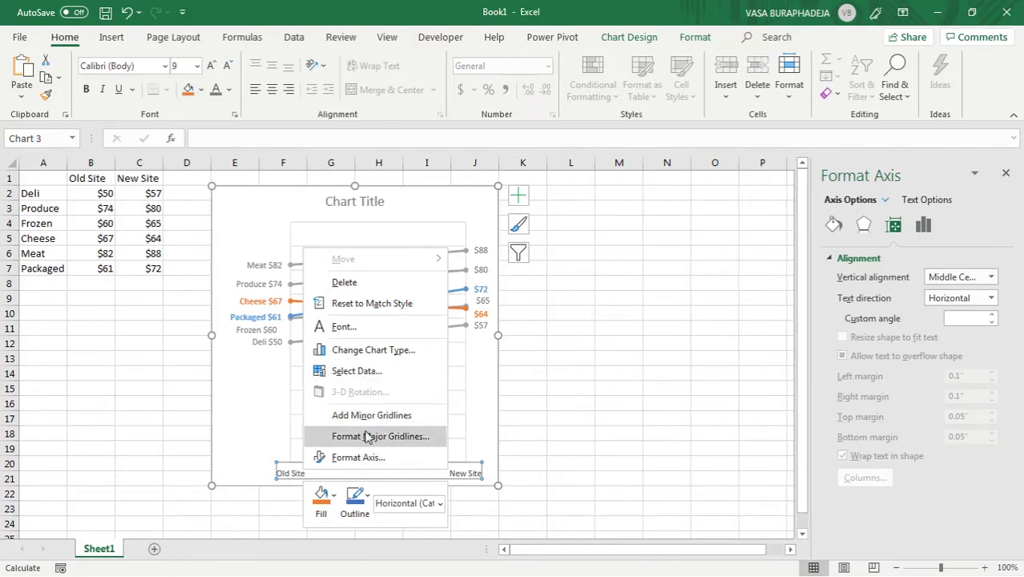
click(885, 205)
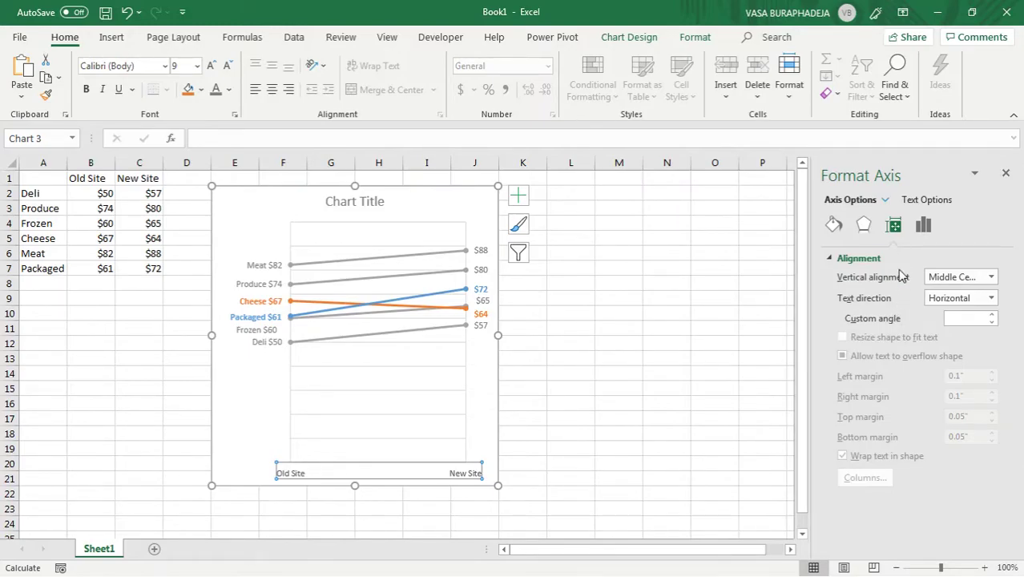
key(Down)
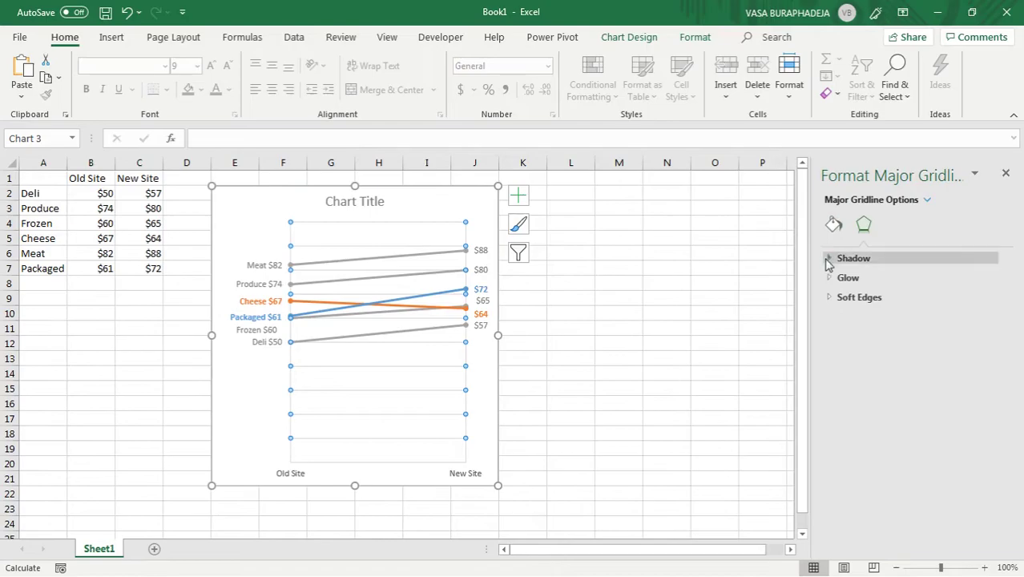
click(834, 226)
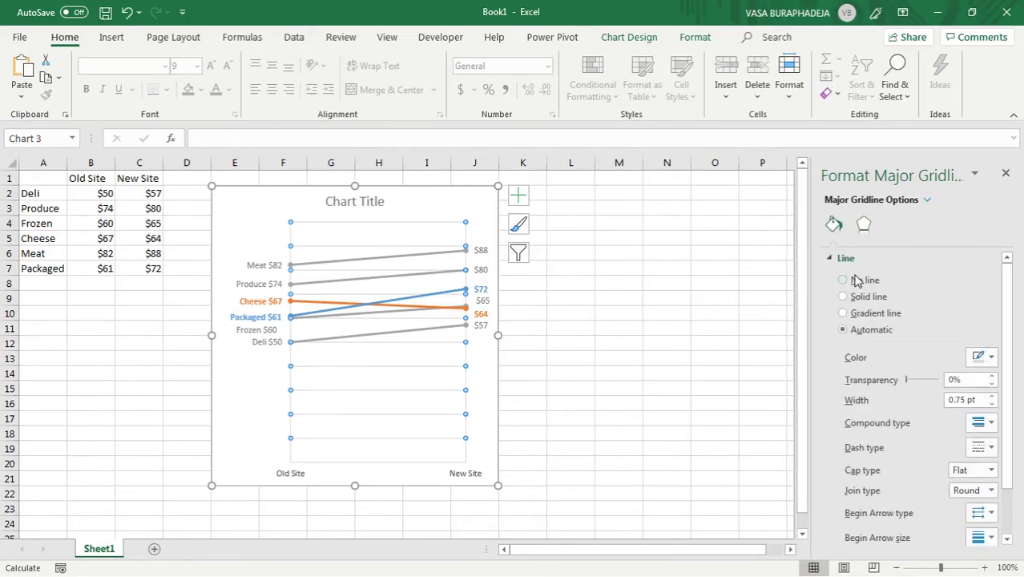
click(581, 252)
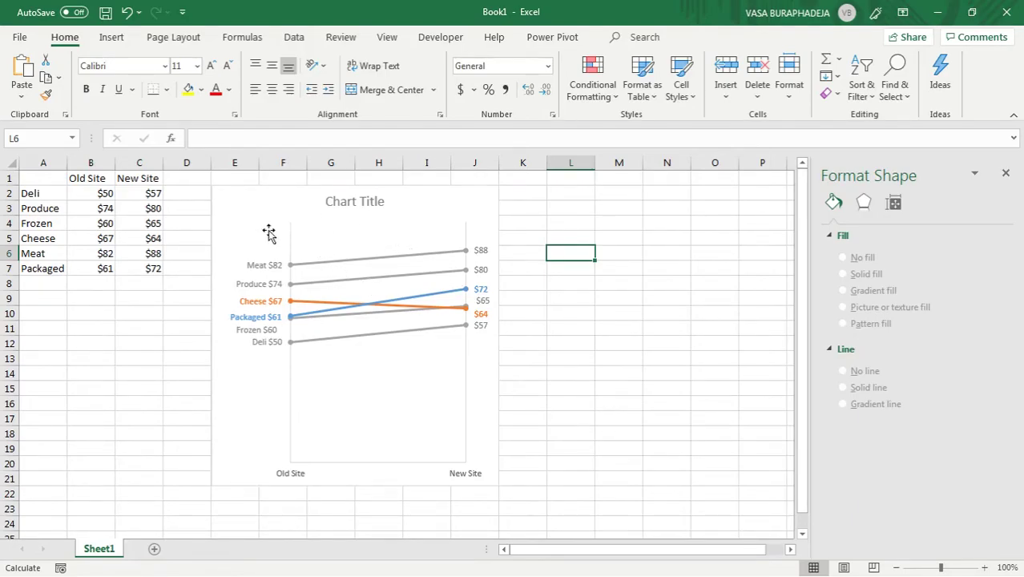
Retitle the chart 'After the move to the new site, sales increased in nearly every department, except Cheese.'.
click(334, 206)
double_click(345, 201)
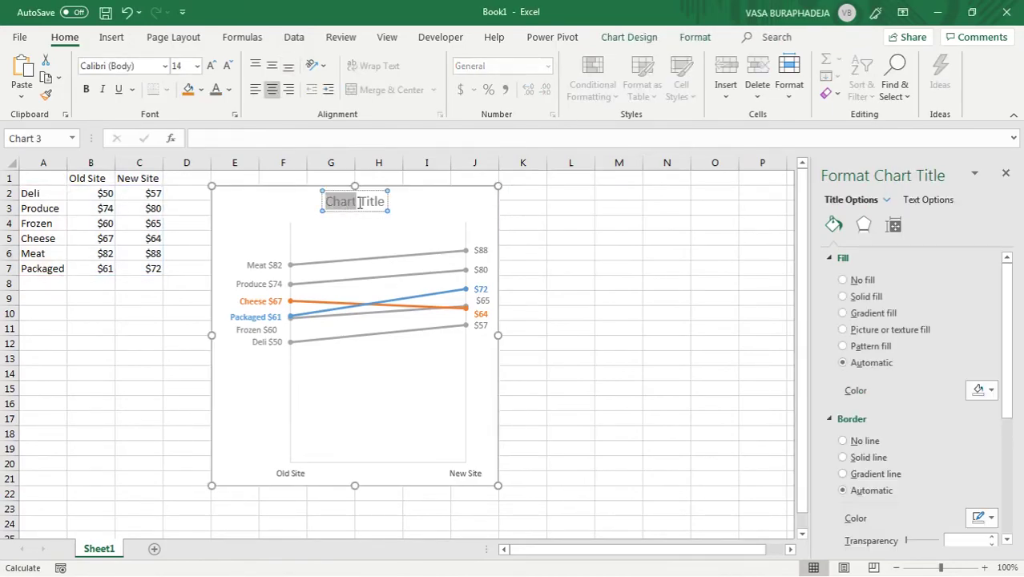
triple_click(358, 205)
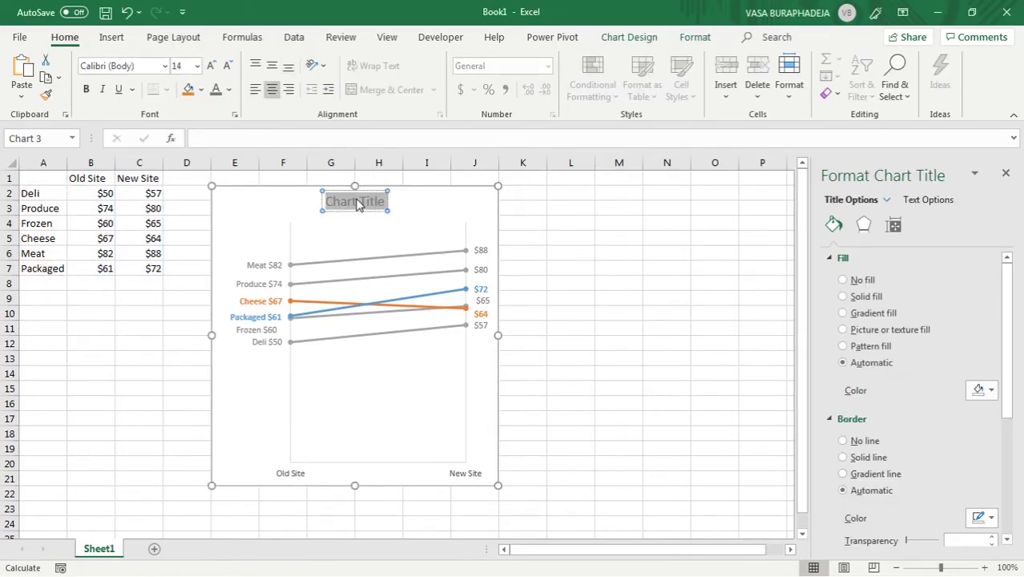
text(A)
text(fter the move to)
text( the ne)
text(site)
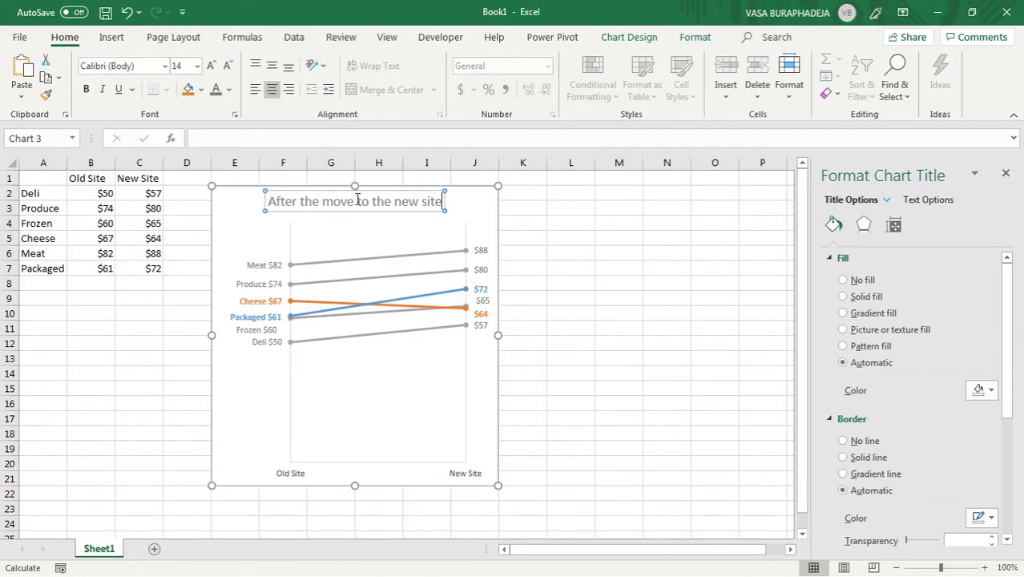
text(, sale)
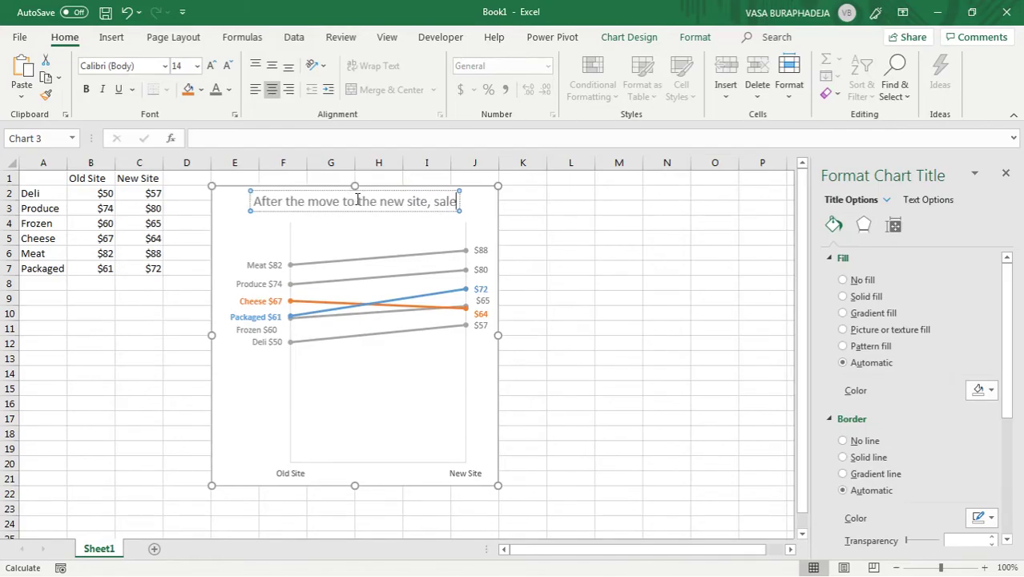
text(s increased in nearly ever)
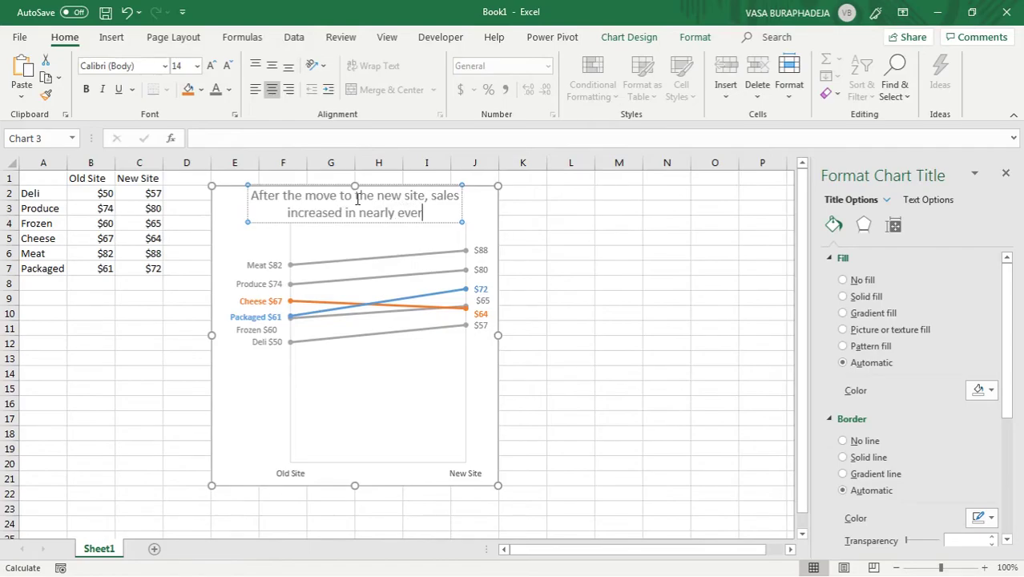
text(y department)
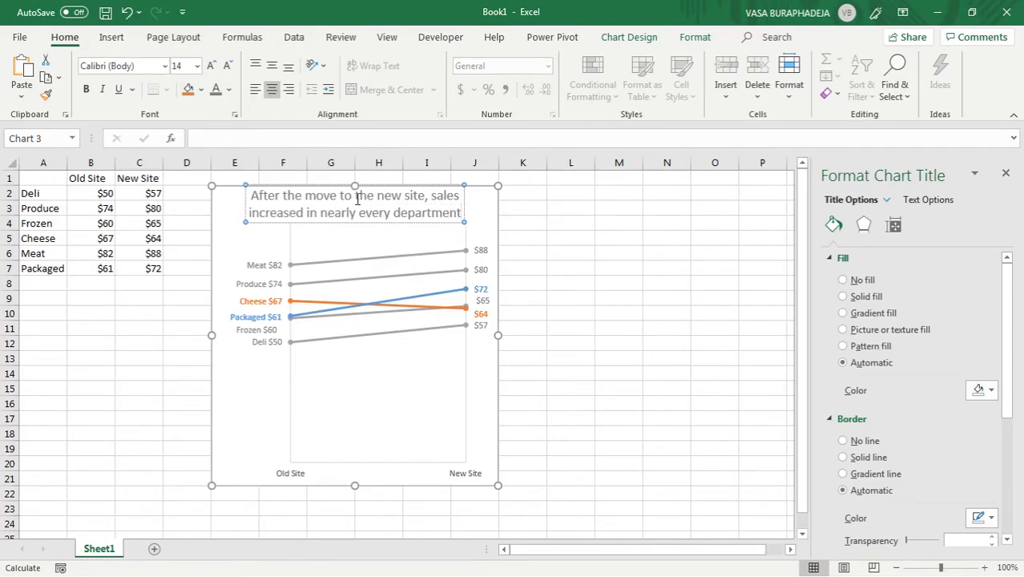
text(, except )
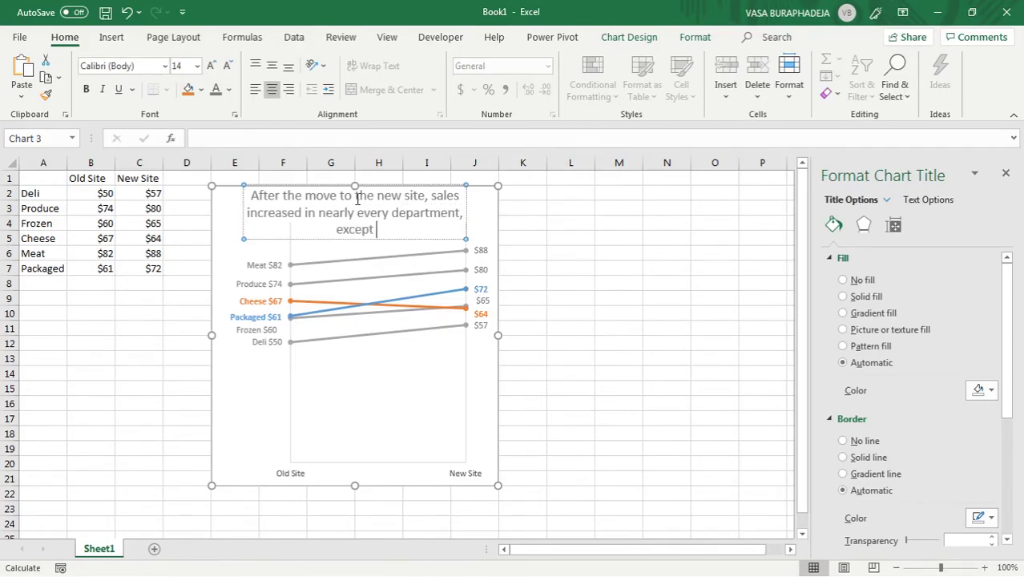
text(Cheese.)
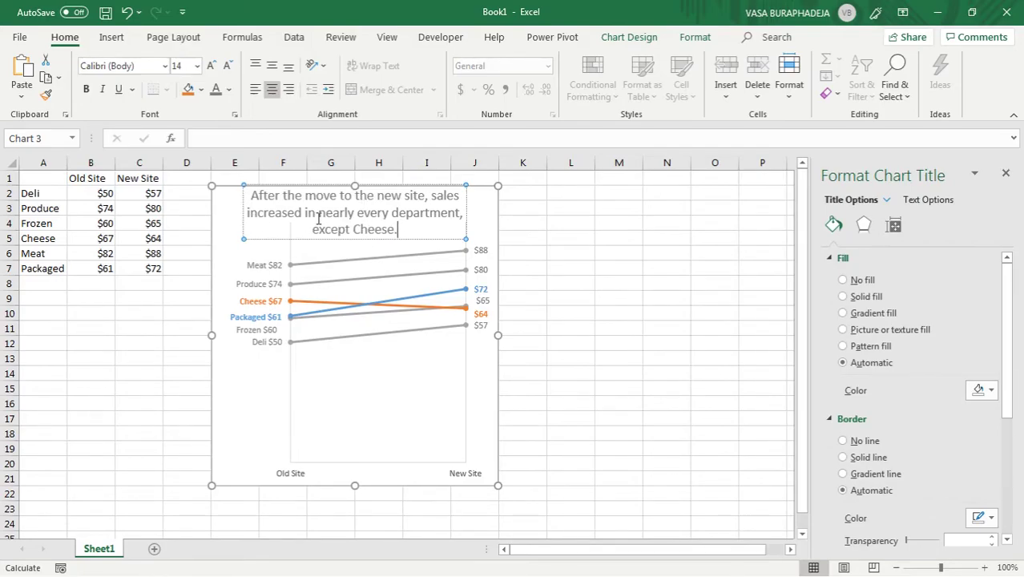
Make 'Cheese' bold orange, left-align the title and move it to the top-left corner.
drag(357, 227, 395, 229)
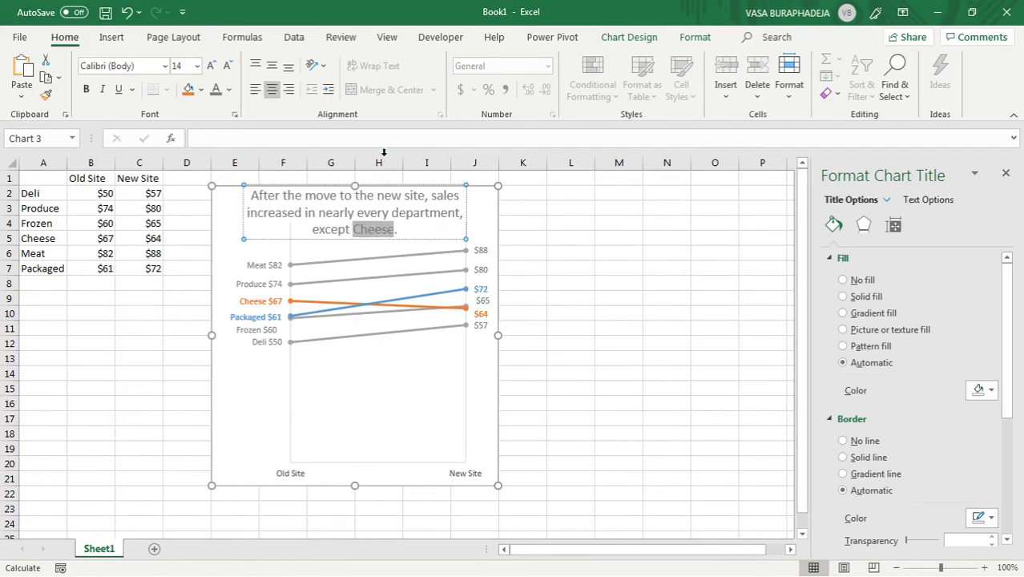
click(217, 89)
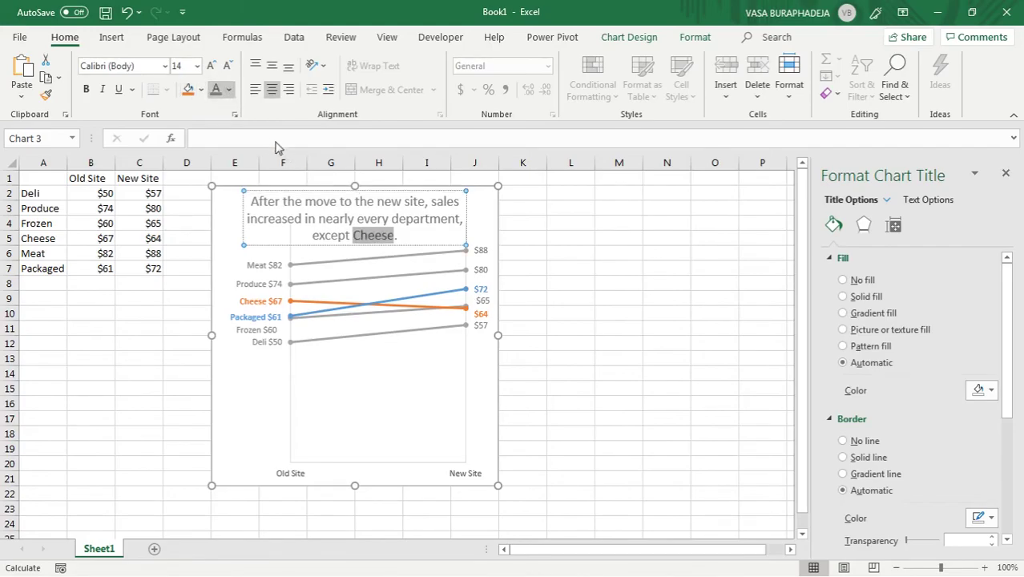
click(85, 89)
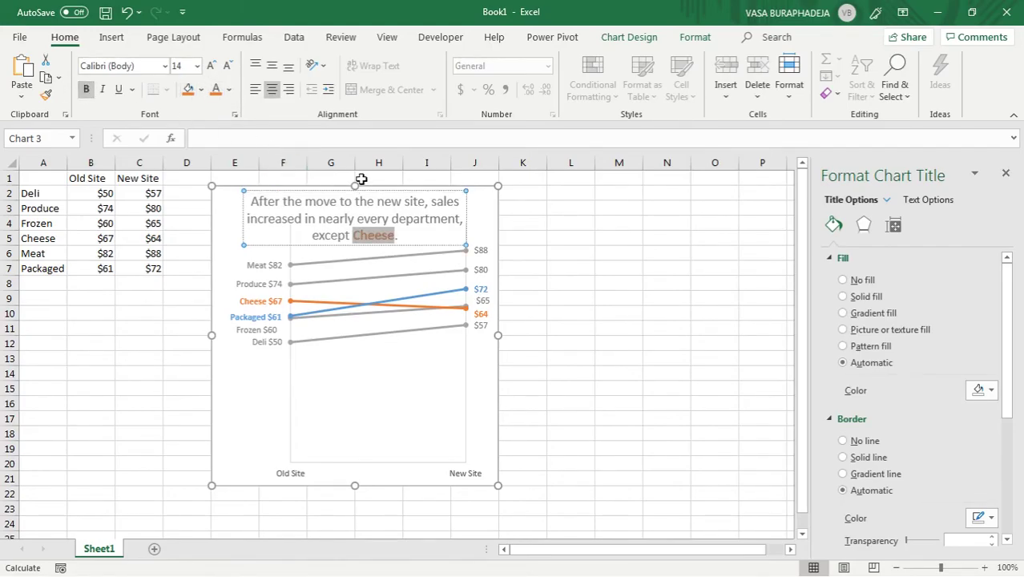
click(273, 189)
click(257, 92)
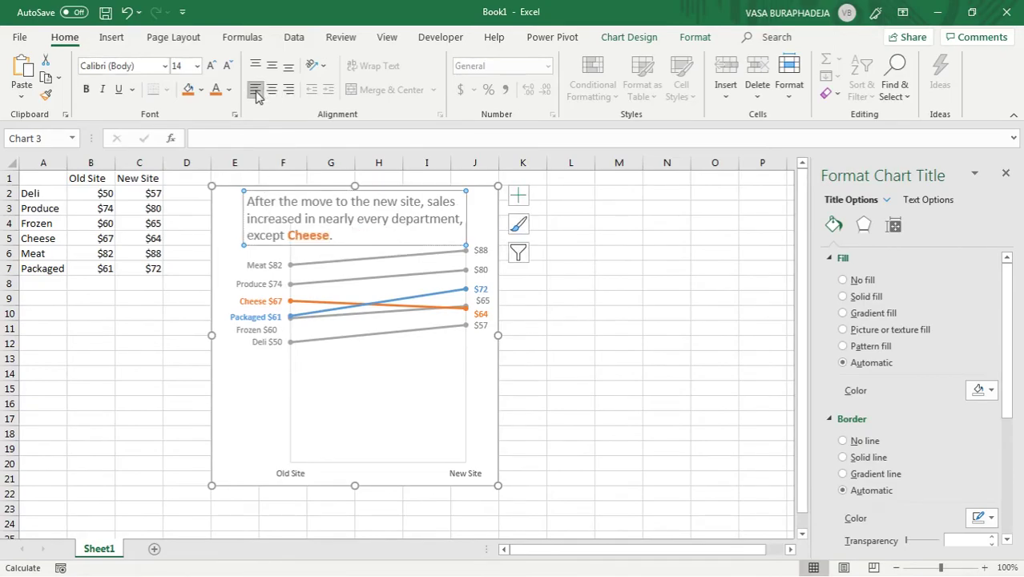
drag(292, 191, 250, 180)
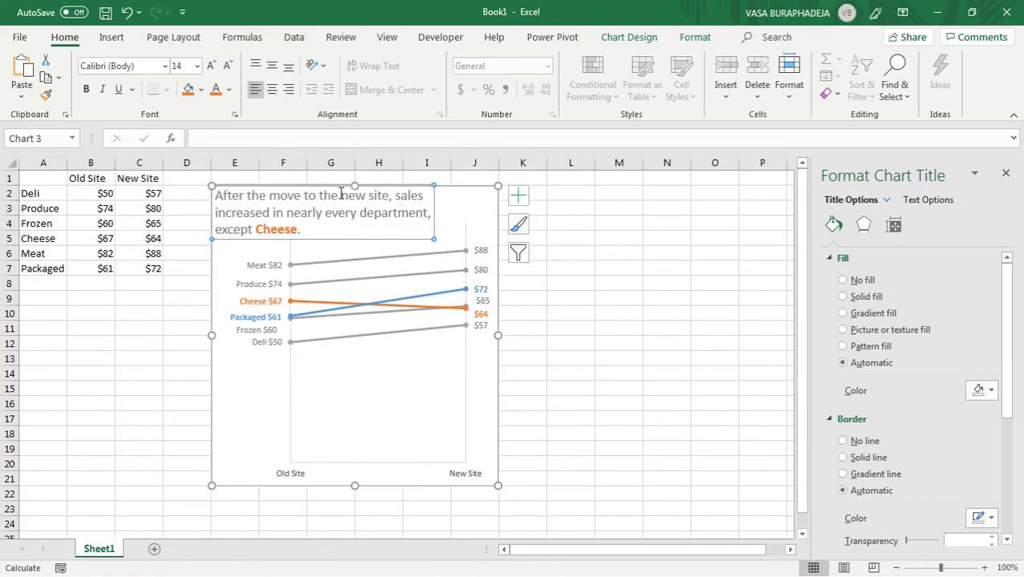
click(187, 239)
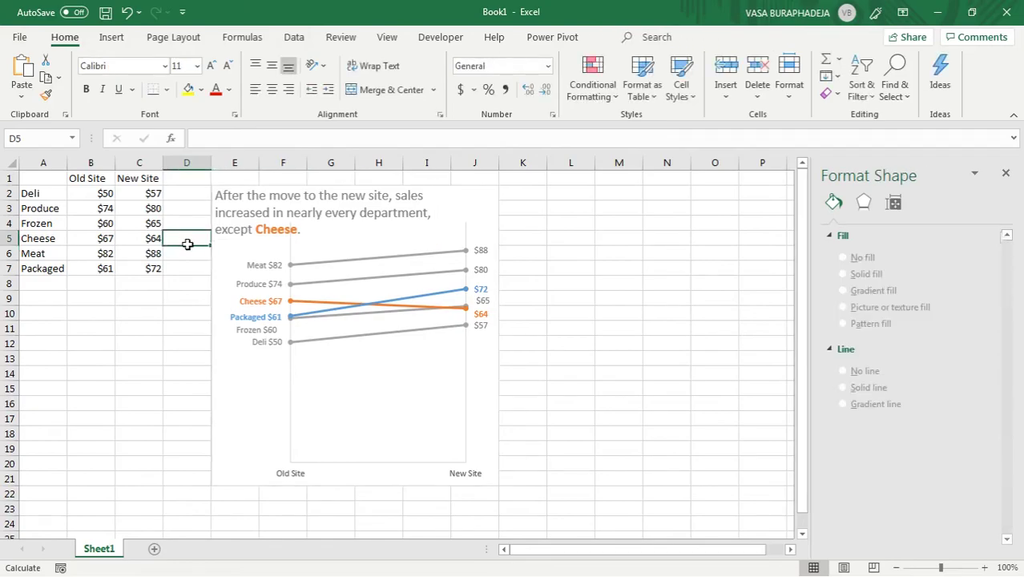